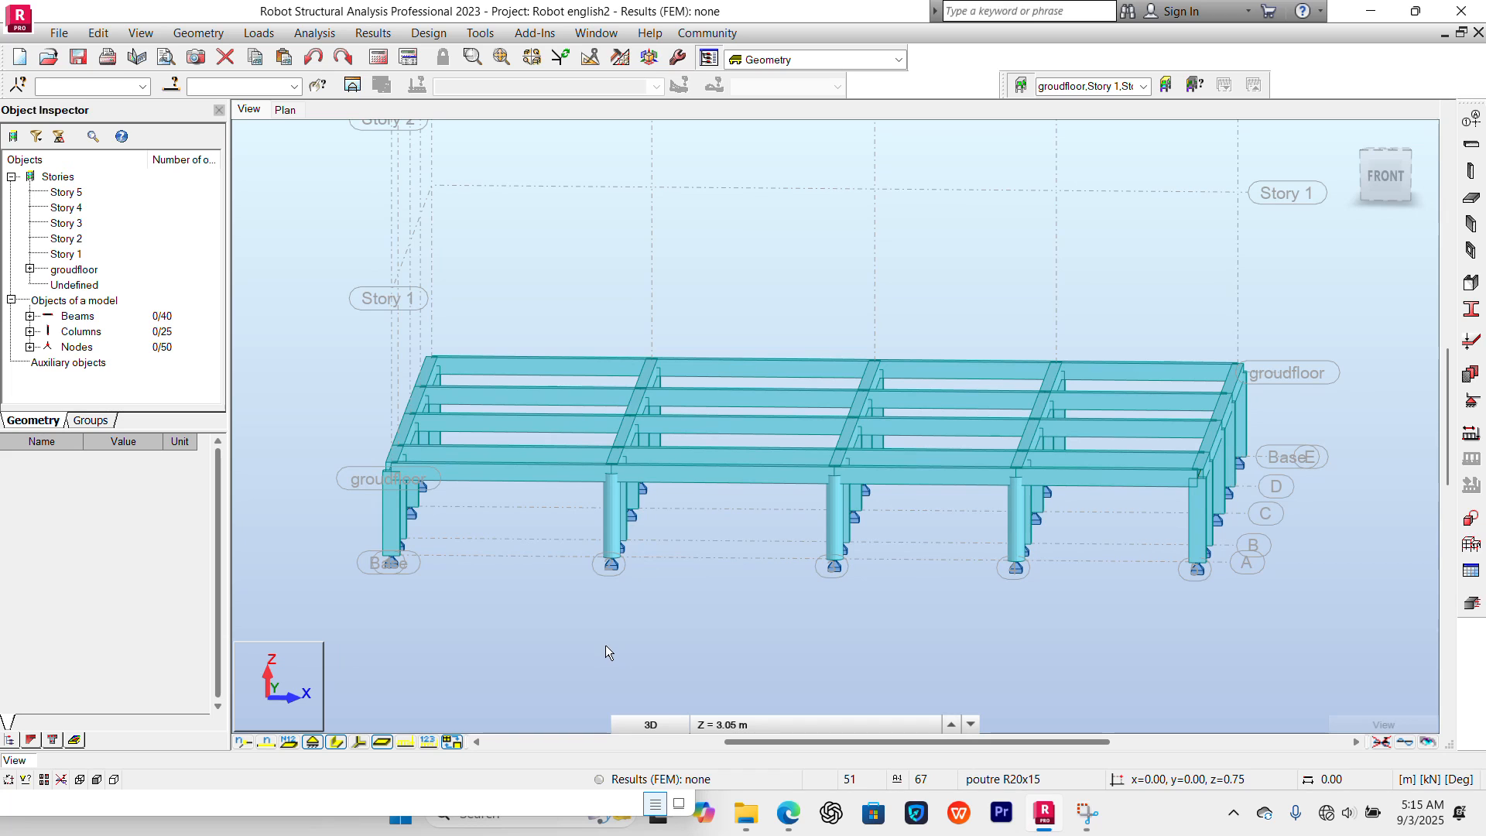
Inspect the ground-floor frame of beams, columns and supports in 3D from several angles
scroll(606, 650, "down", 2)
middle_click_drag(605, 645, 571, 655, "shift")
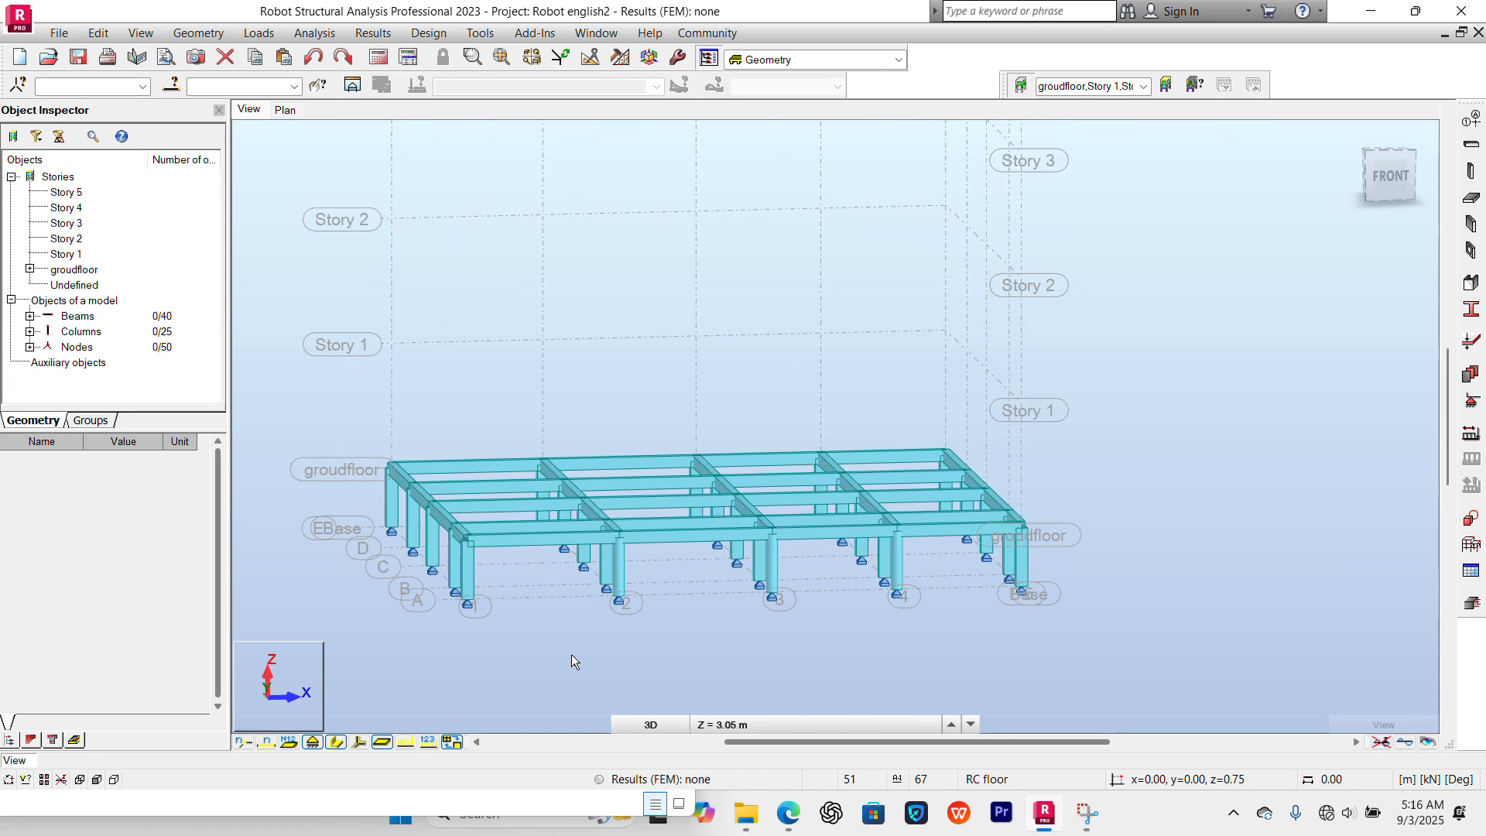
scroll(571, 653, "up", 2)
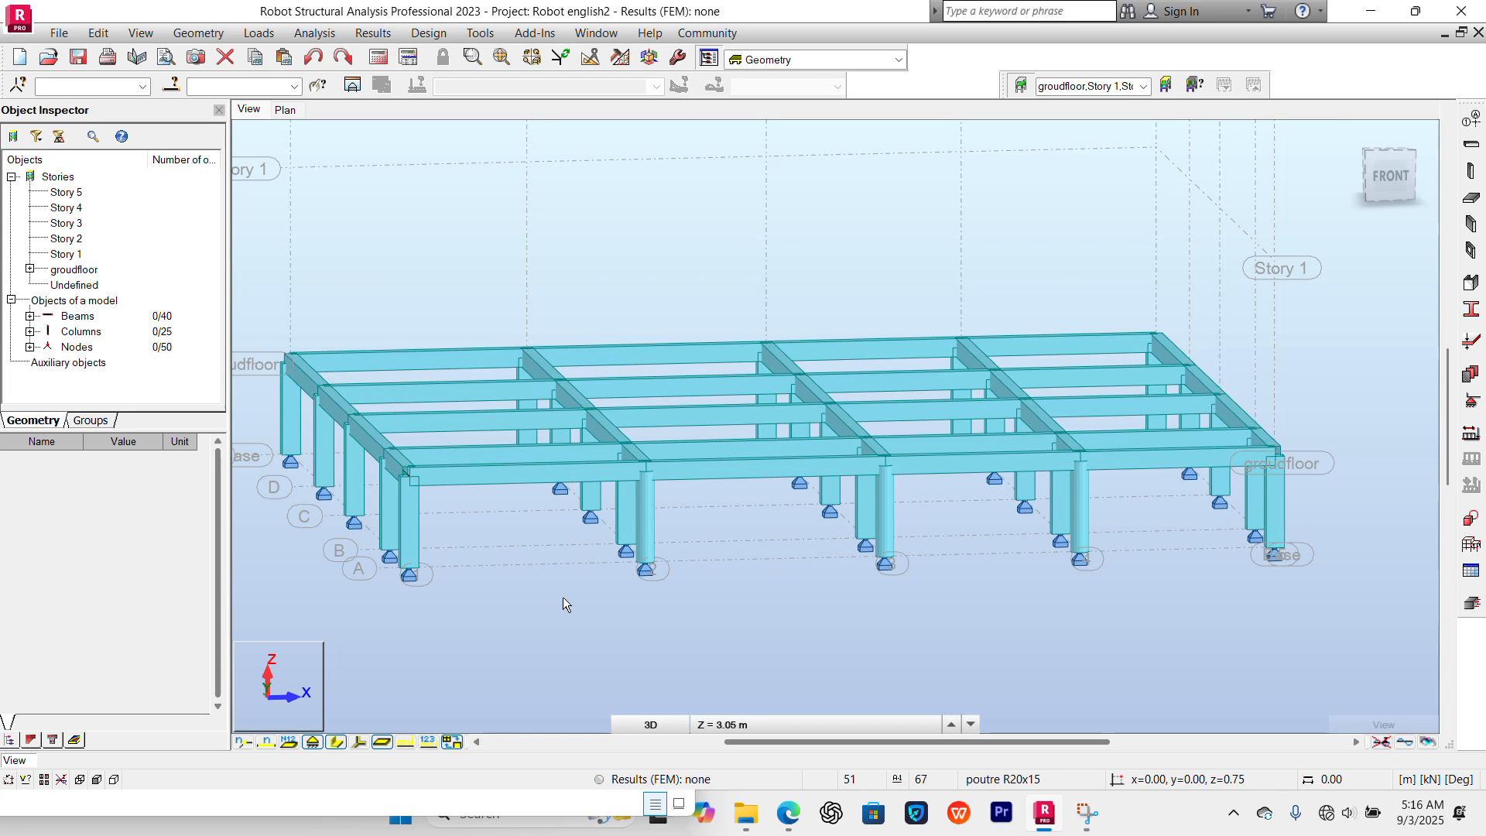
middle_click_drag(564, 597, 584, 597, "shift")
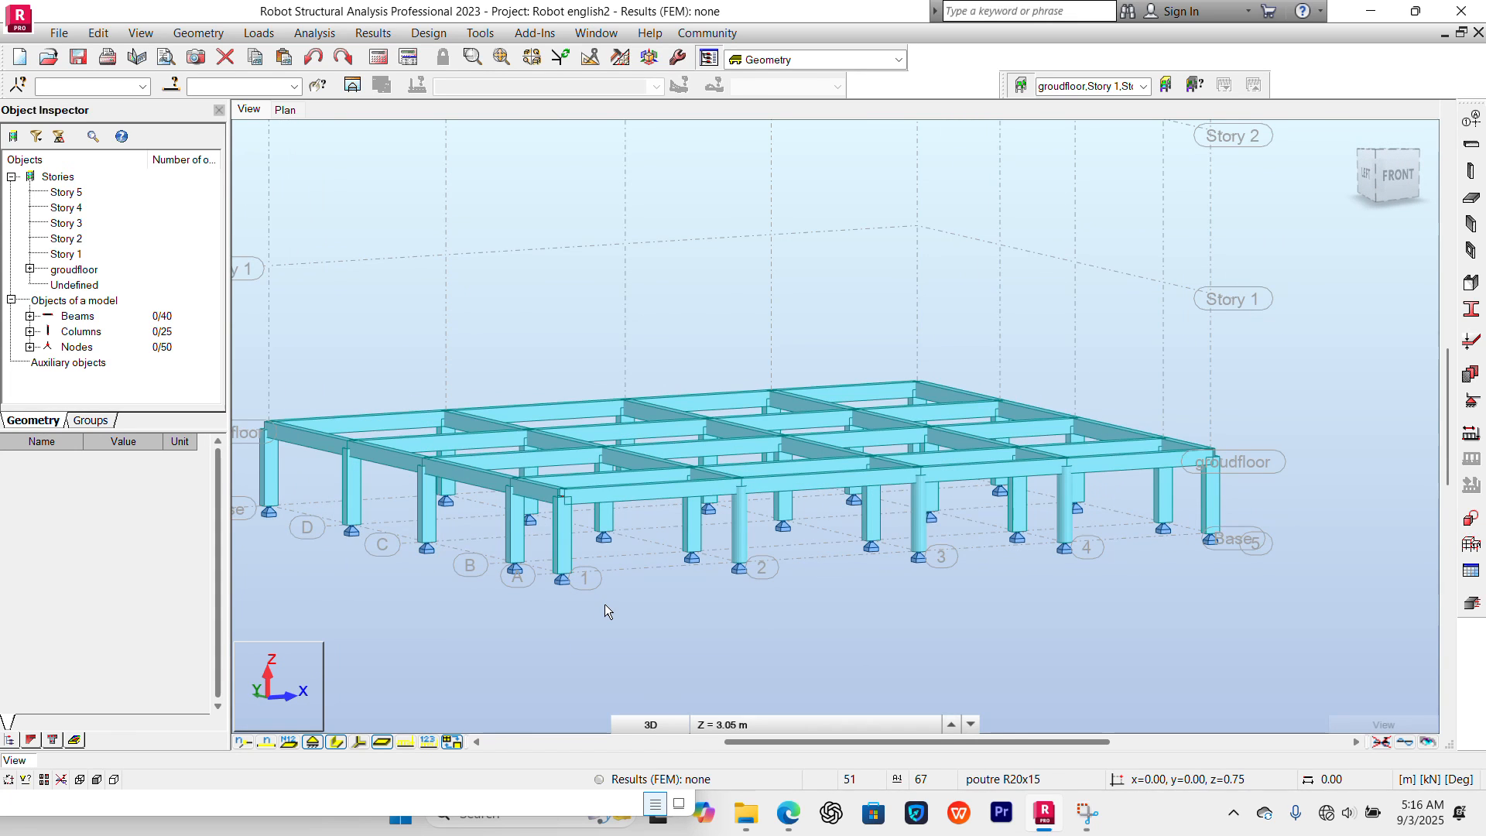
mouse_move(605, 603)
middle_mouse_down("shift")
mouse_move(576, 613)
mouse_move(667, 631)
mouse_move(593, 627)
mouse_move(647, 611)
mouse_move(647, 628)
middle_mouse_up("shift")
scroll(604, 626, "up", 2)
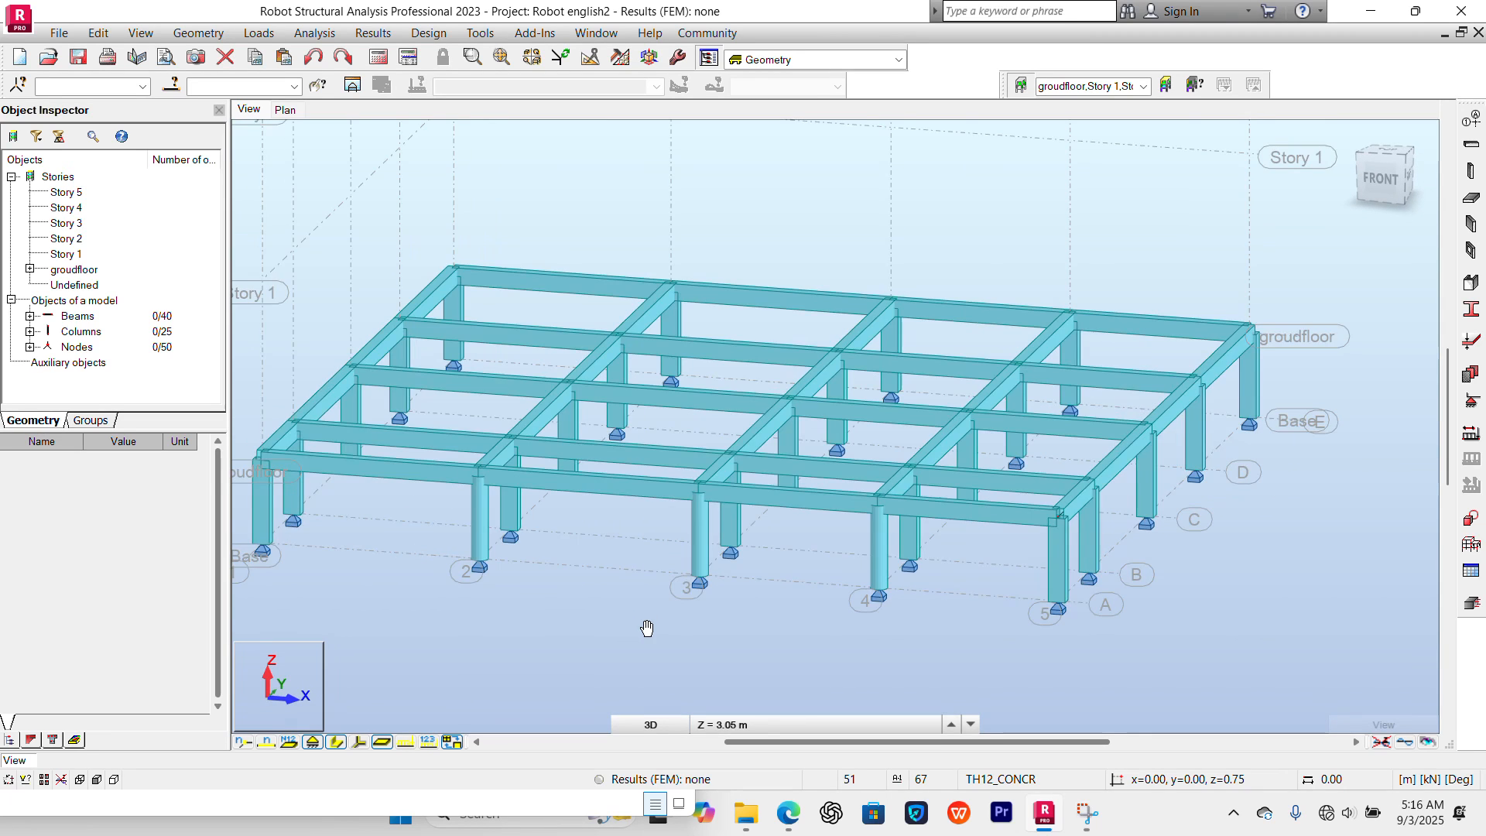
scroll(597, 531, "up", 1)
scroll(596, 531, "down", 2)
middle_click_drag(596, 531, 619, 568)
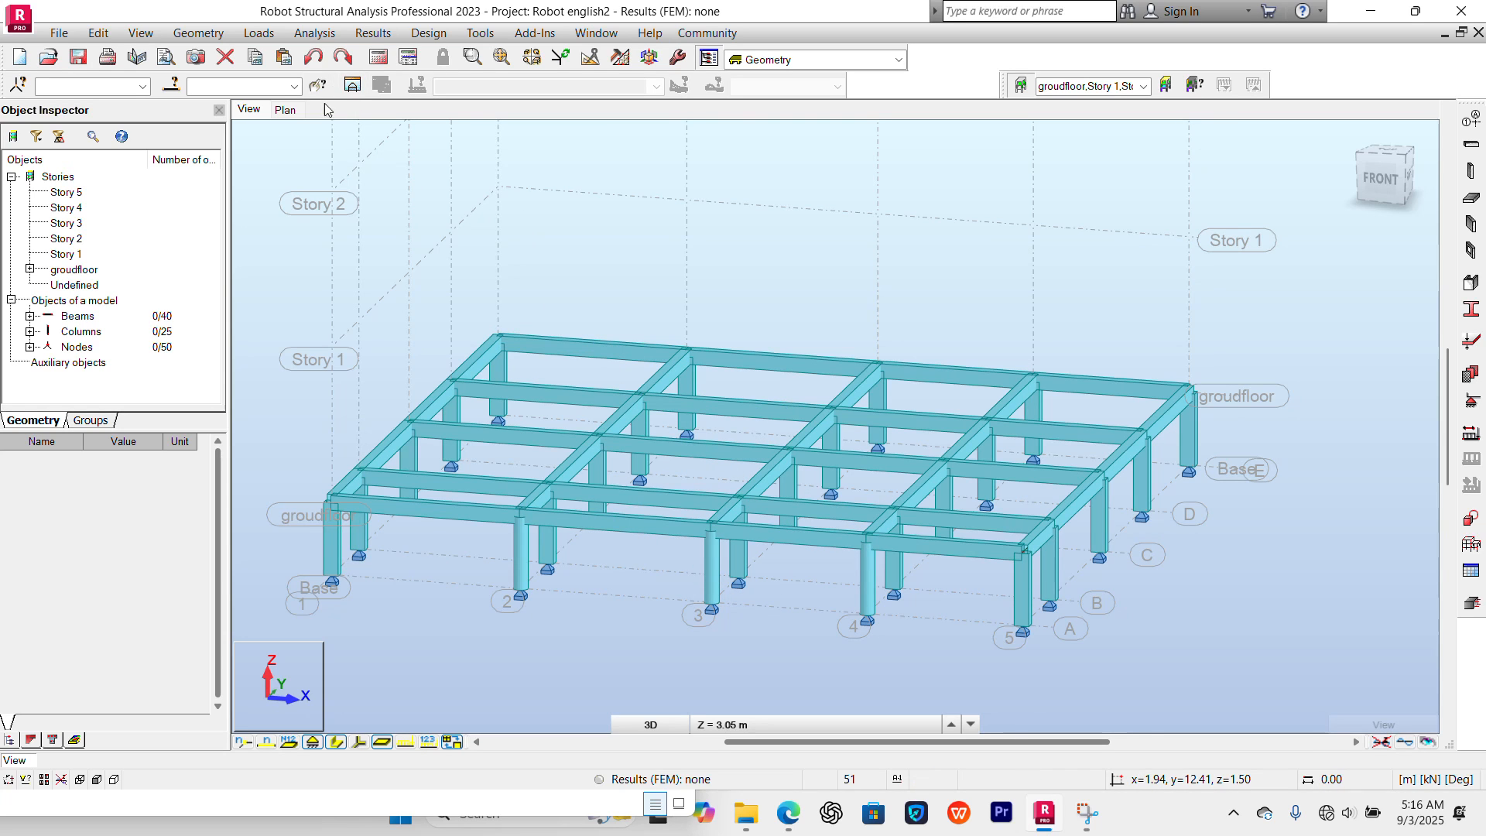
Show the ground floor in plan view and frame the beam grid between axes 1–5 and A–E
left_click(296, 110)
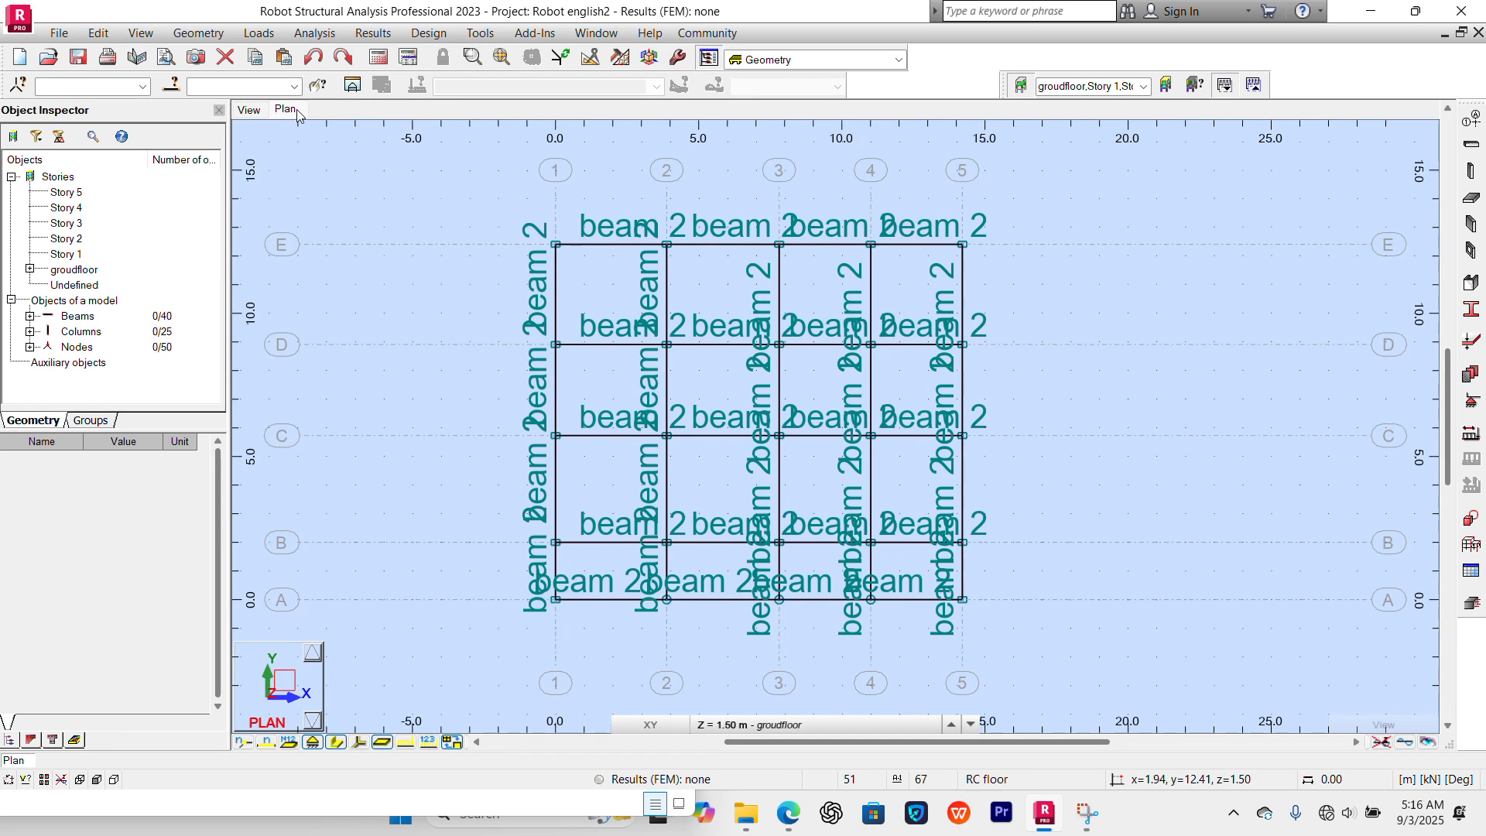
scroll(777, 290, "up", 1)
scroll(639, 229, "up", 3)
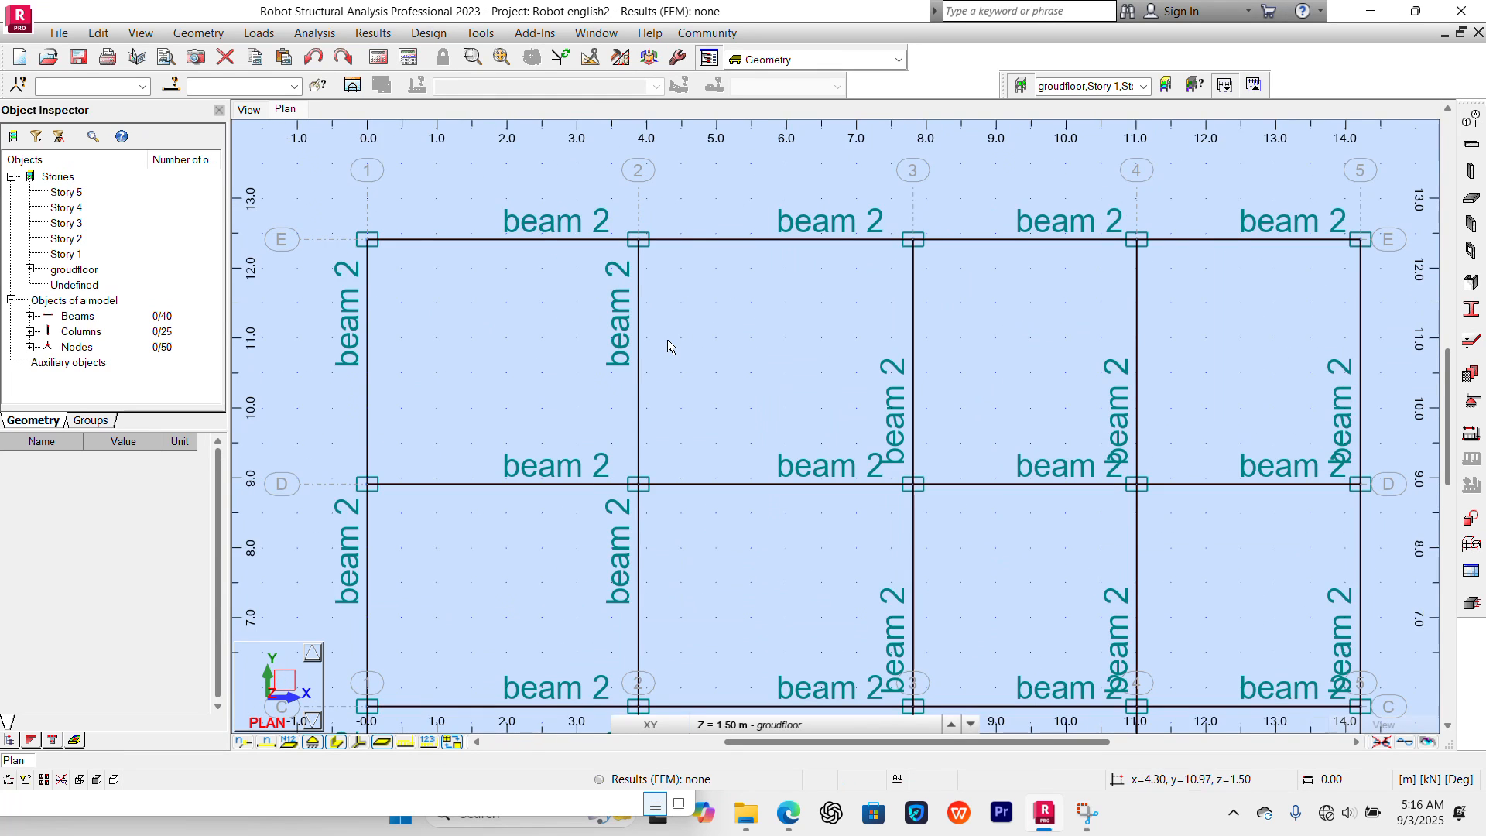
scroll(669, 340, "down", 2)
scroll(669, 338, "down", 2)
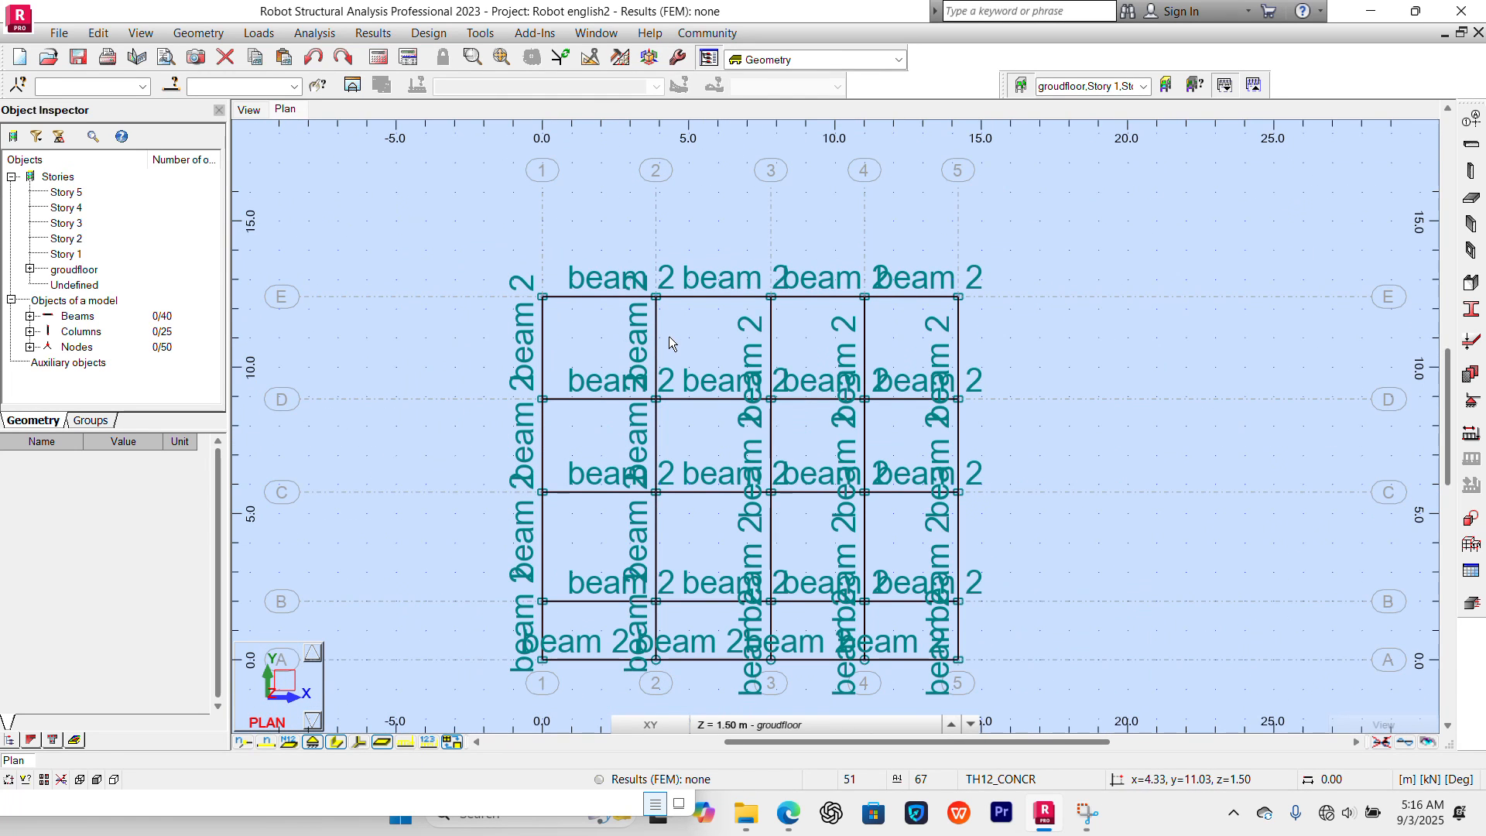
middle_click_drag(668, 336, 669, 276)
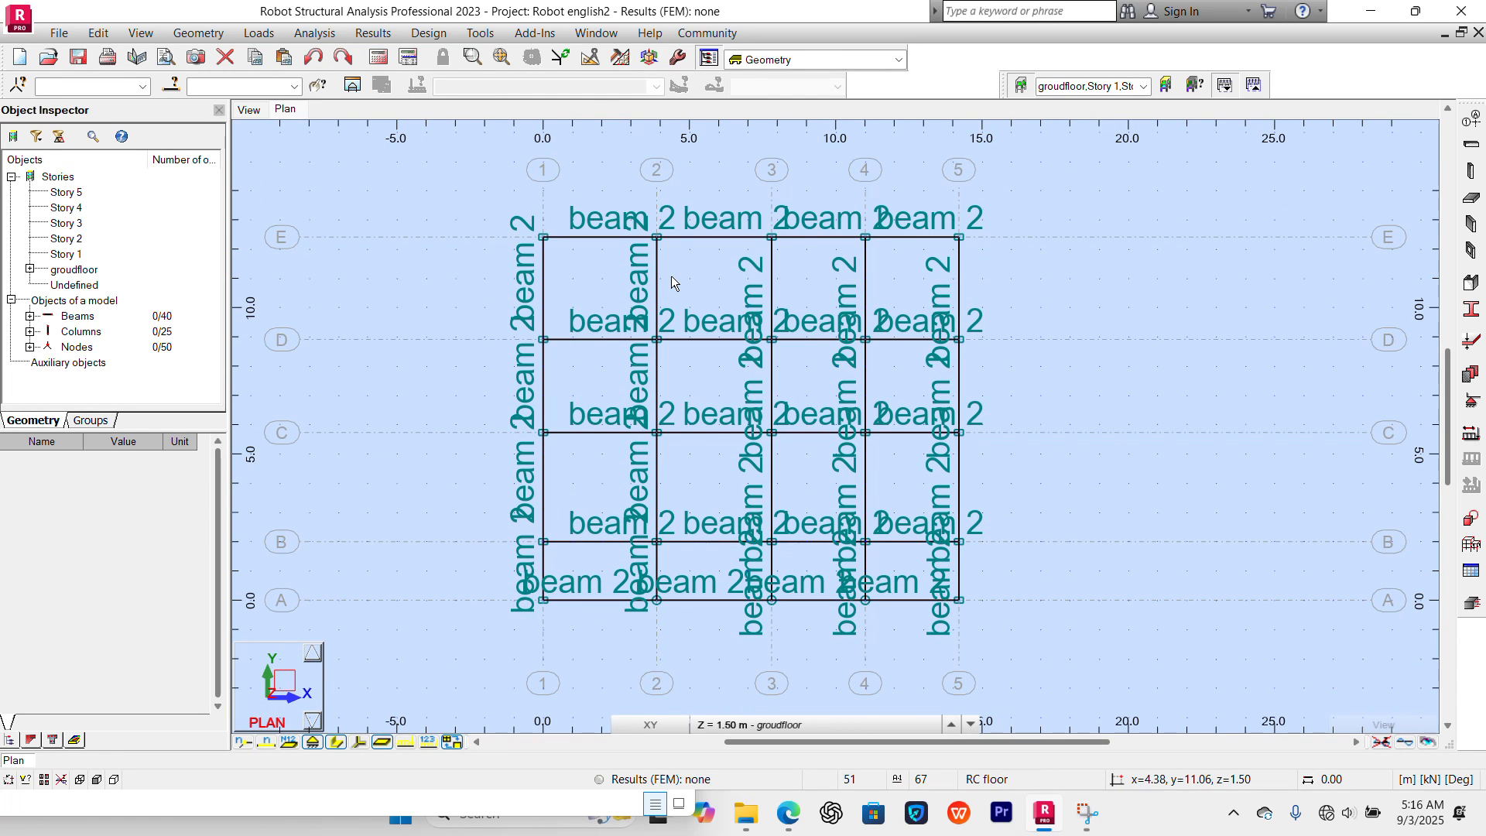
scroll(704, 295, "up", 1)
Switch to Microsoft Edge and review the column and beam layout in 2.1 Plan coffrage R+3.pdf
mouse_move(786, 812)
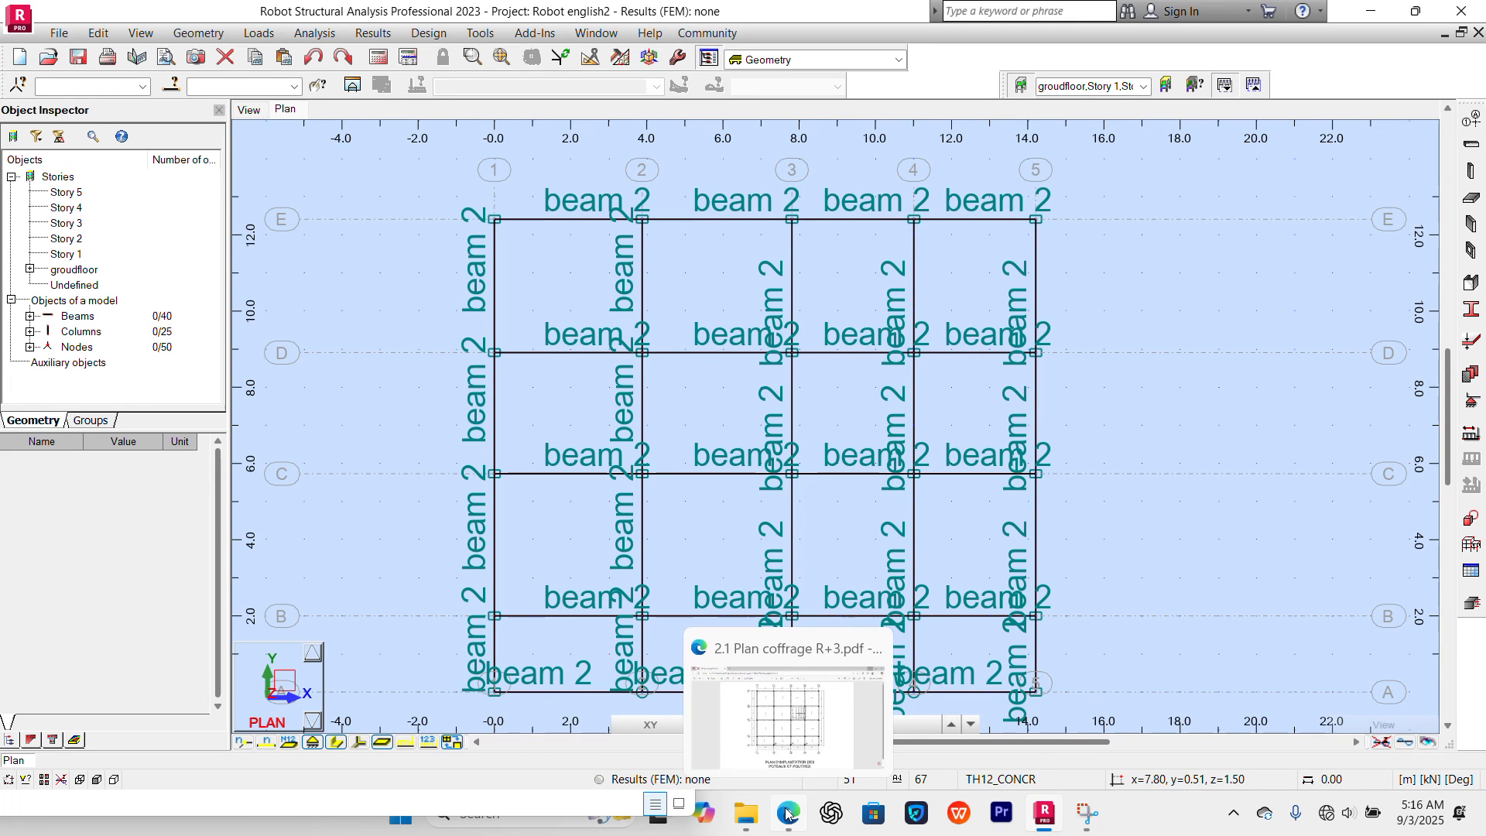
left_click(787, 753)
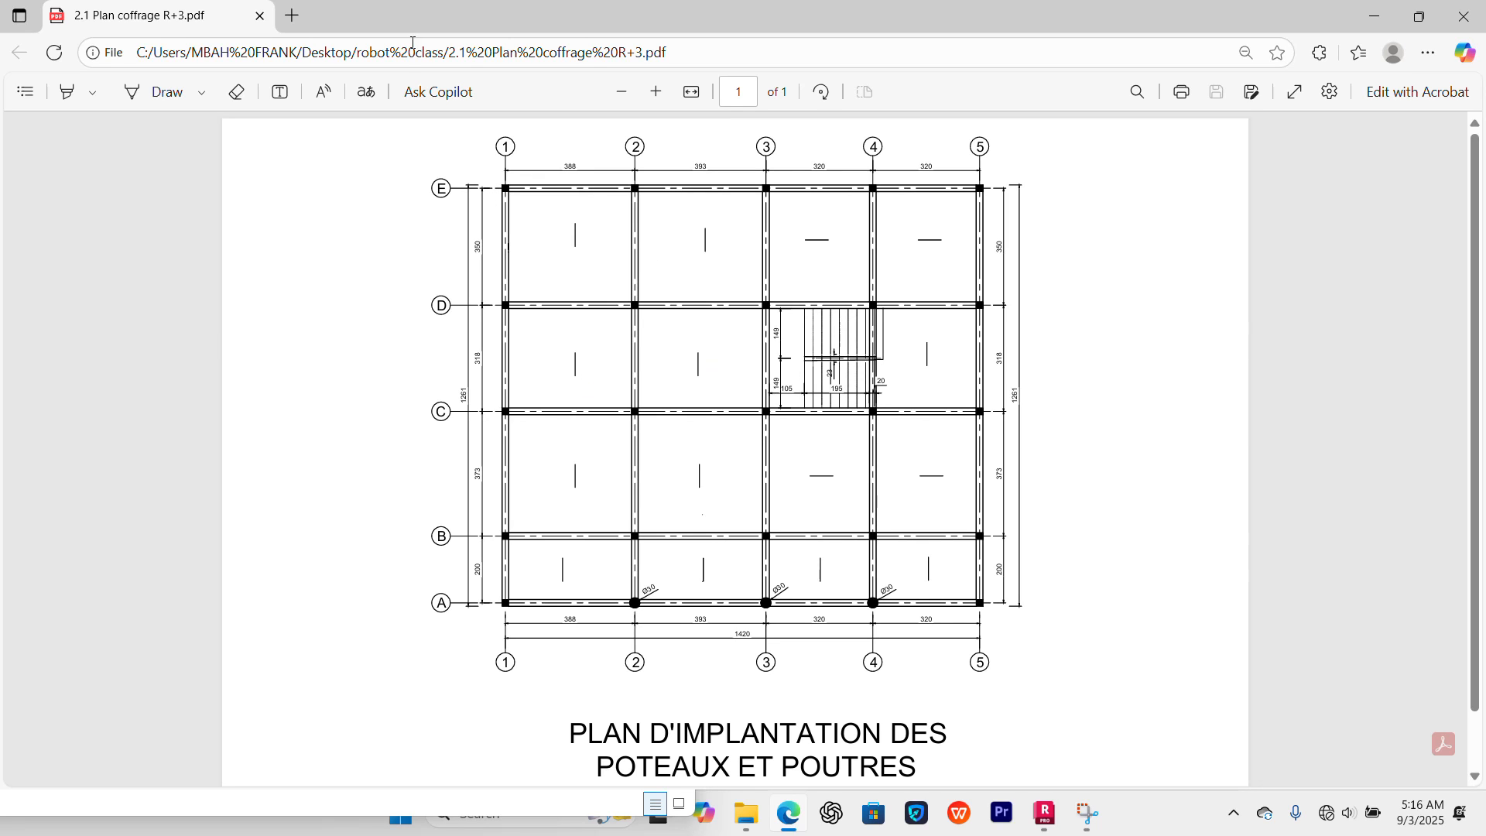
scroll(697, 366, "down", 1)
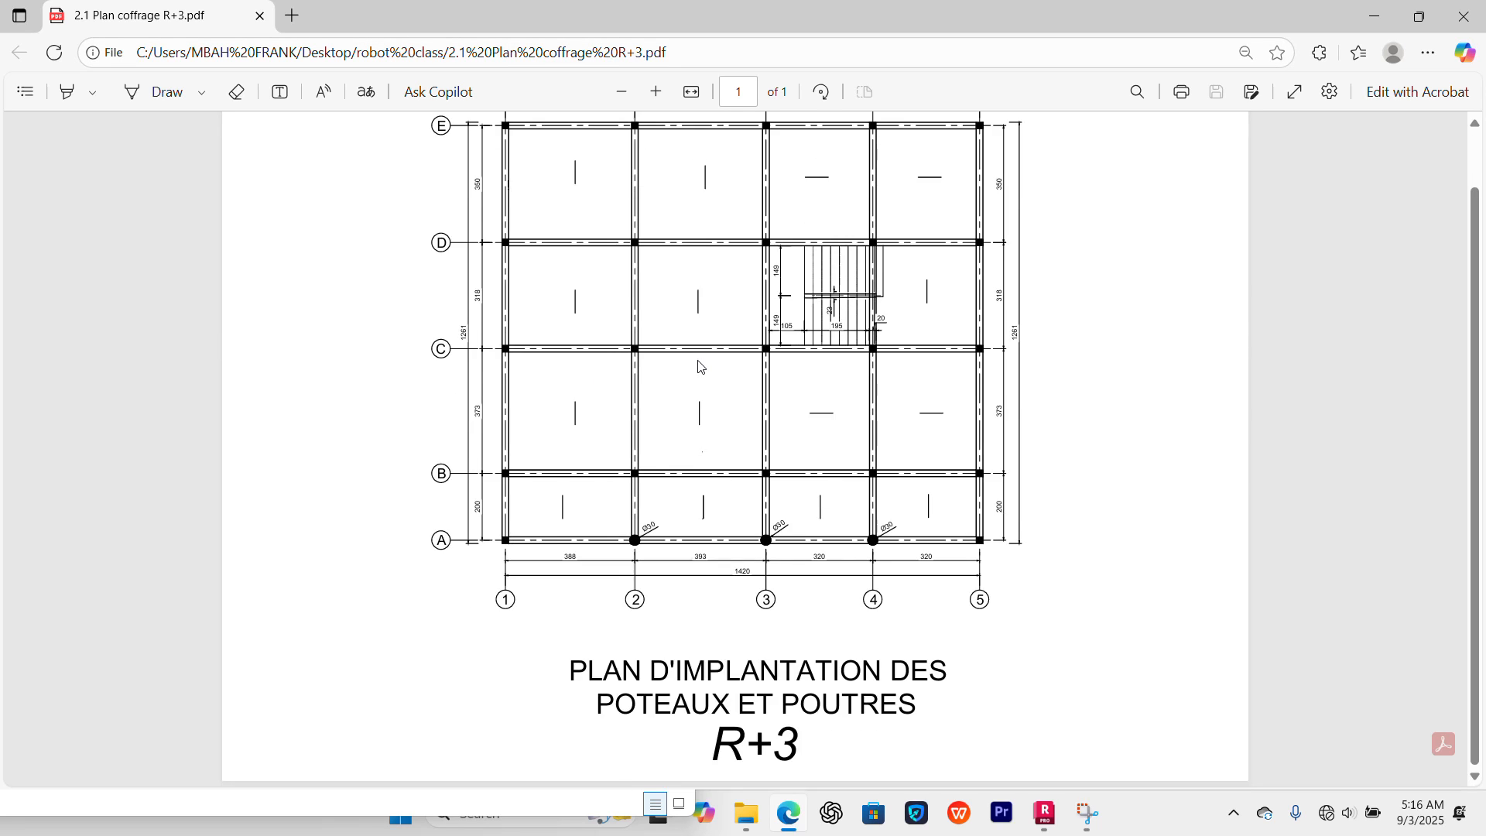
scroll(698, 366, "up", 1)
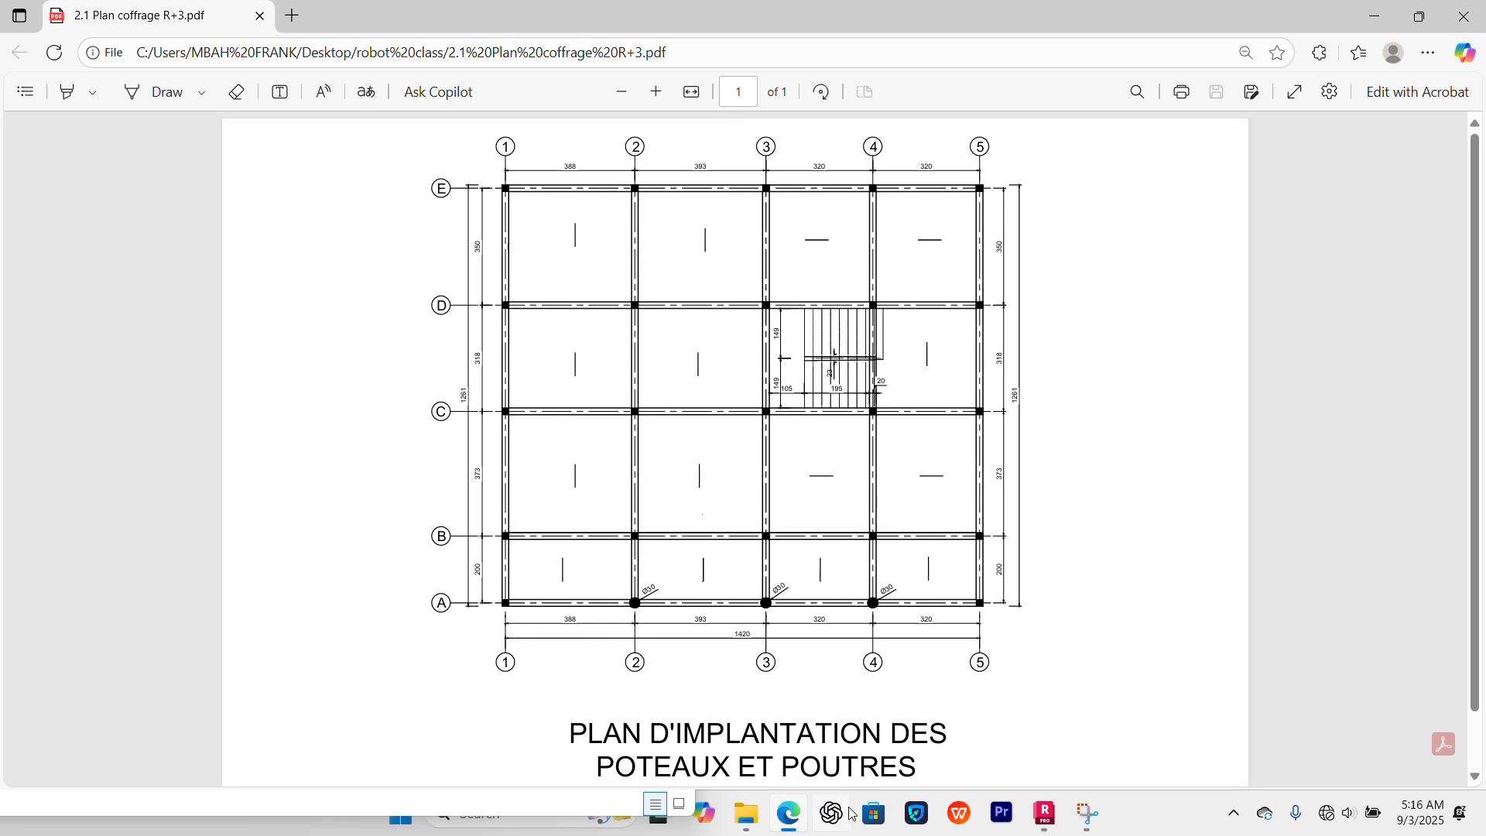
Compare the ground-floor beam grid in Robot Structural Analysis with the layout plan PDF in Microsoft Edge
mouse_move(1038, 811)
left_click(1041, 704)
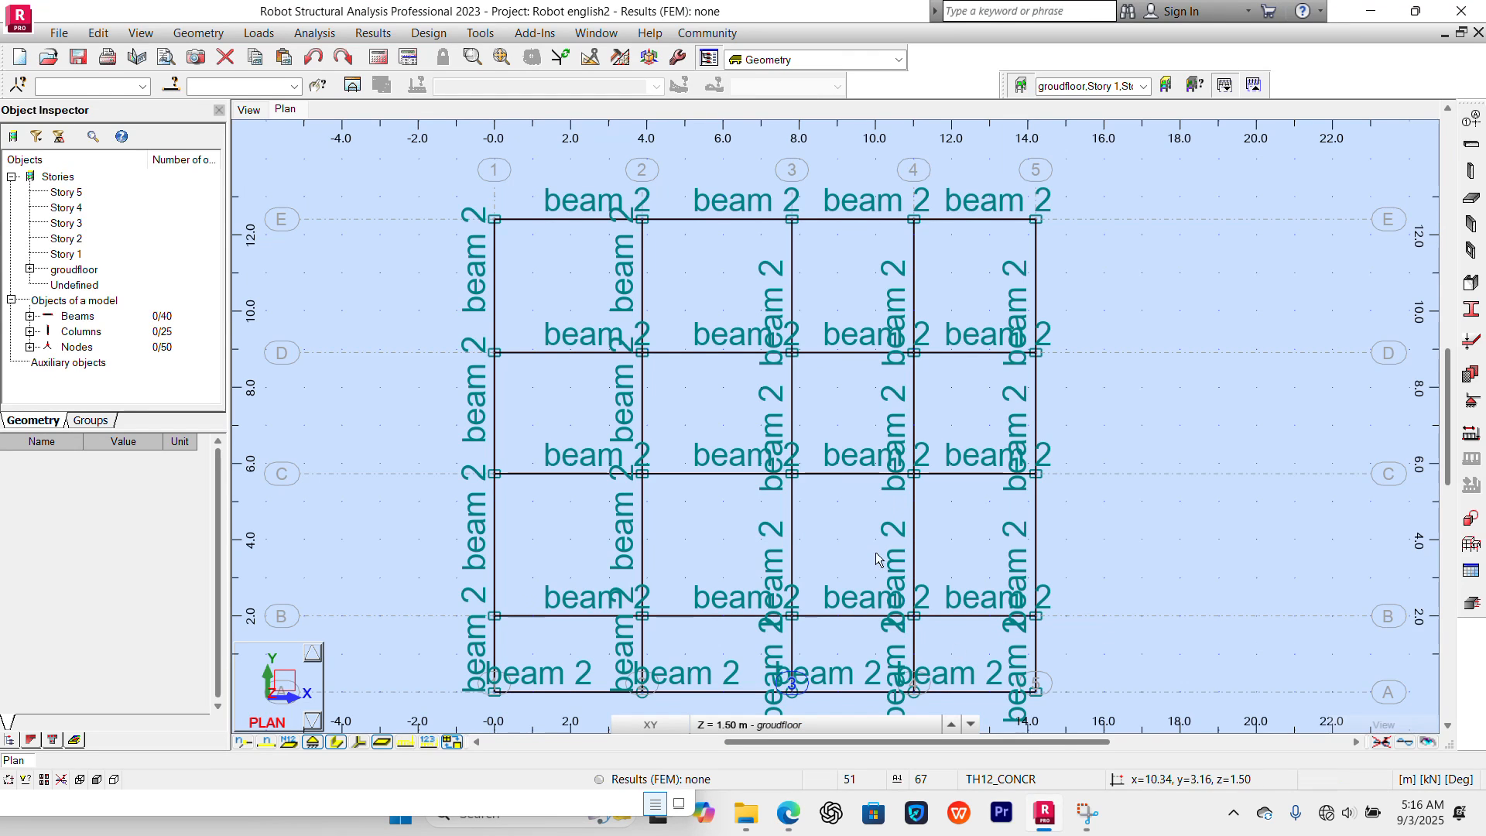
scroll(825, 365, "down", 2)
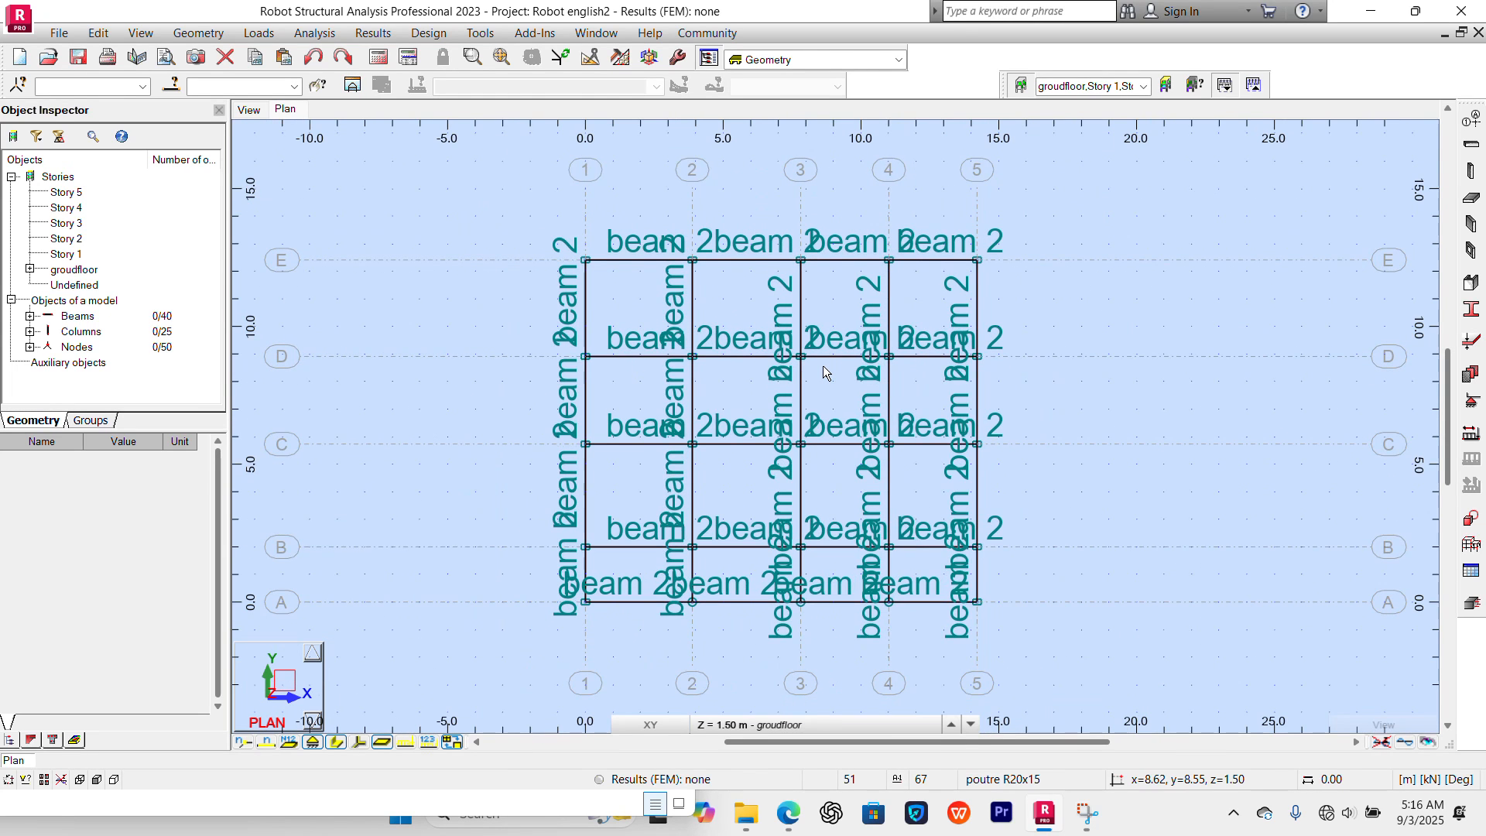
scroll(823, 365, "up", 1)
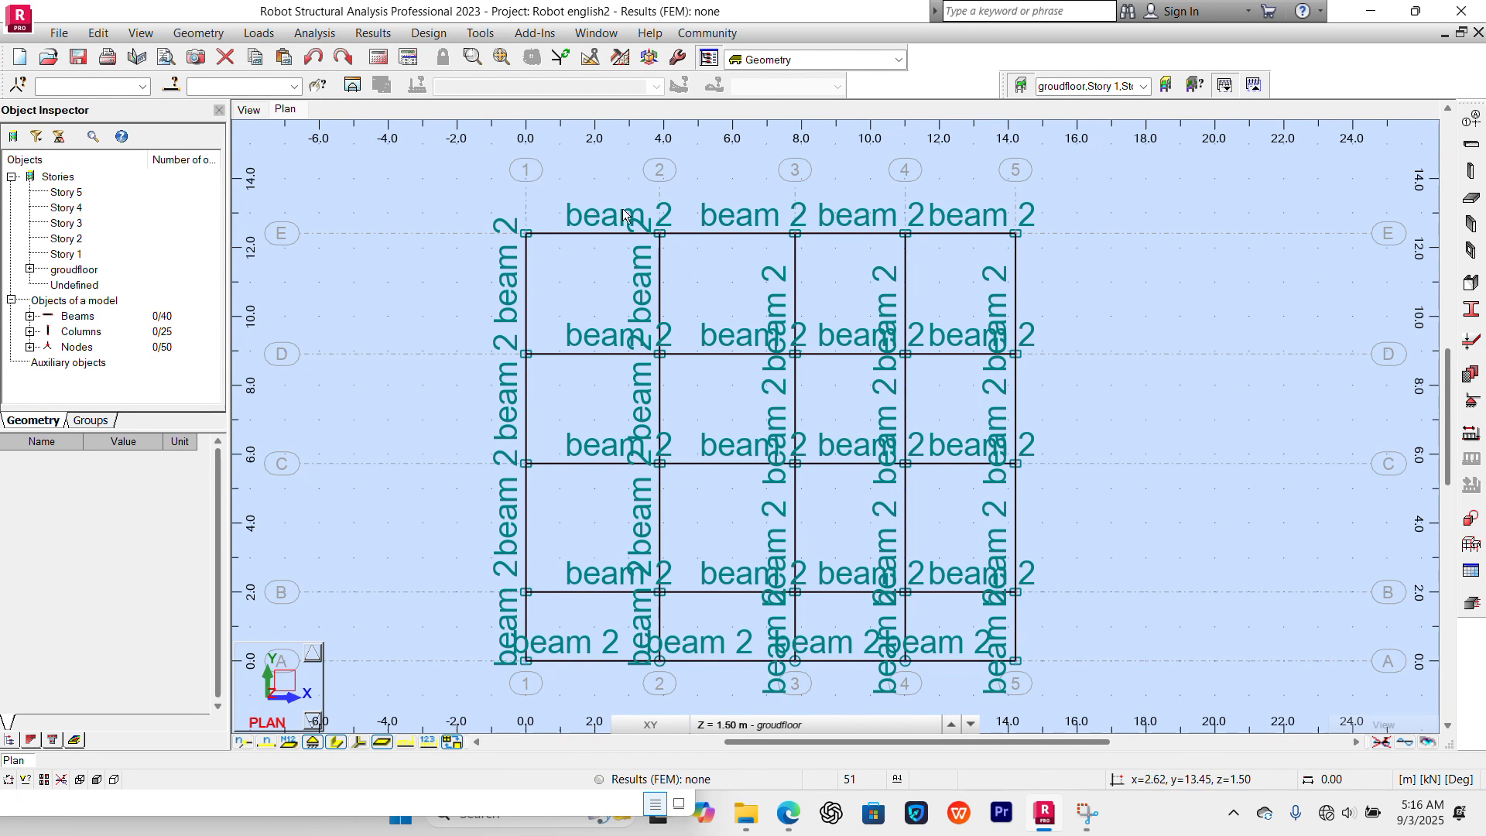
scroll(647, 226, "up", 1)
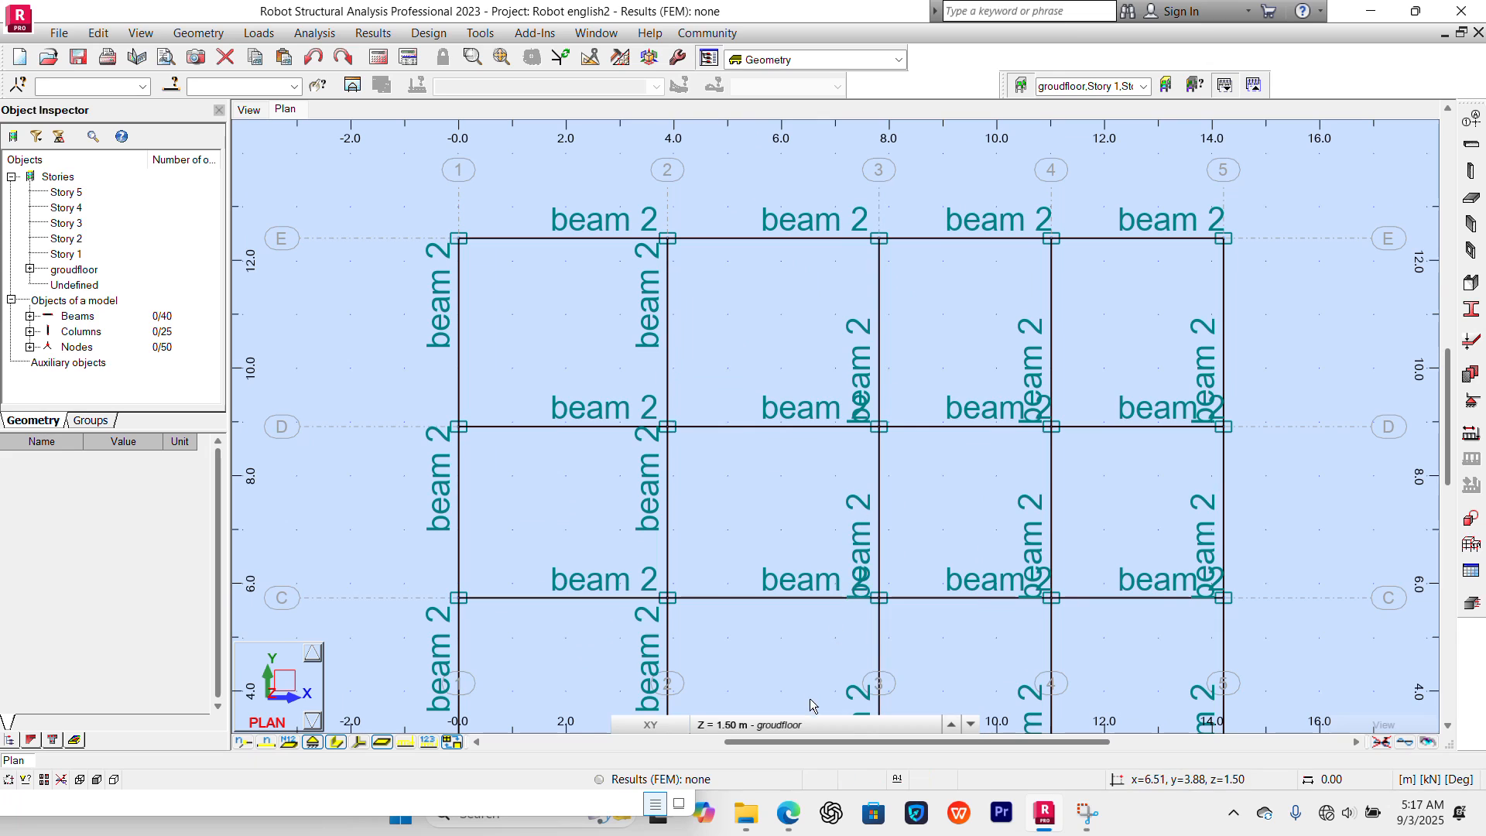
left_click(788, 812)
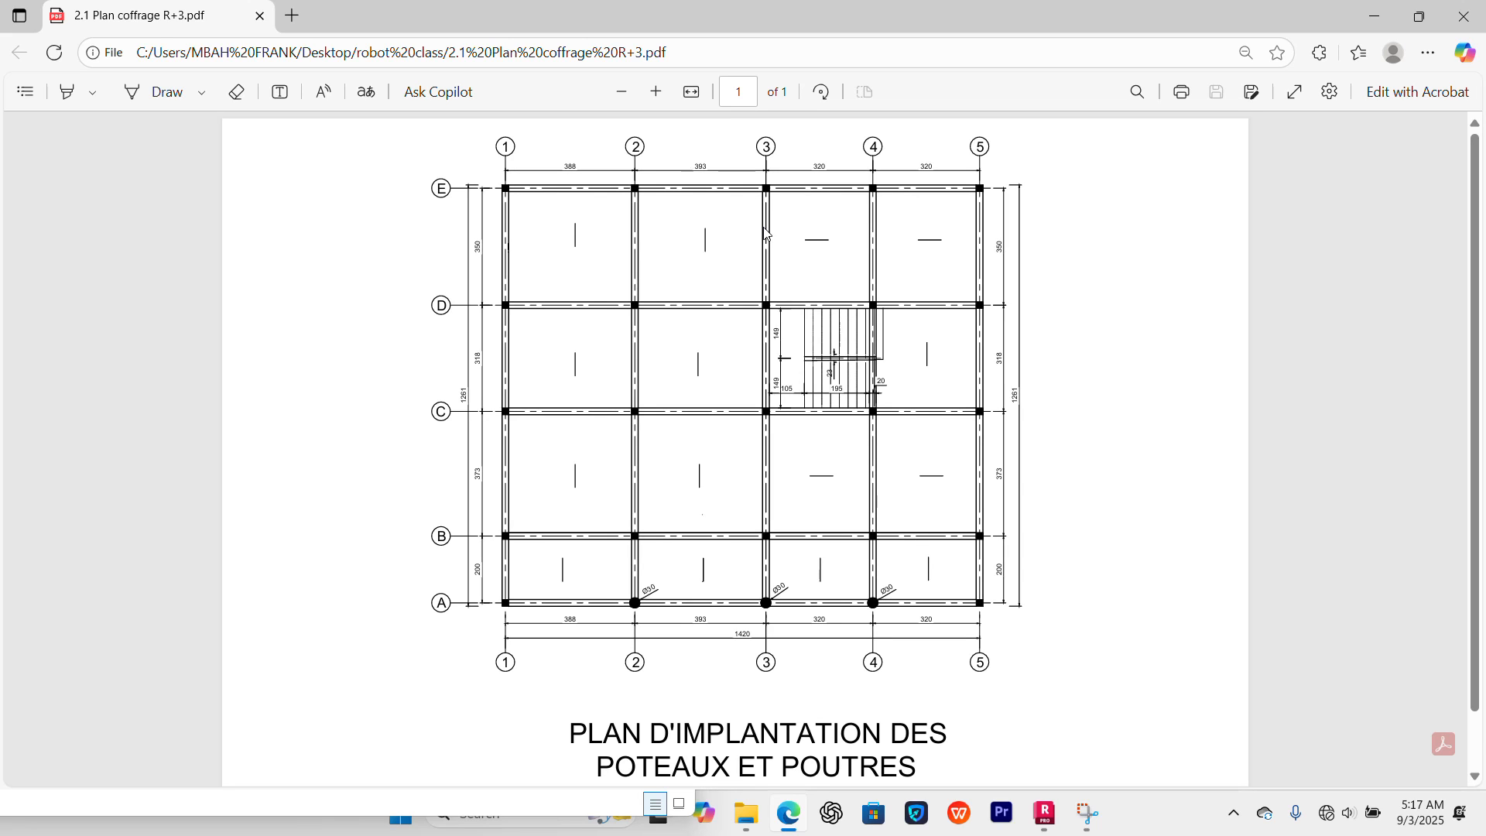
mouse_move(801, 819)
Switch back to Robot Structural Analysis and examine the corner column at axes 1 and E in plan
mouse_move(1045, 812)
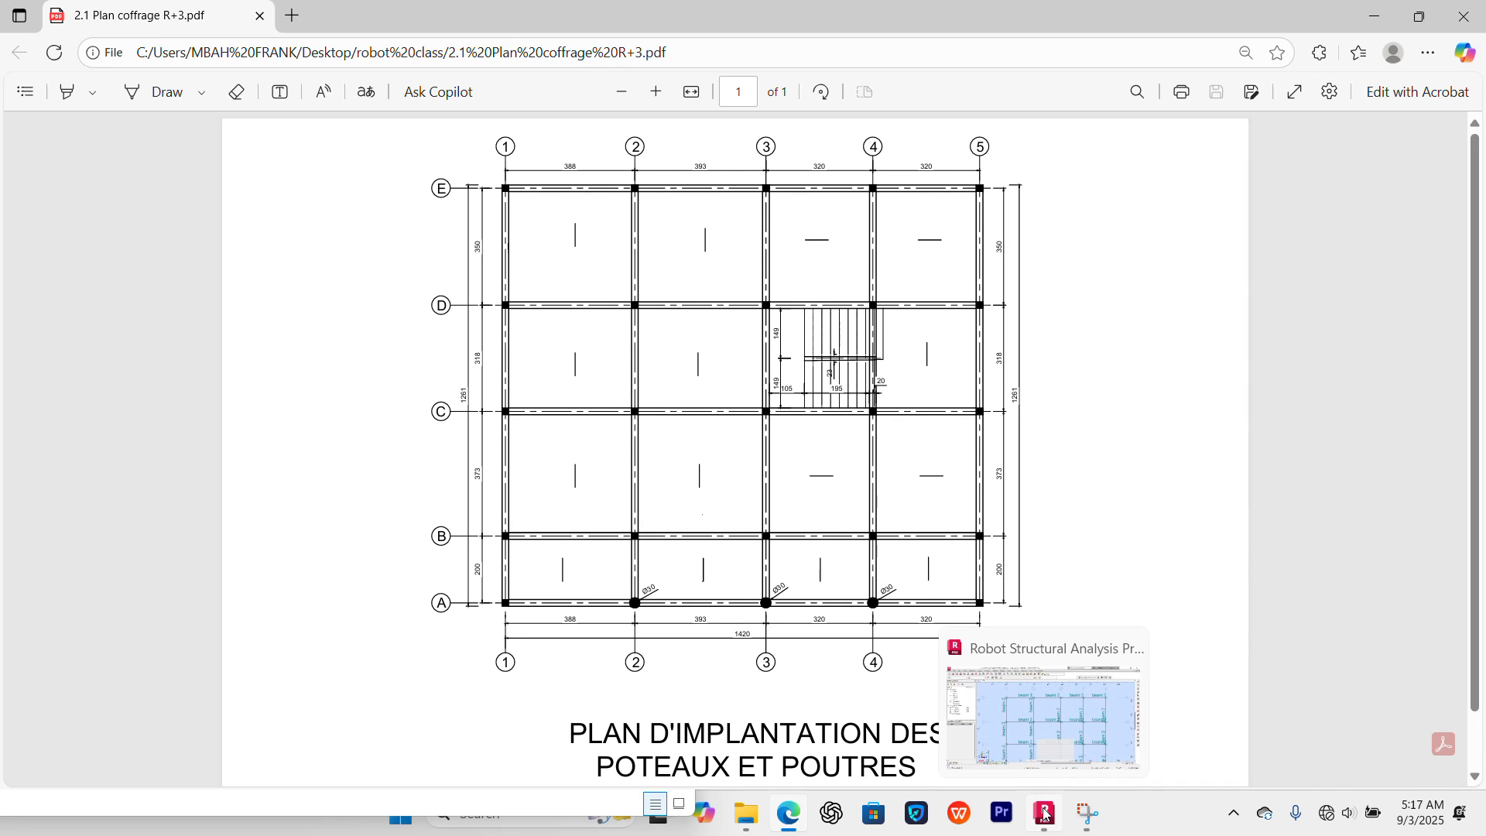
left_click(1034, 714)
scroll(557, 285, "up", 3)
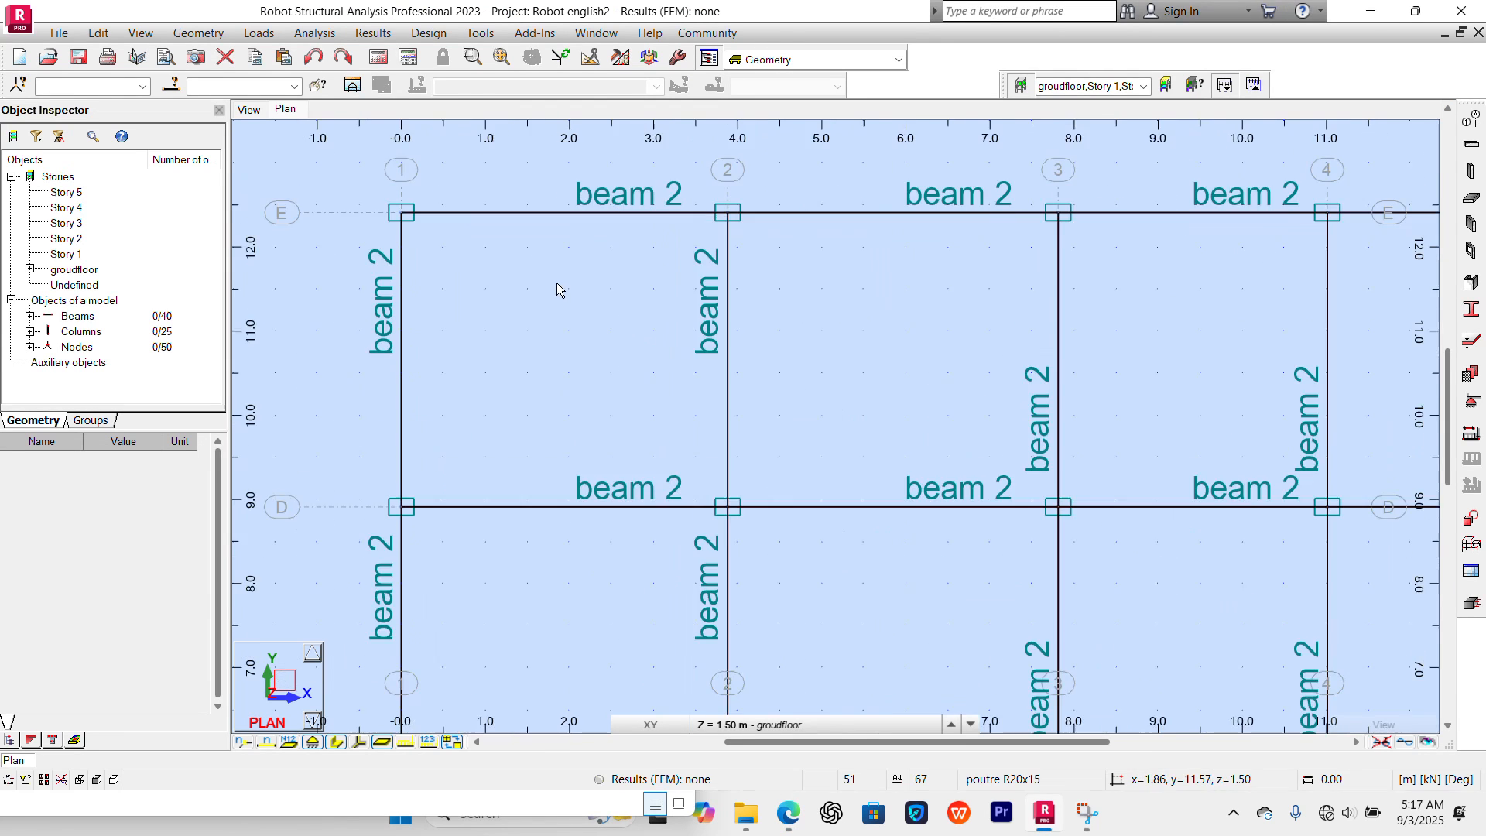
middle_click_drag(554, 279, 660, 455)
scroll(454, 325, "up", 4)
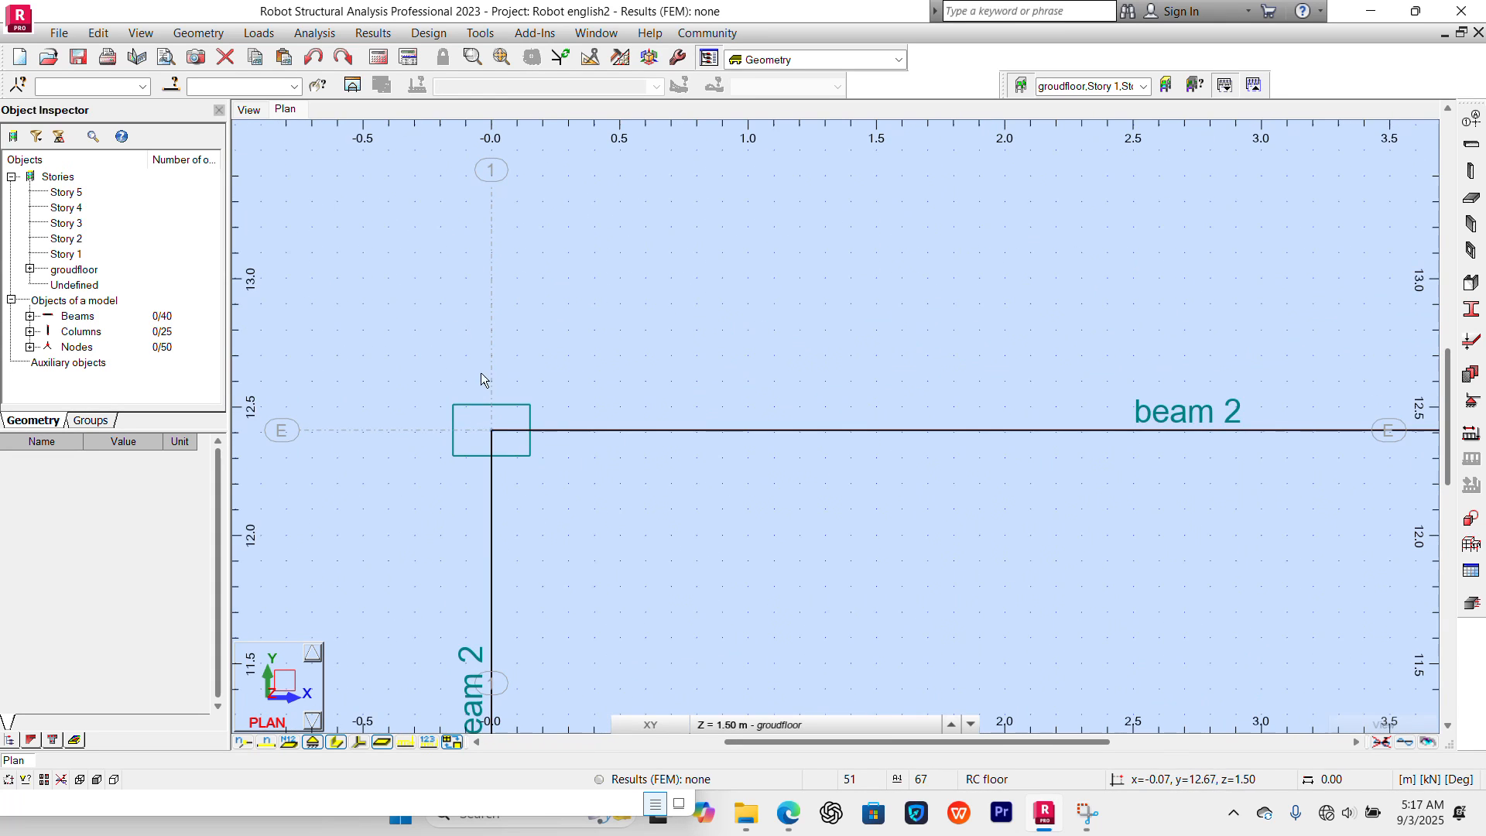
scroll(540, 491, "up", 2)
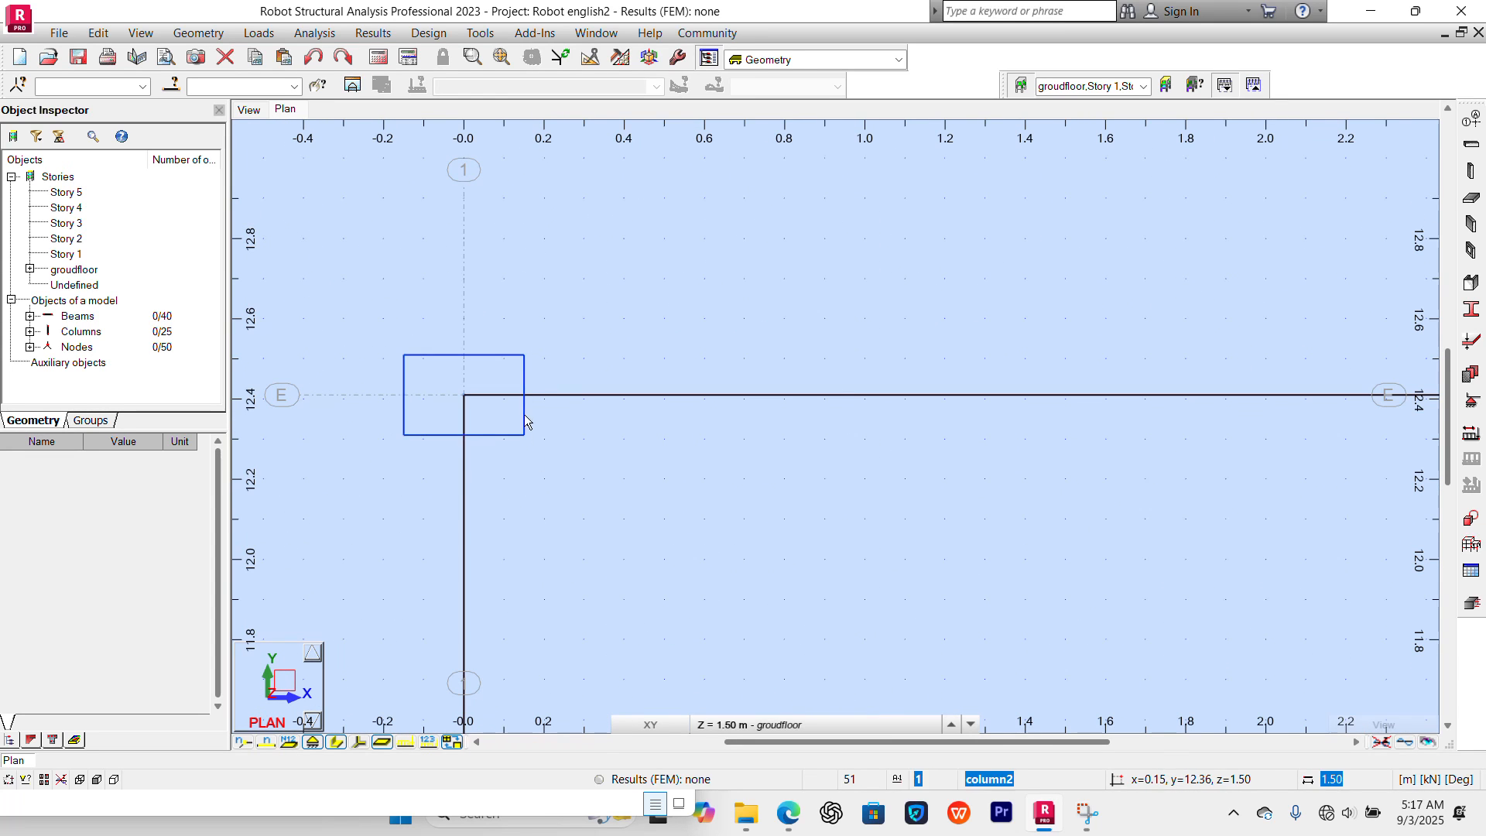
scroll(527, 395, "up", 2)
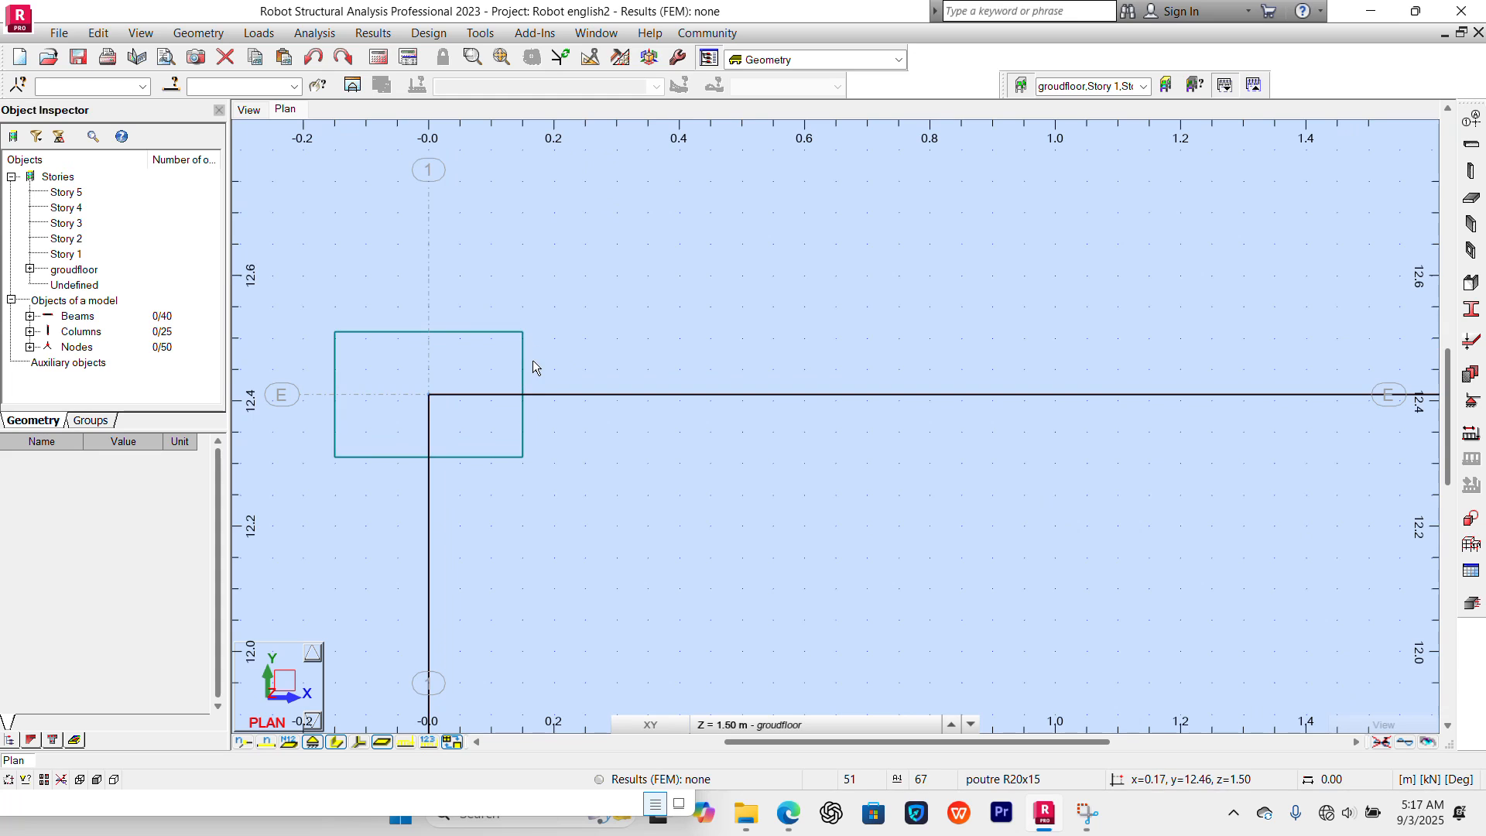
scroll(518, 418, "down", 2)
scroll(517, 412, "down", 3)
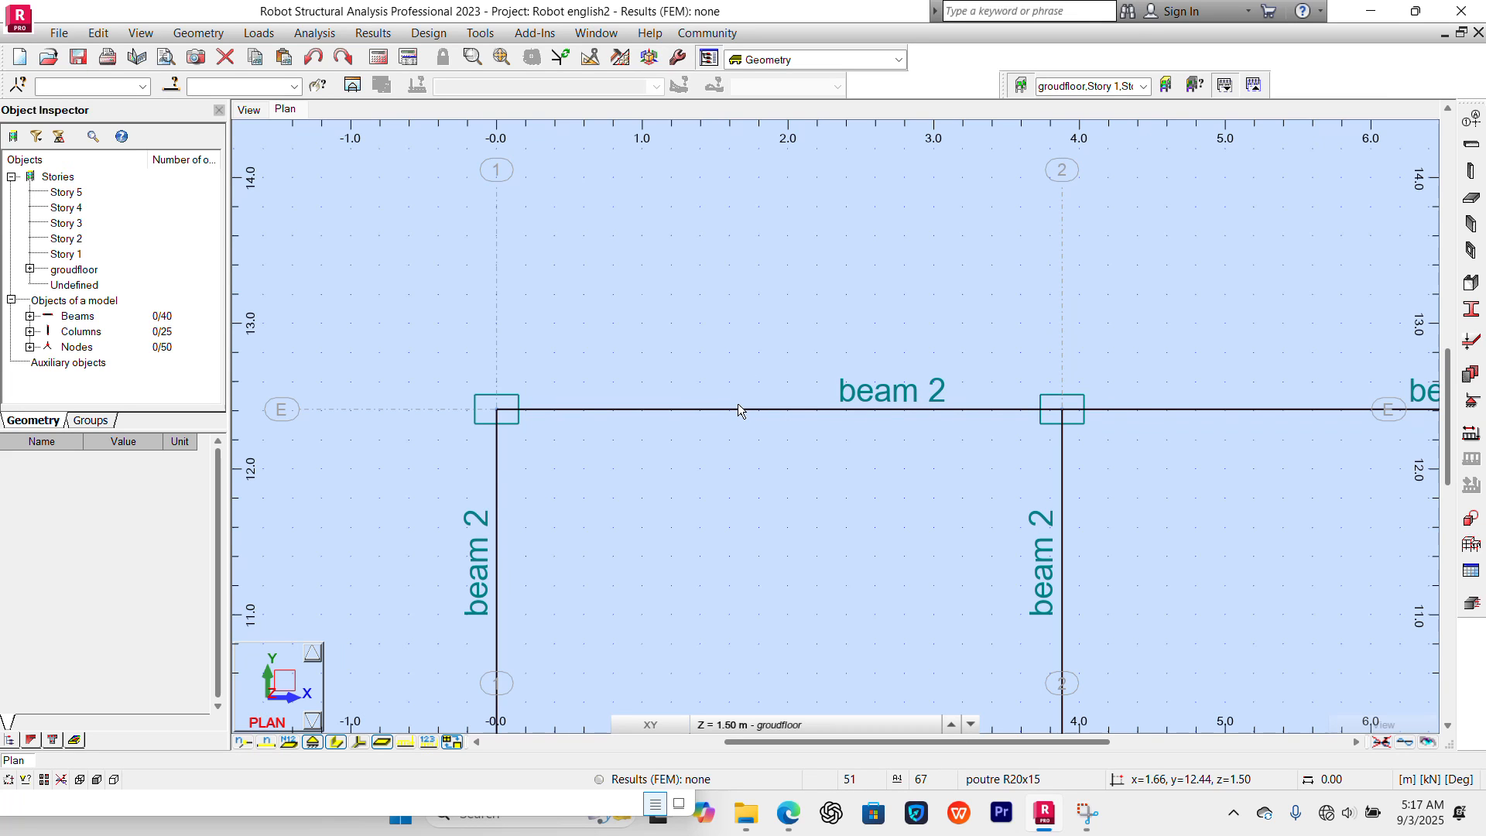
Examine how the beams along axes 1 and E meet at the corner column
scroll(491, 490, "down", 2)
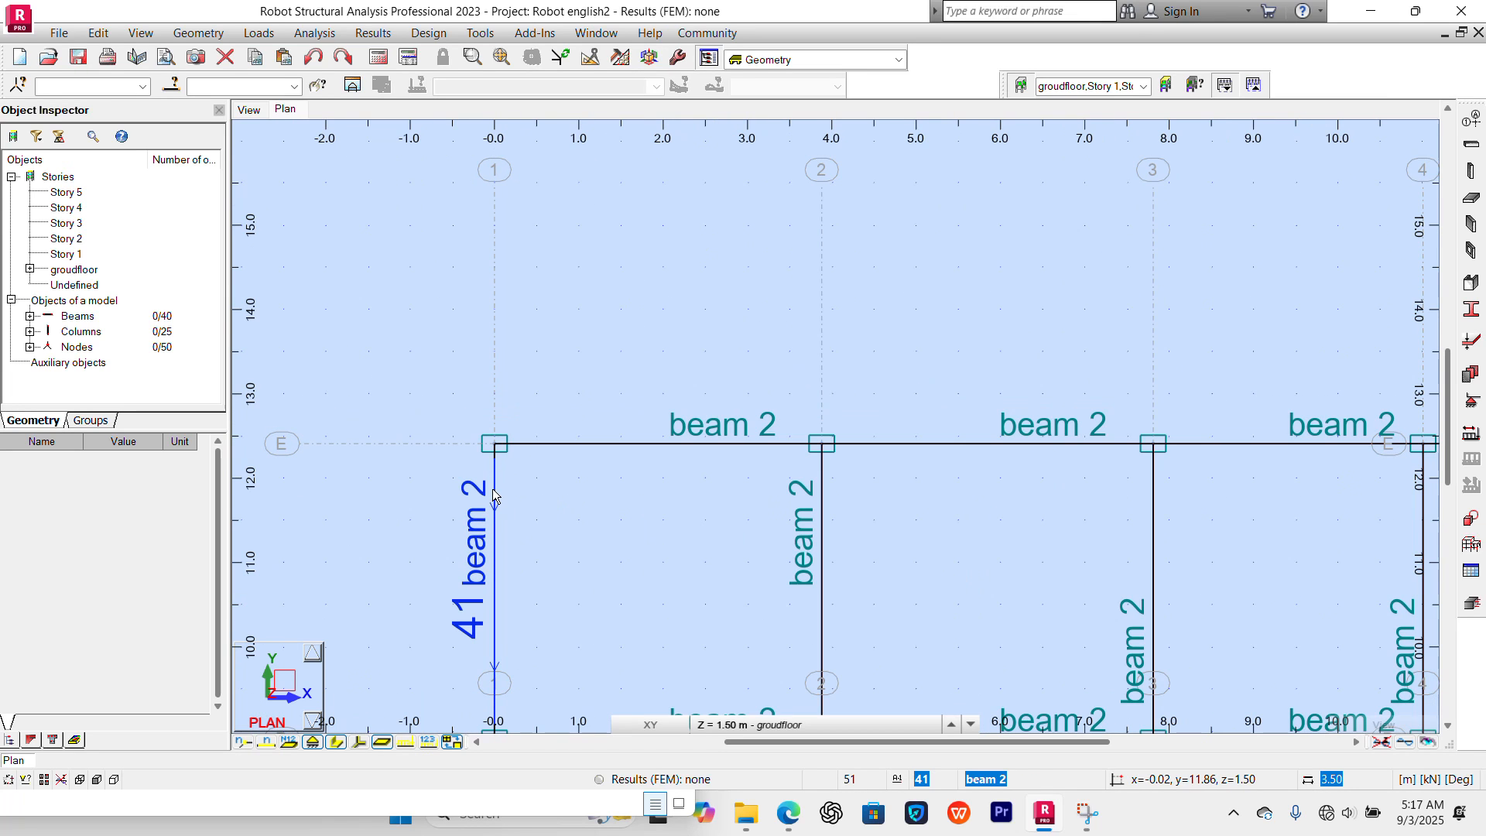
scroll(578, 412, "down", 3)
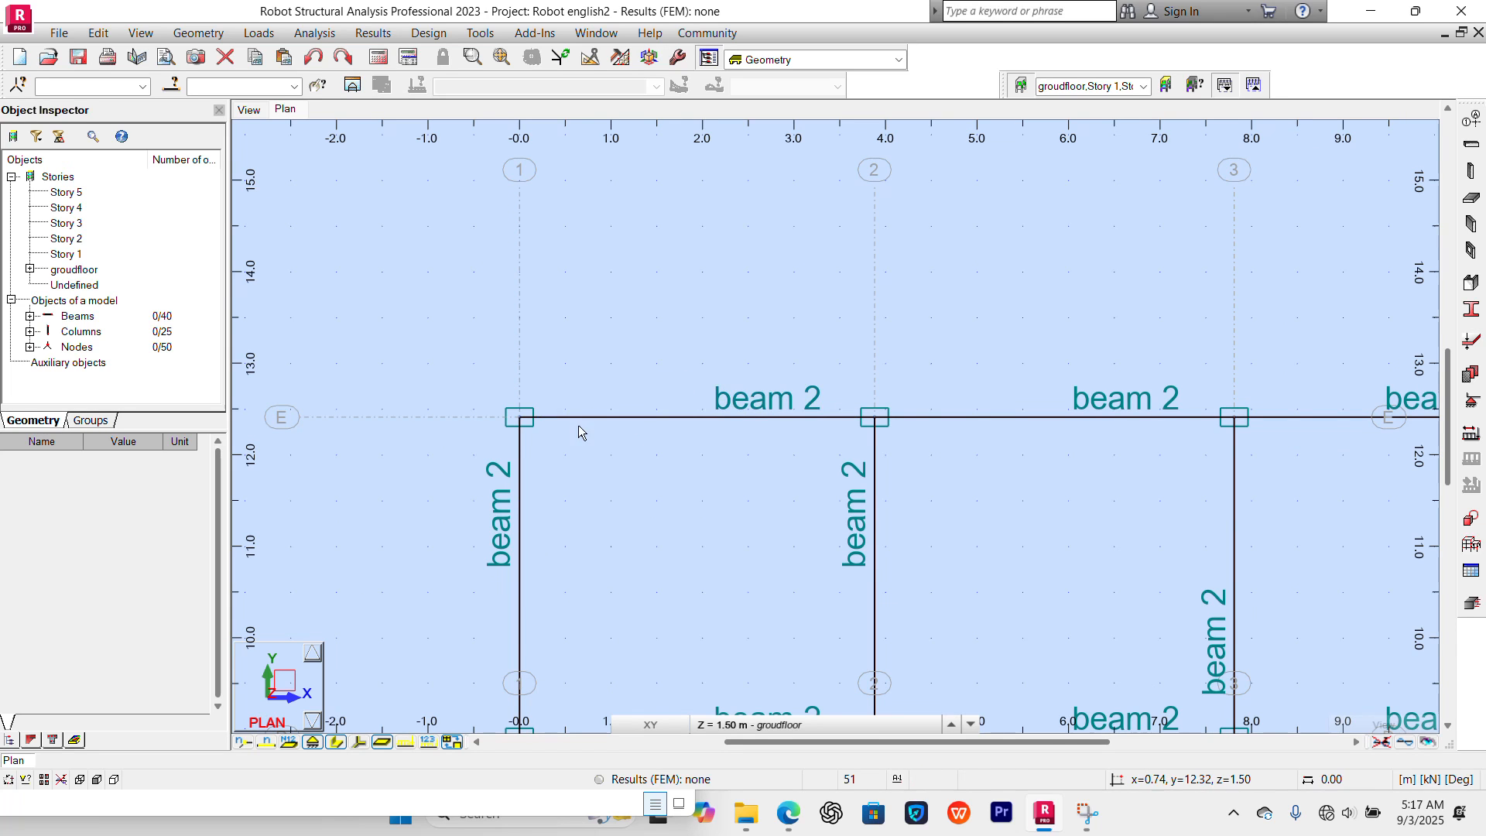
scroll(523, 423, "up", 2)
scroll(523, 421, "up", 5)
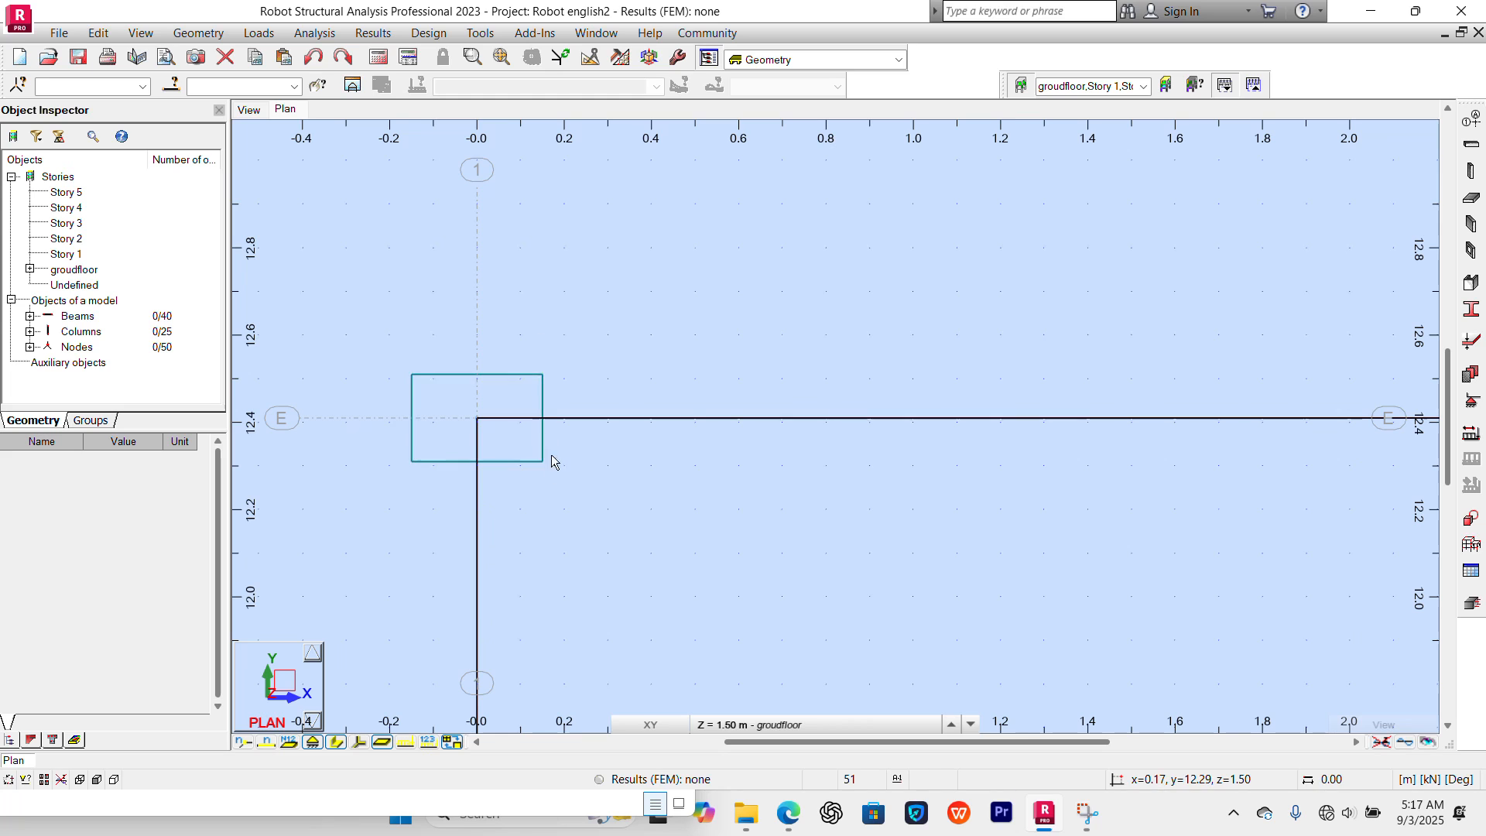
scroll(530, 418, "down", 2)
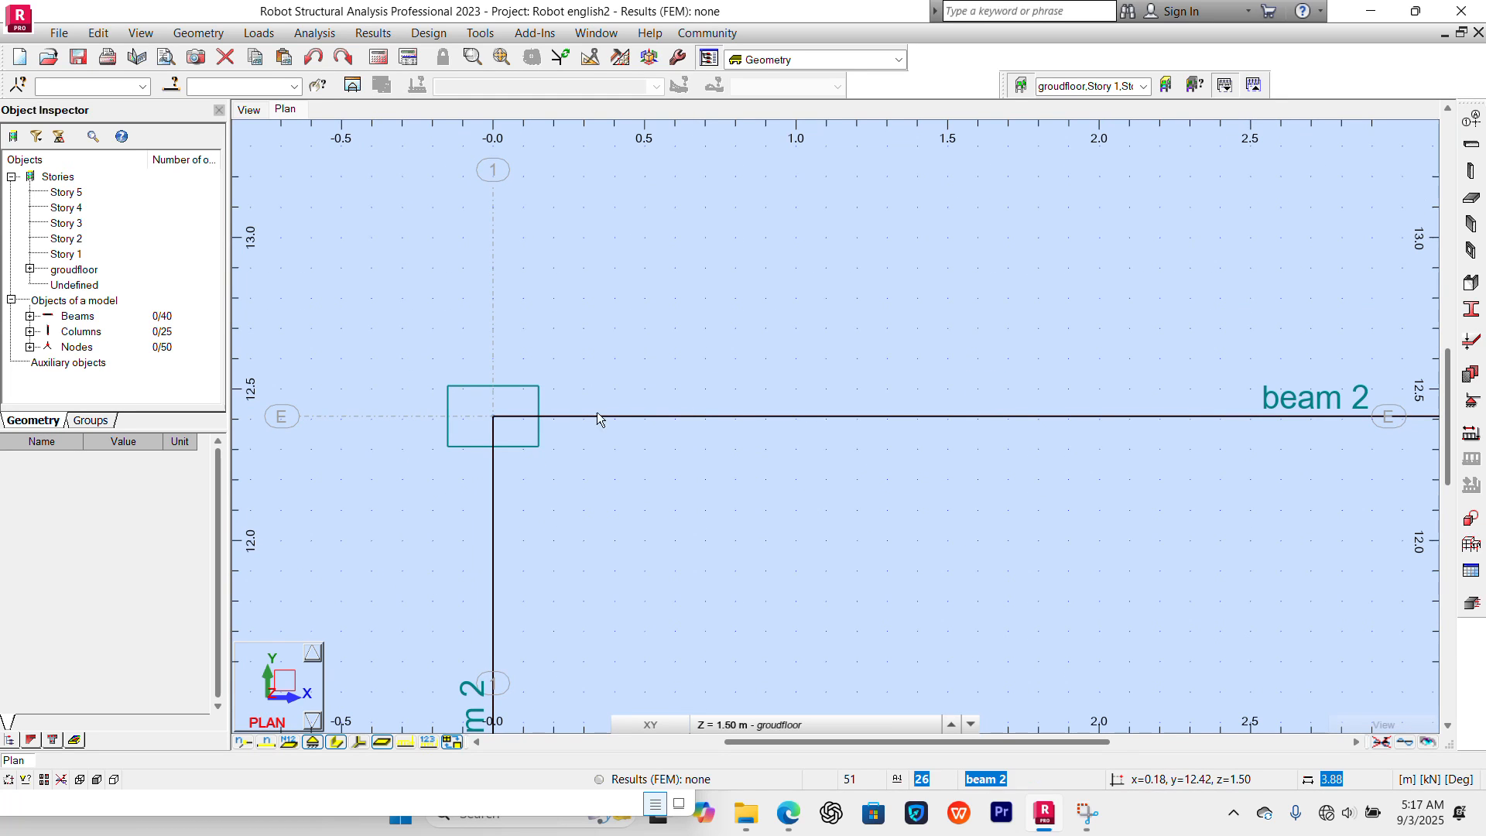
scroll(741, 440, "down", 2)
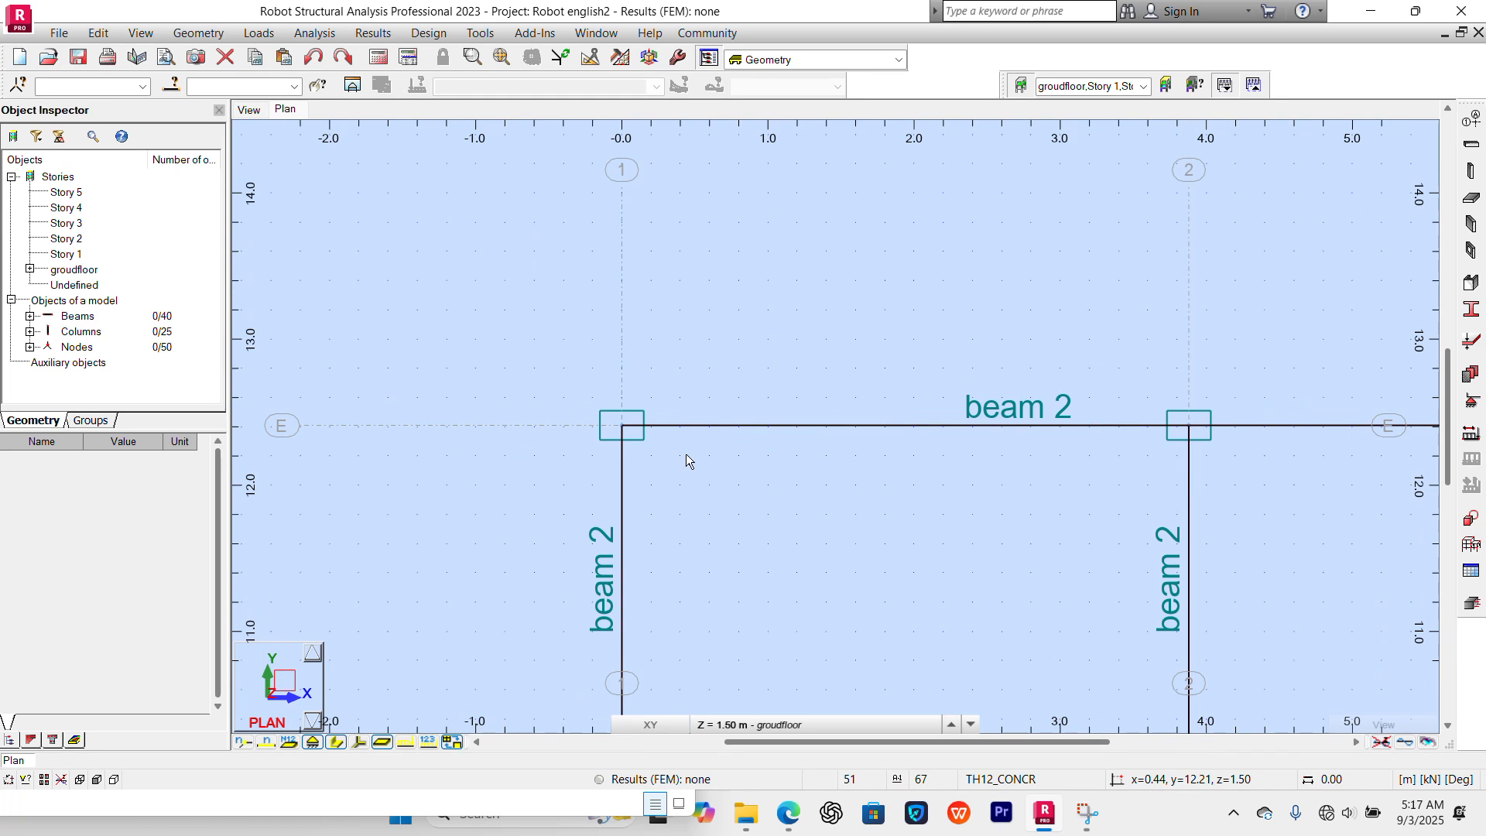
scroll(614, 394, "down", 3)
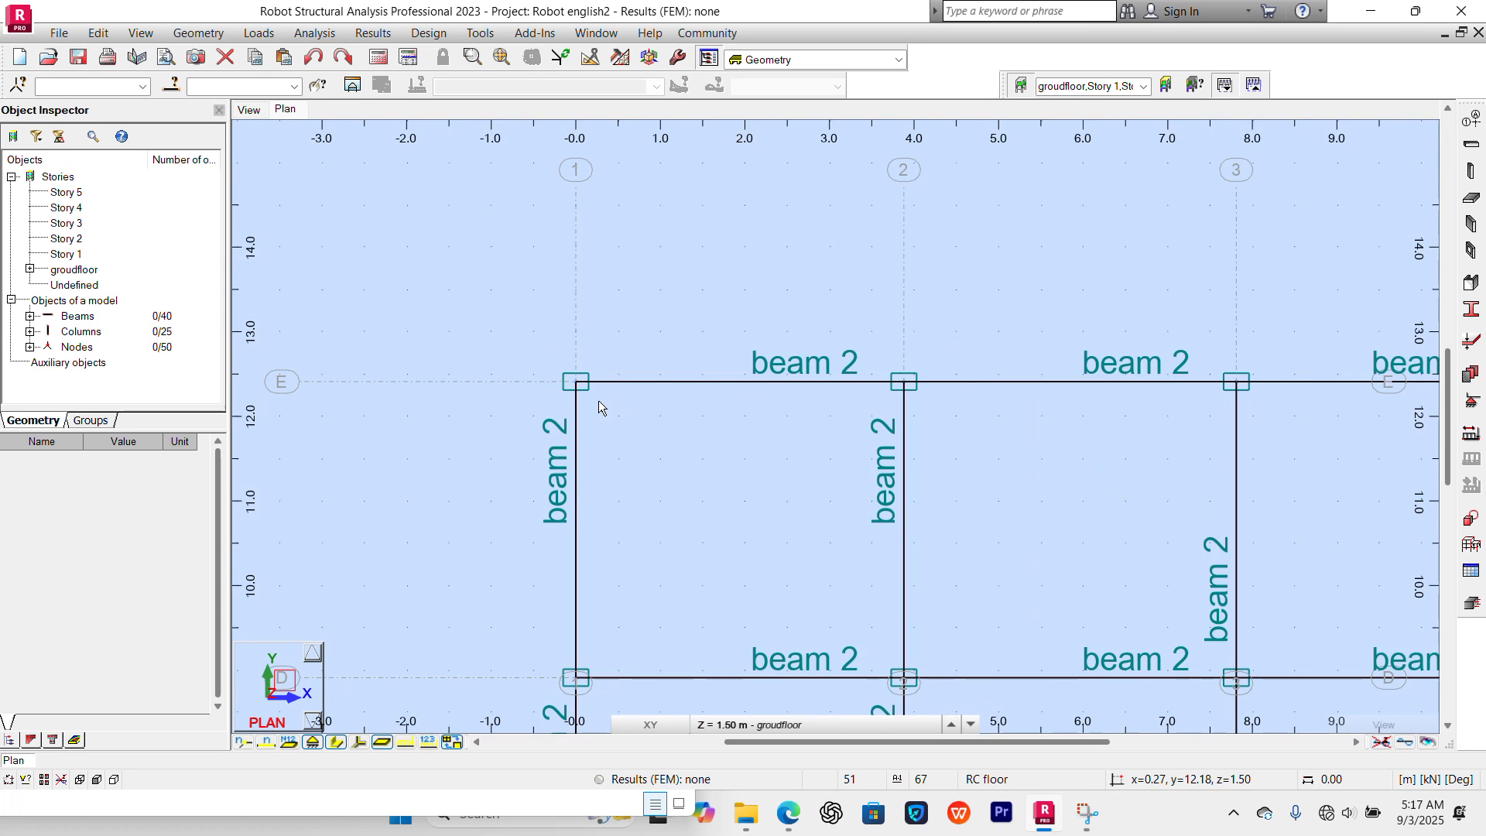
scroll(597, 400, "up", 4)
scroll(597, 358, "down", 1)
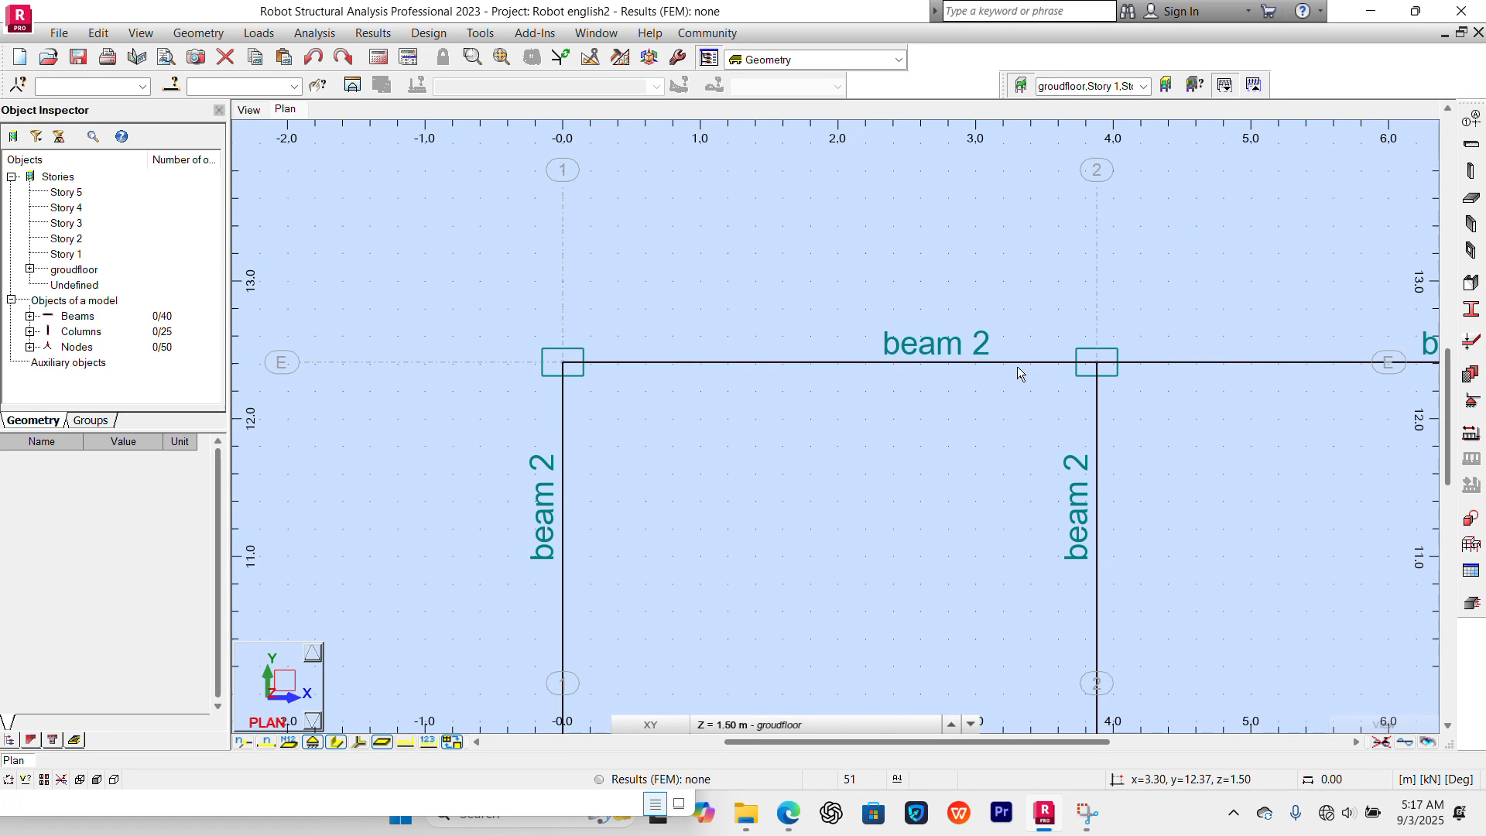
Examine the floor panels between axes D and E on the ground-floor plan, starting from the bay between axes 1 and 2
scroll(1006, 366, "down", 2)
middle_click_drag(980, 367, 802, 352)
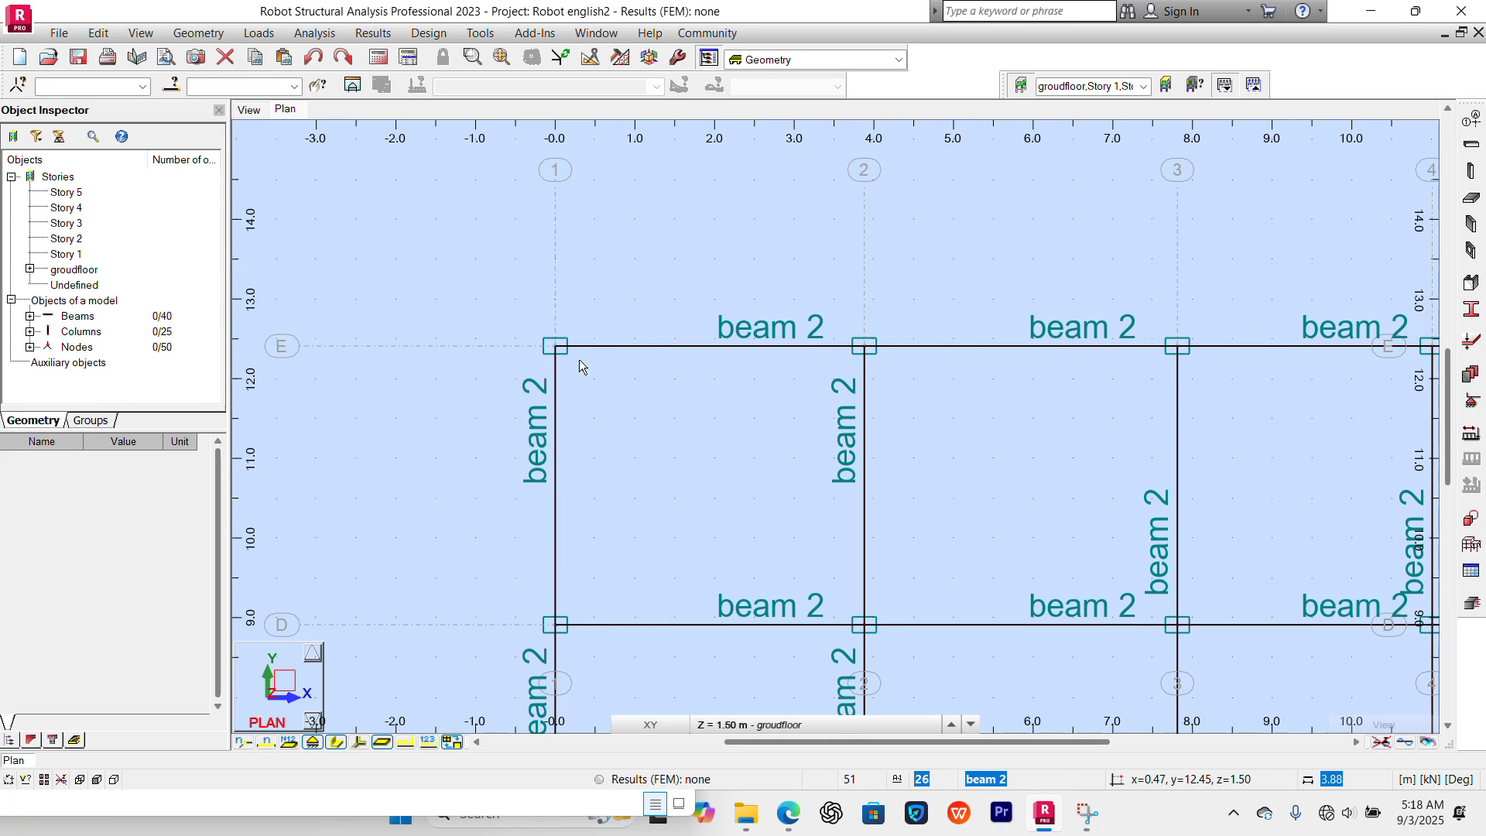
scroll(586, 387, "down", 1)
scroll(663, 406, "down", 3)
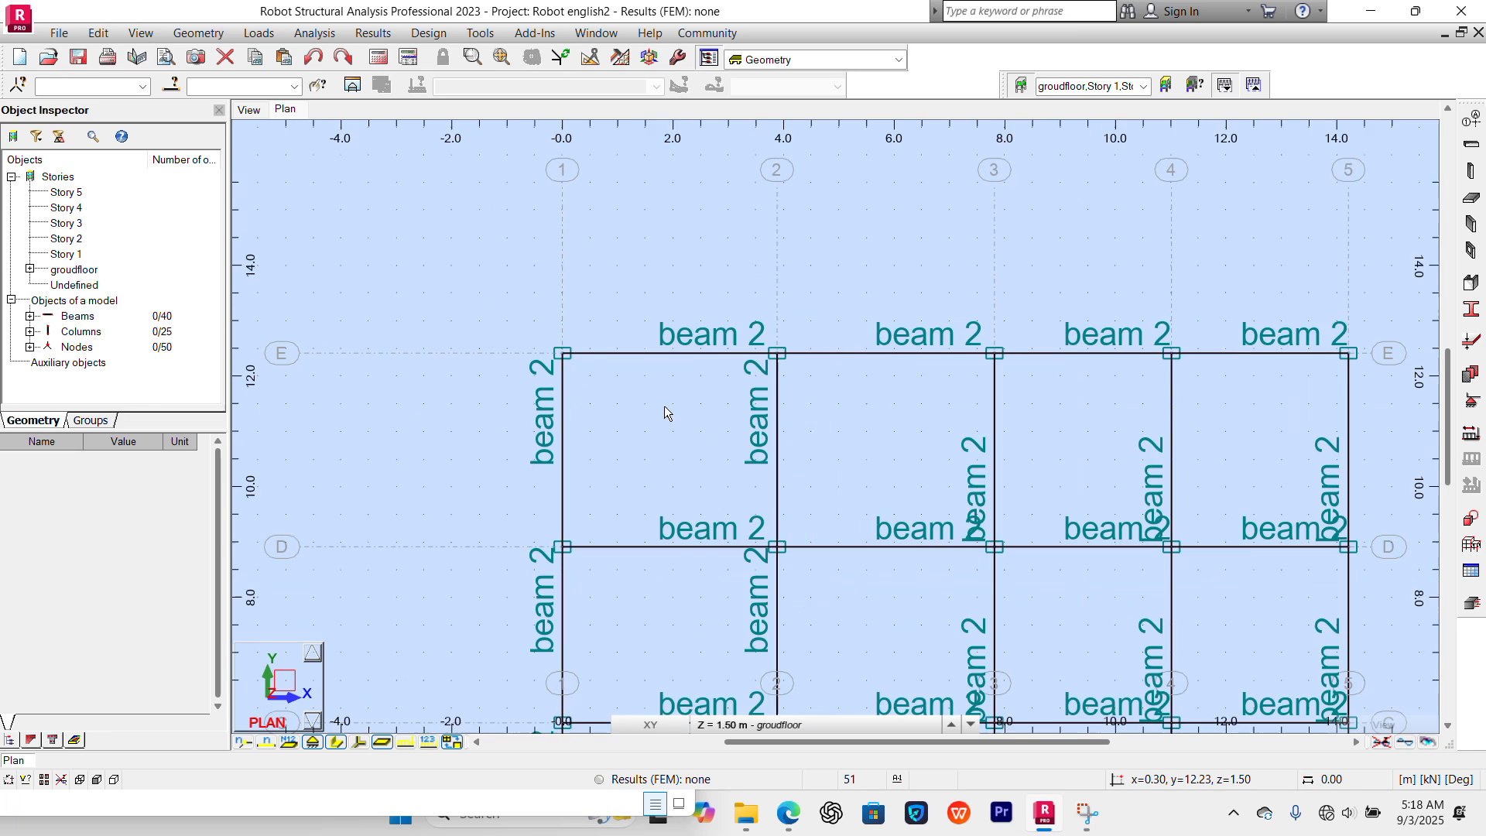
middle_click_drag(663, 405, 600, 353)
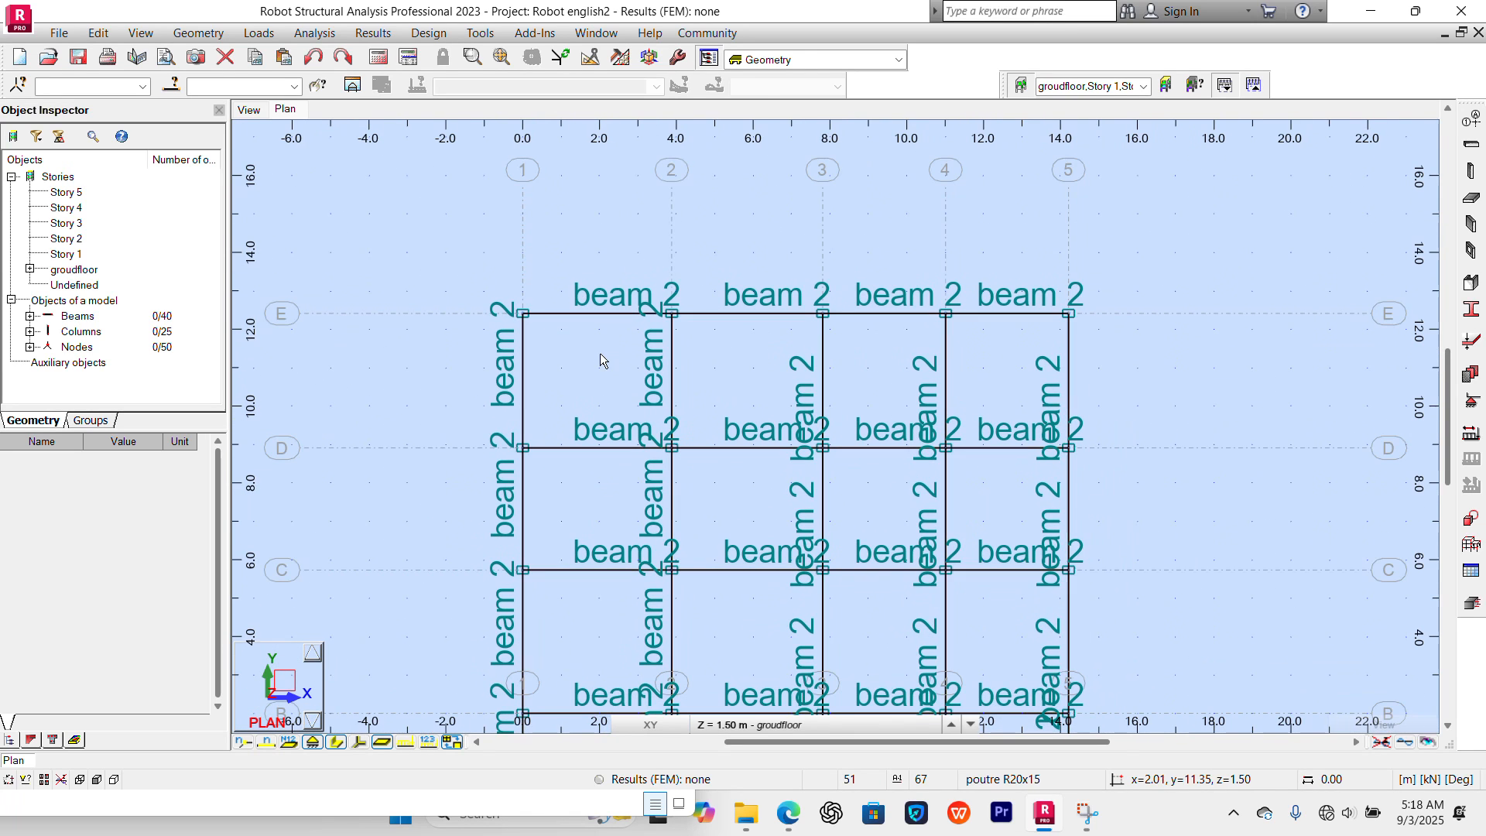
scroll(555, 342, "up", 2)
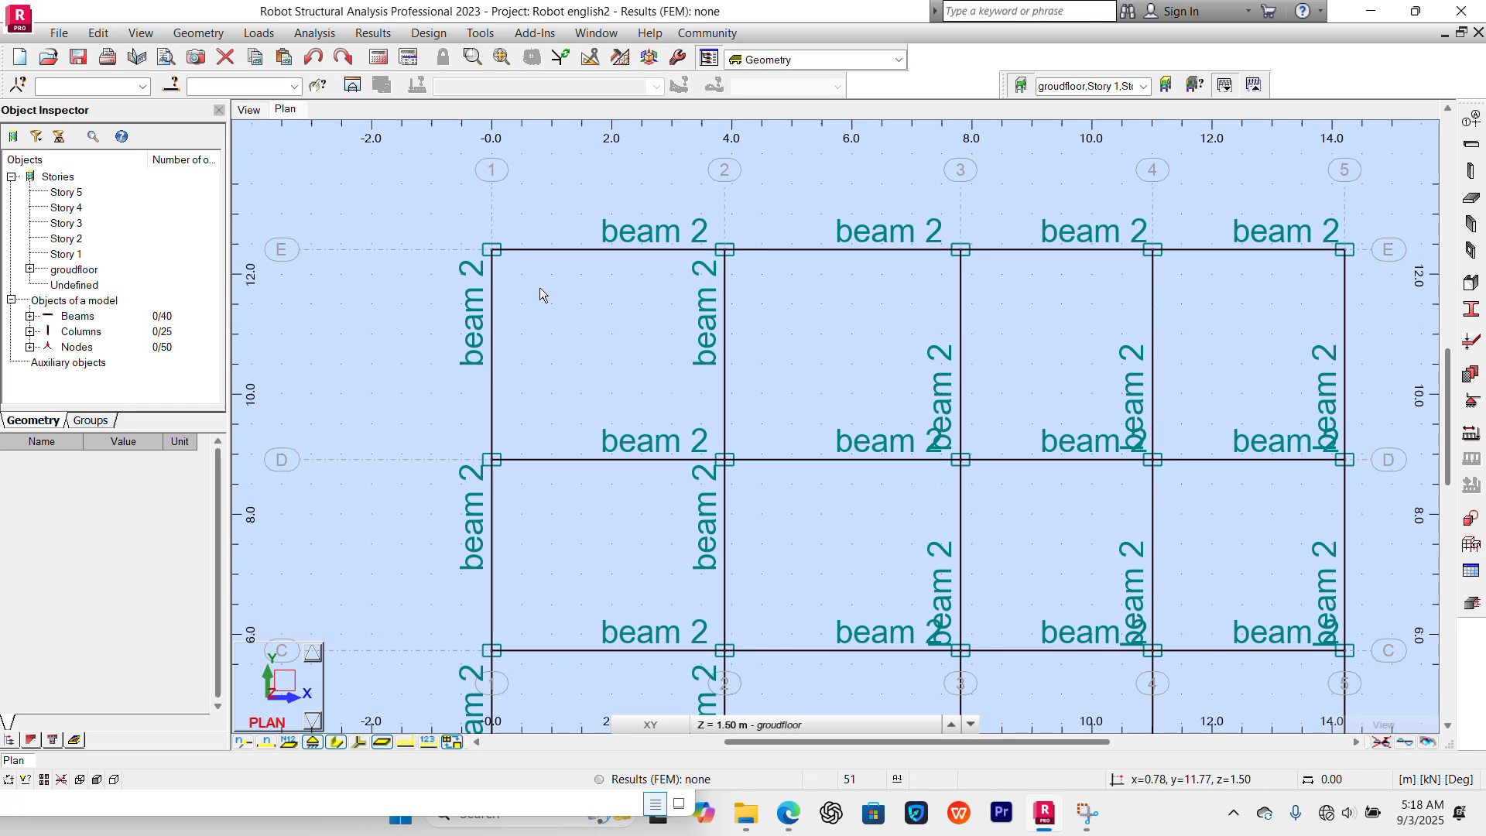
Add a dimension line between axes 1 and 2 along axis E, offset about 1.1 m outside the edge beams
middle_click_drag(552, 264, 540, 301)
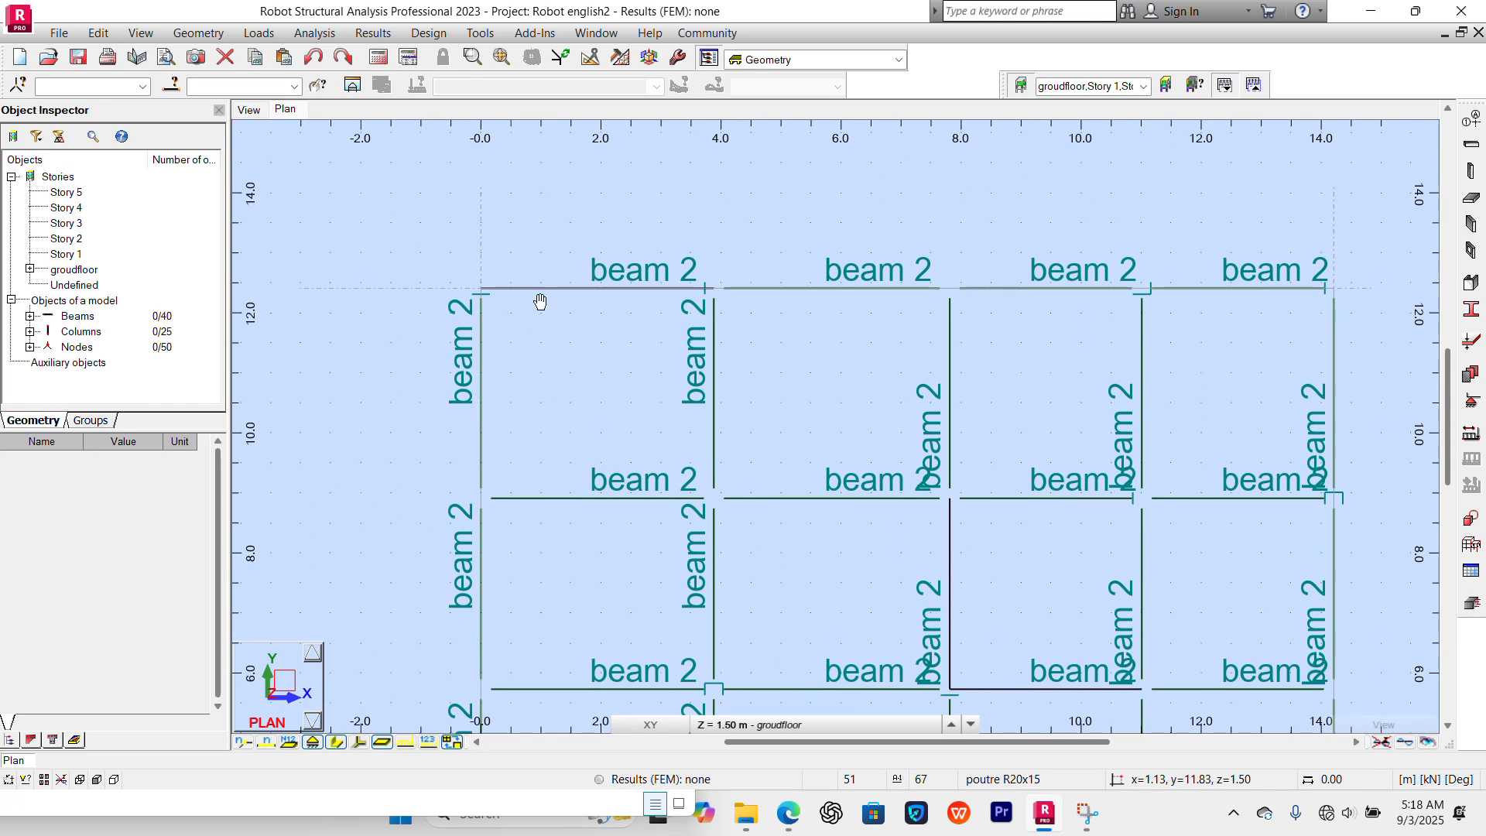
left_click(480, 33)
left_click(507, 55)
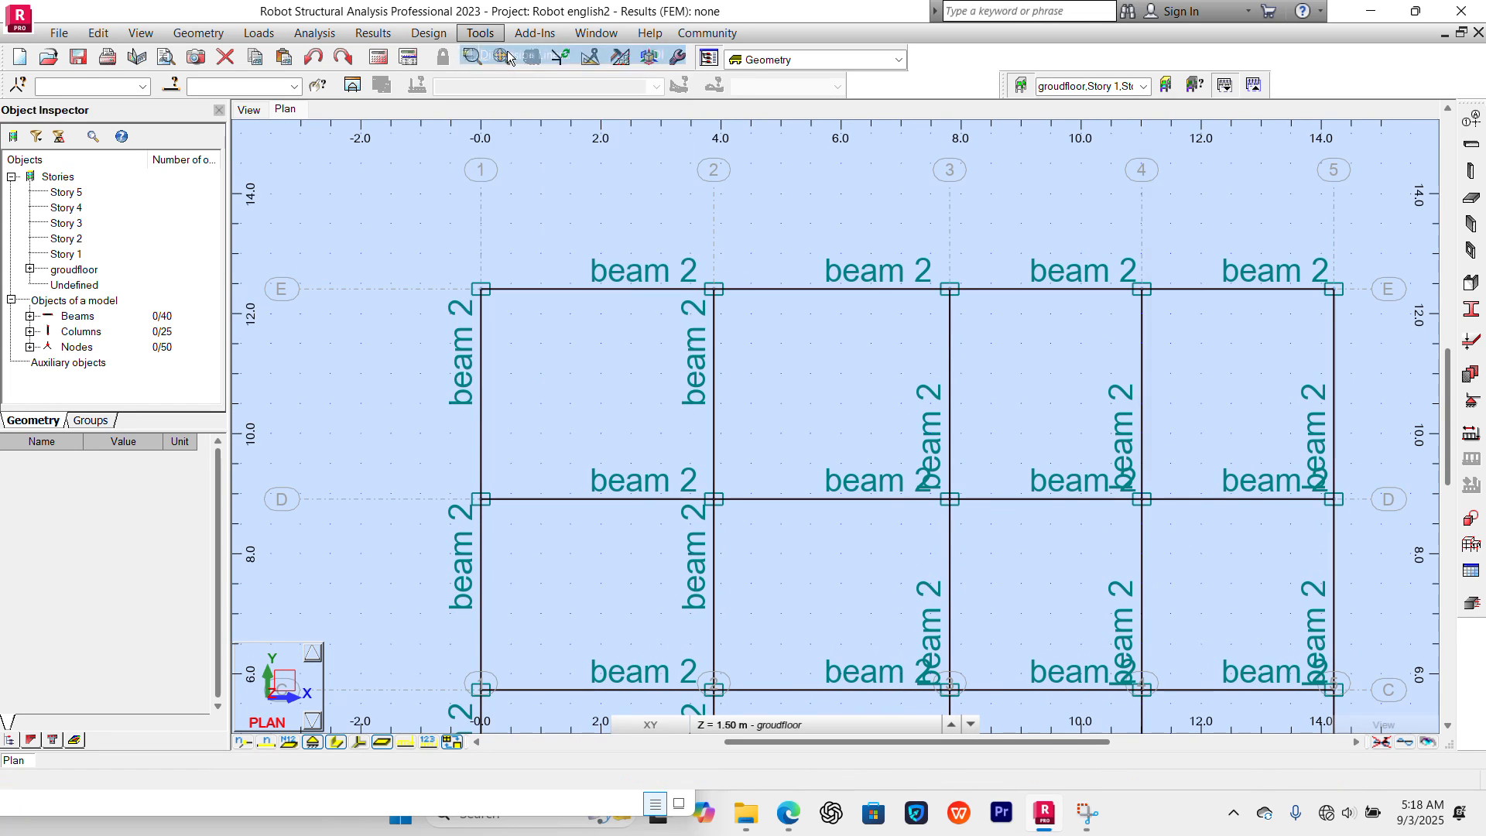
left_click(485, 292)
left_click(725, 301)
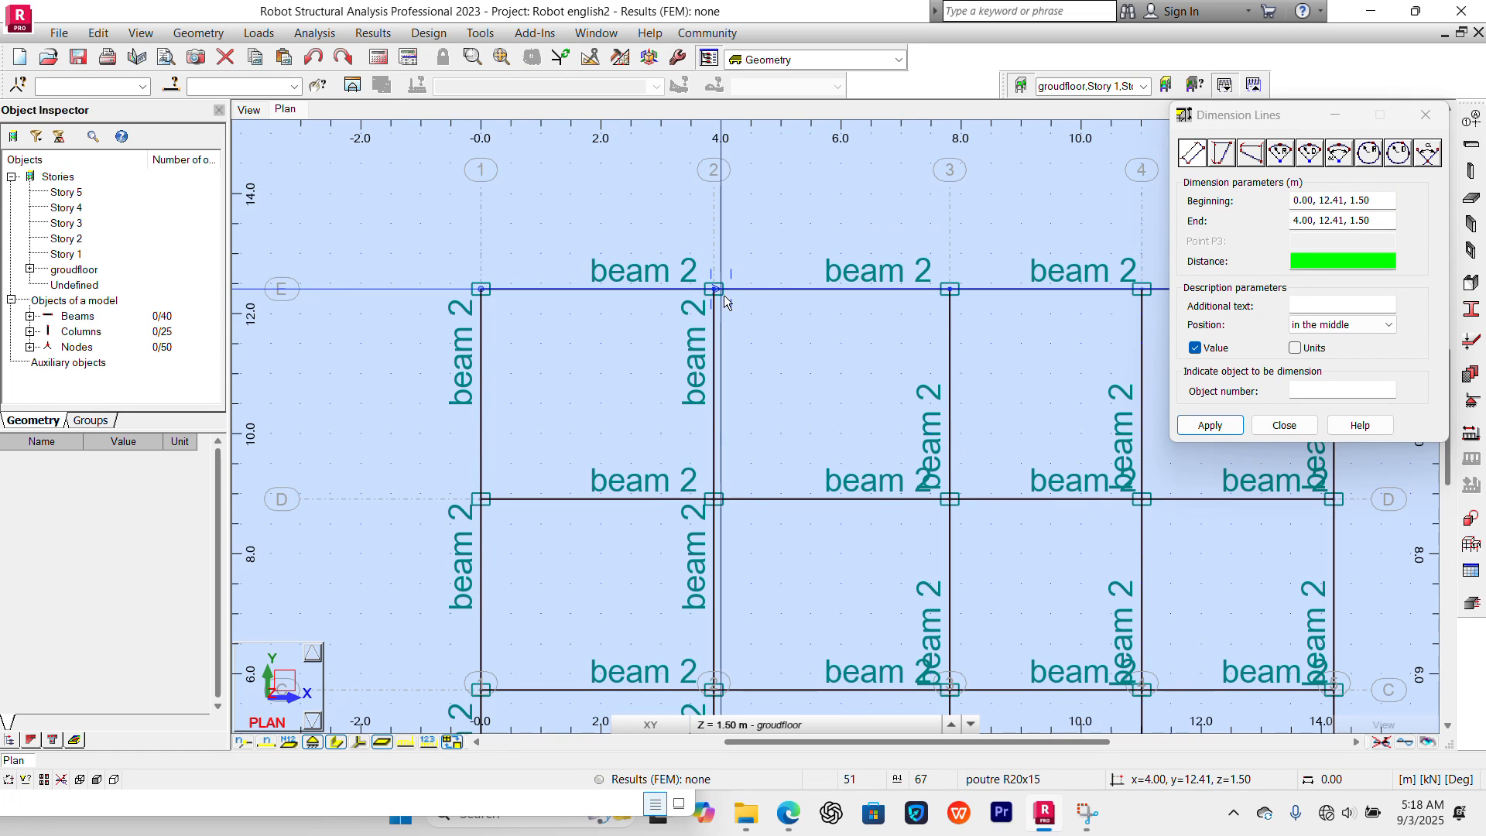
left_click(713, 234)
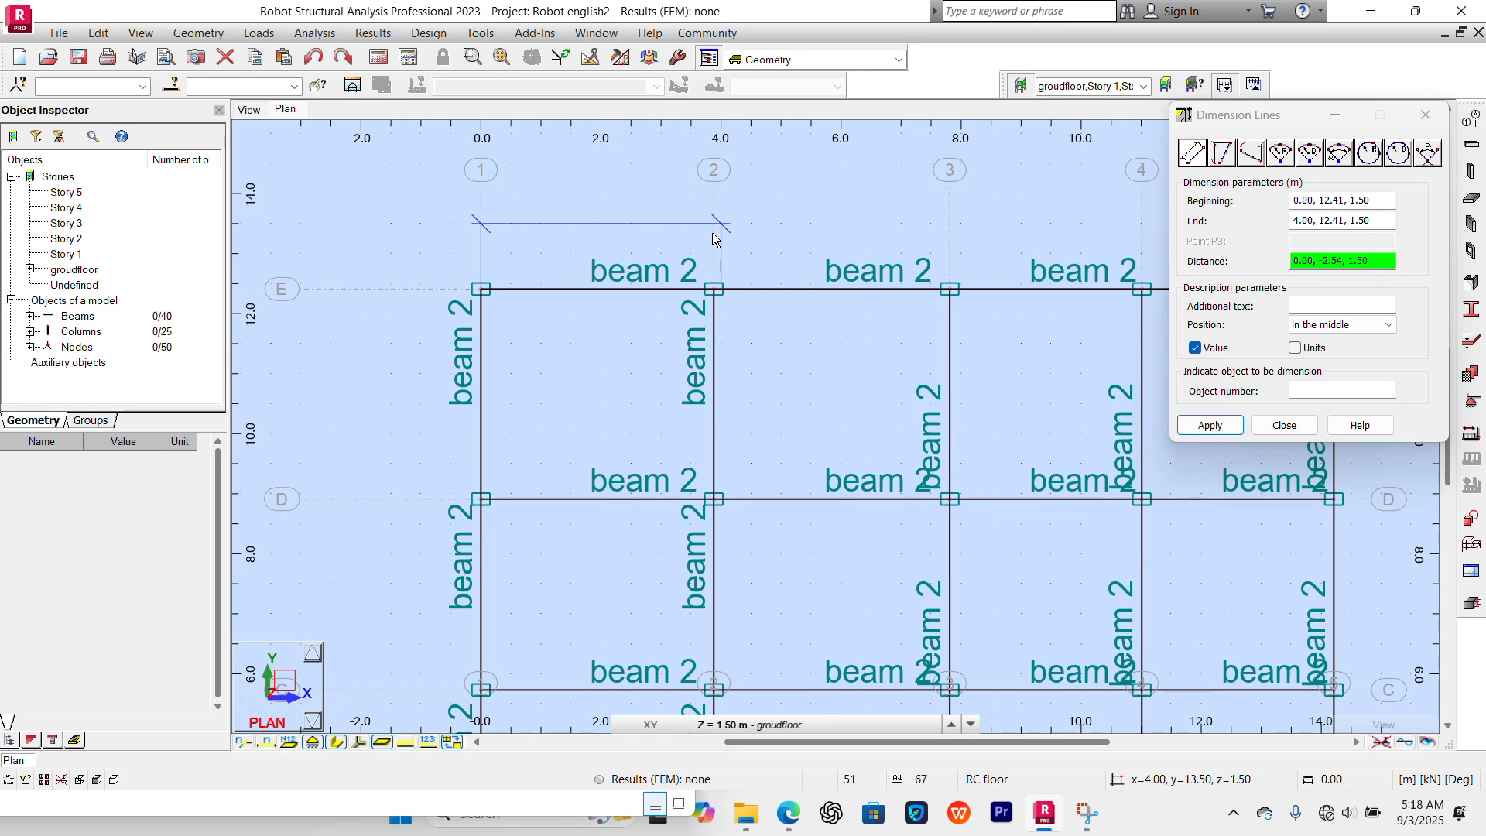
left_click(478, 288)
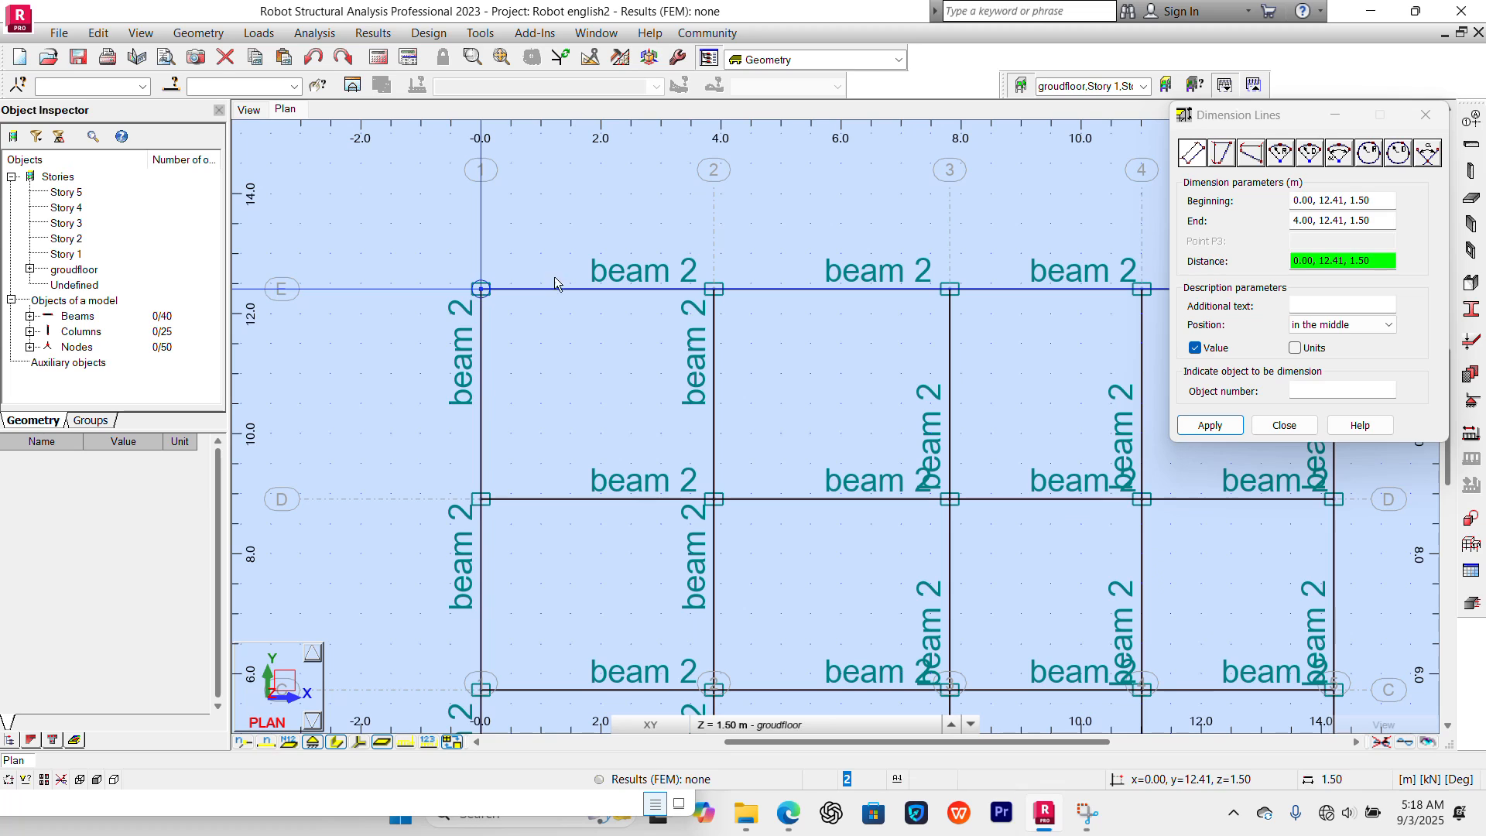
left_click(713, 289)
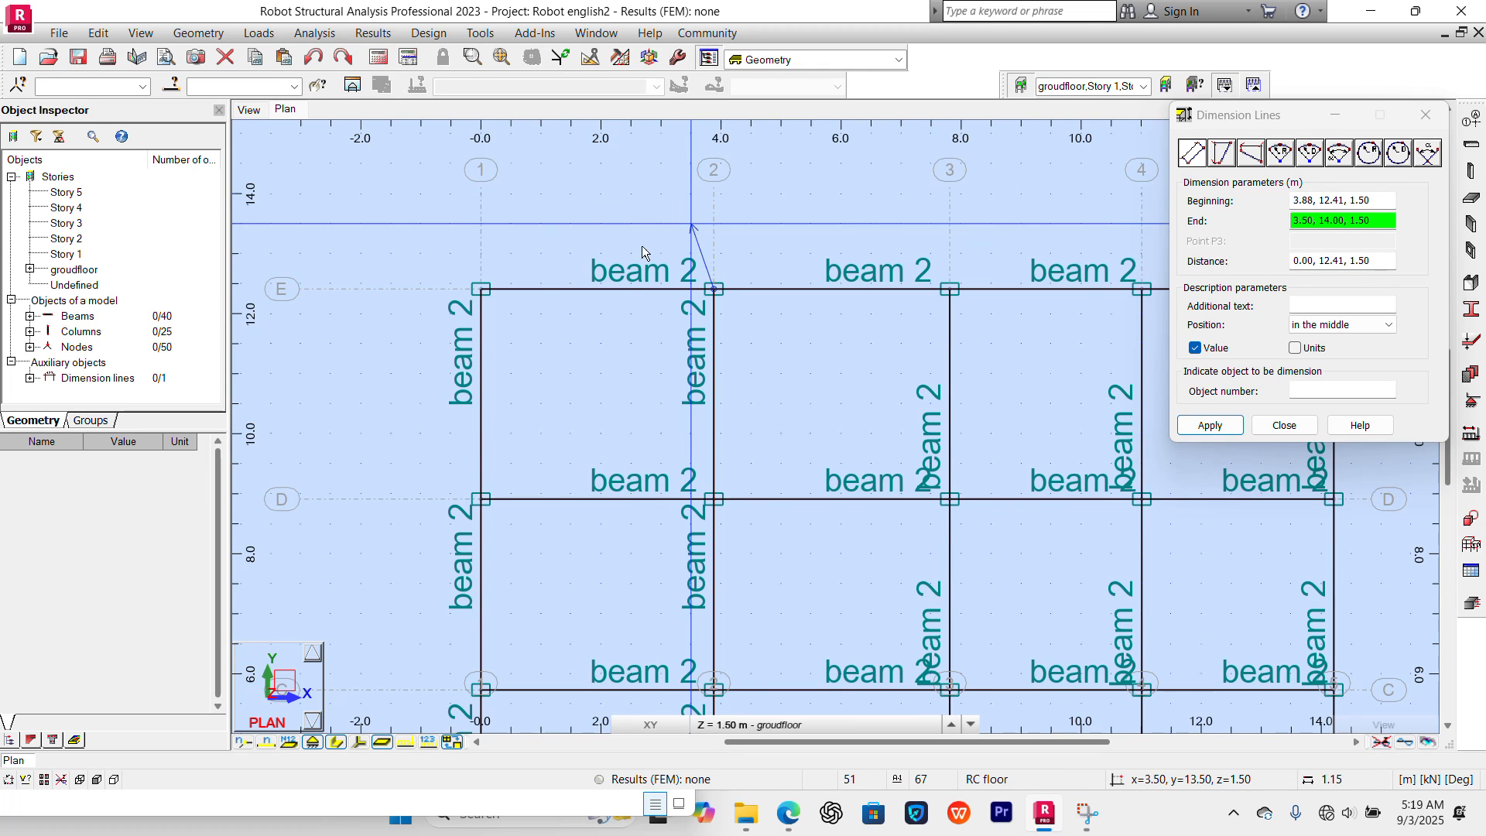
left_click(482, 291)
left_click(518, 220)
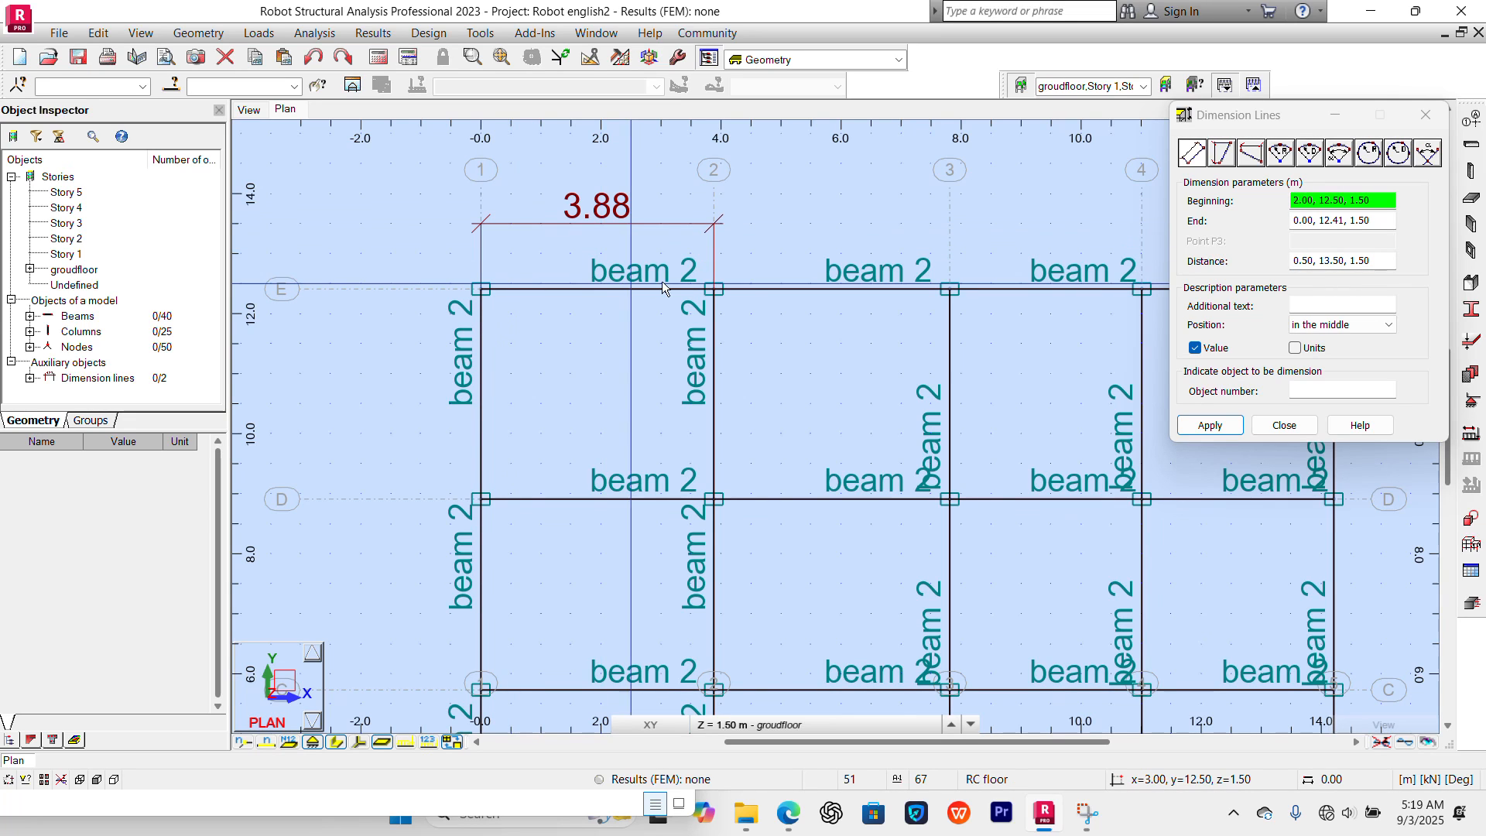
Dimension the bays from axis 2 to 3 and from axis 3 to 4 along axis E, in line with the first dimension
left_click(713, 289)
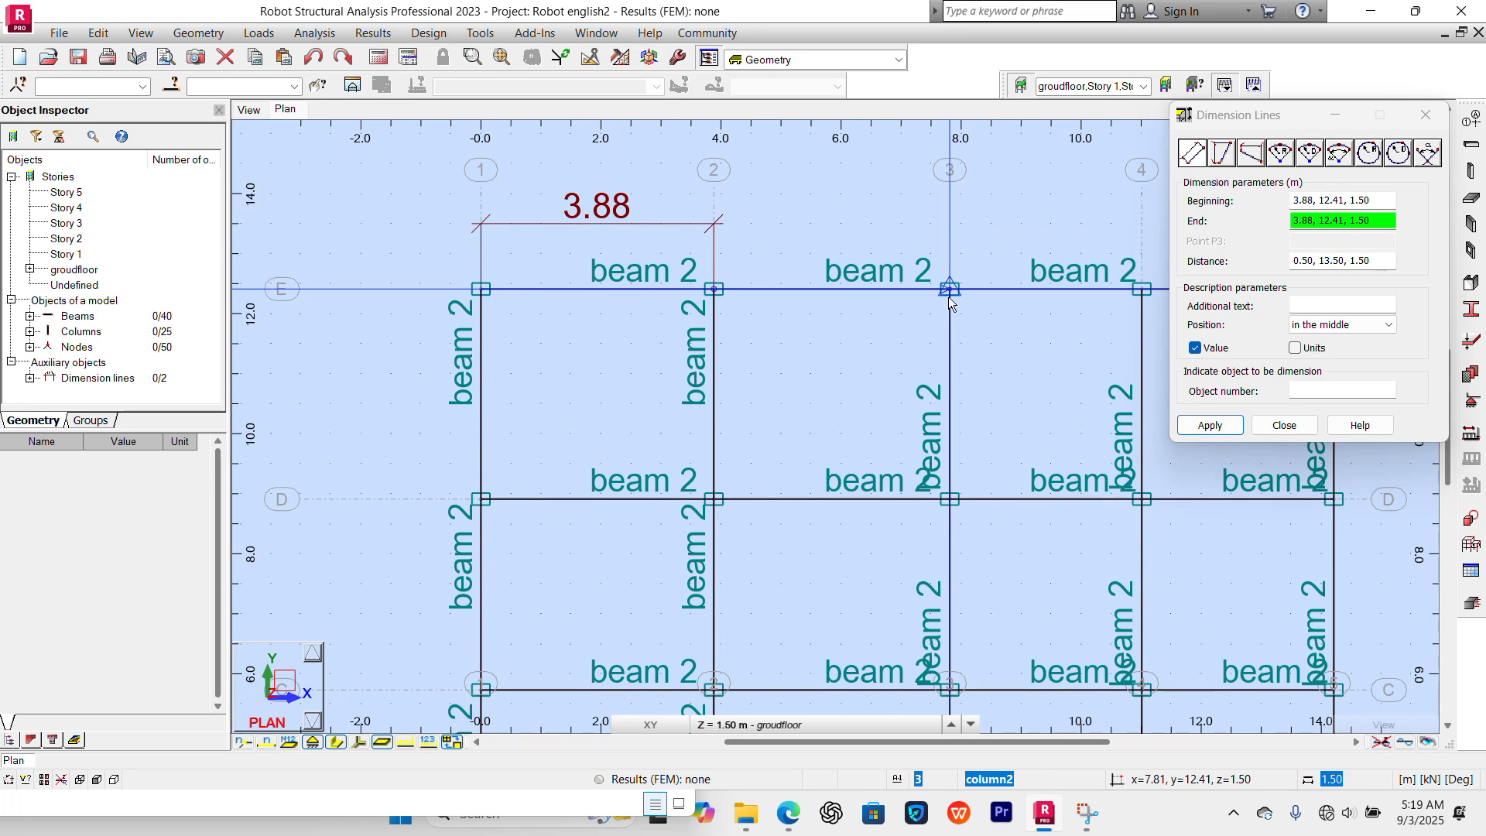
left_click(949, 295)
left_click(945, 226)
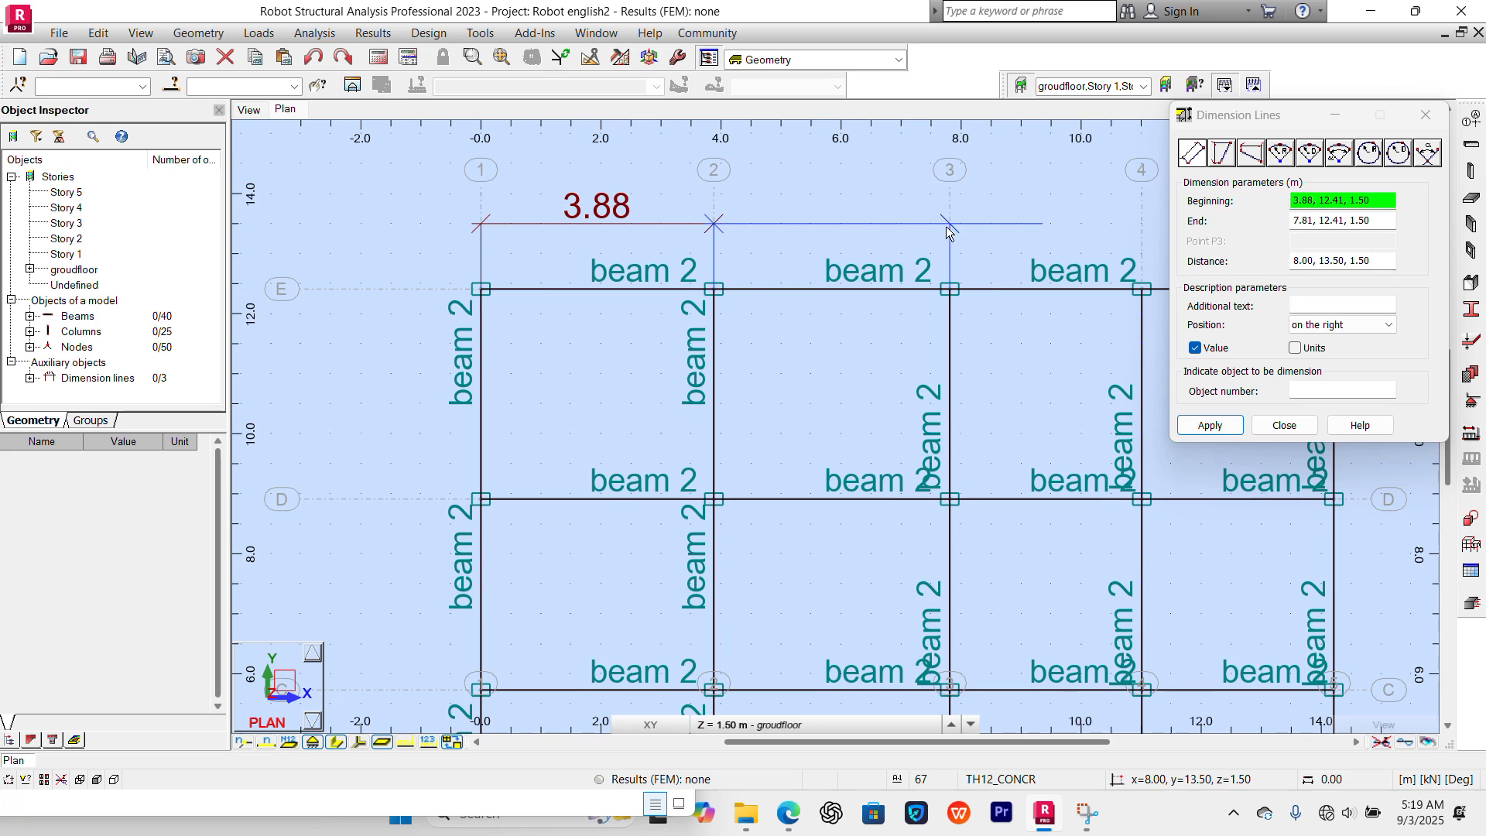
scroll(935, 266, "down", 3)
middle_click_drag(938, 271, 776, 263)
scroll(788, 276, "up", 3)
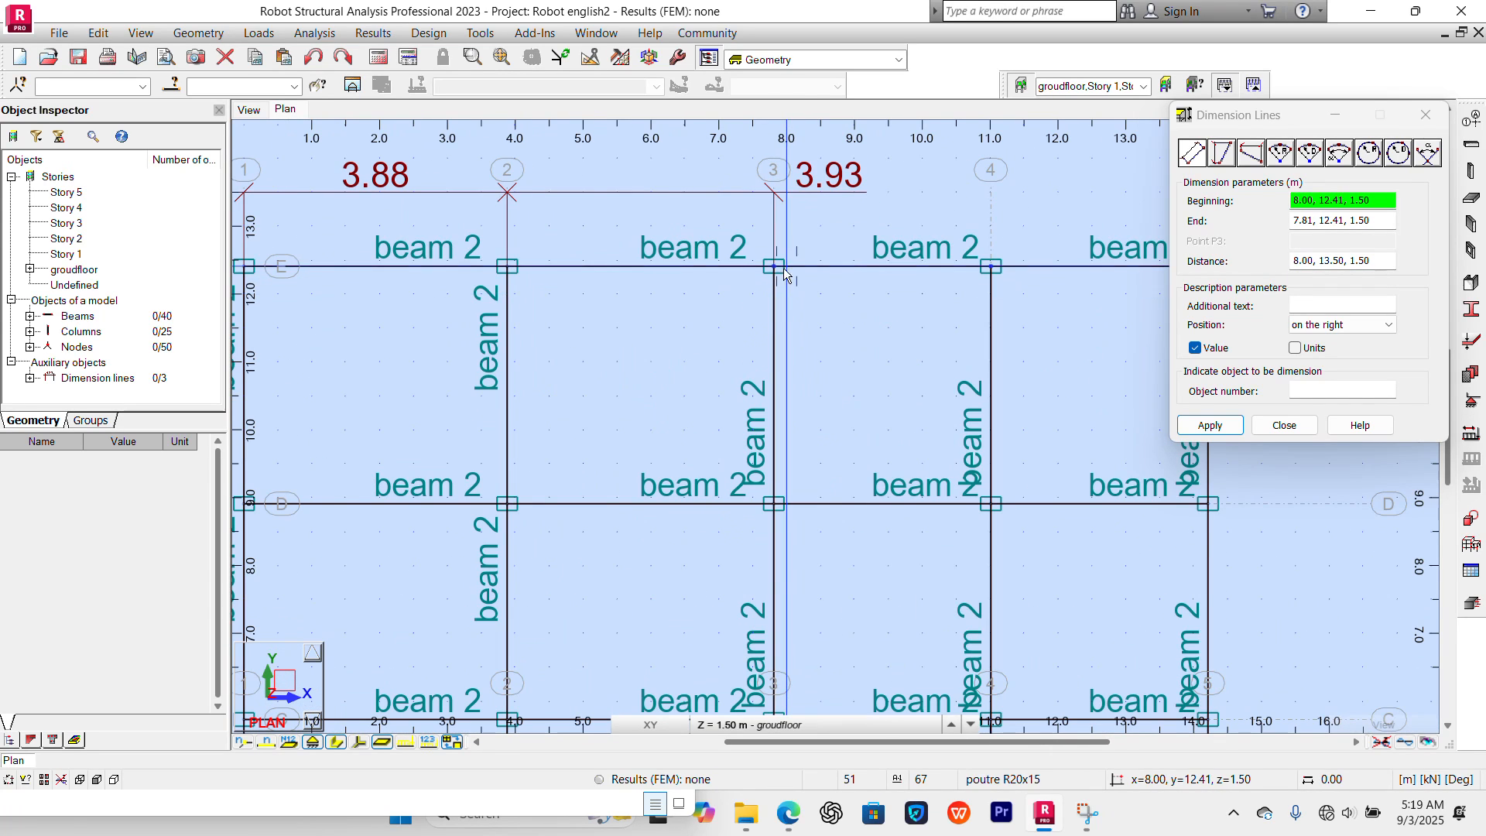
left_click(773, 266)
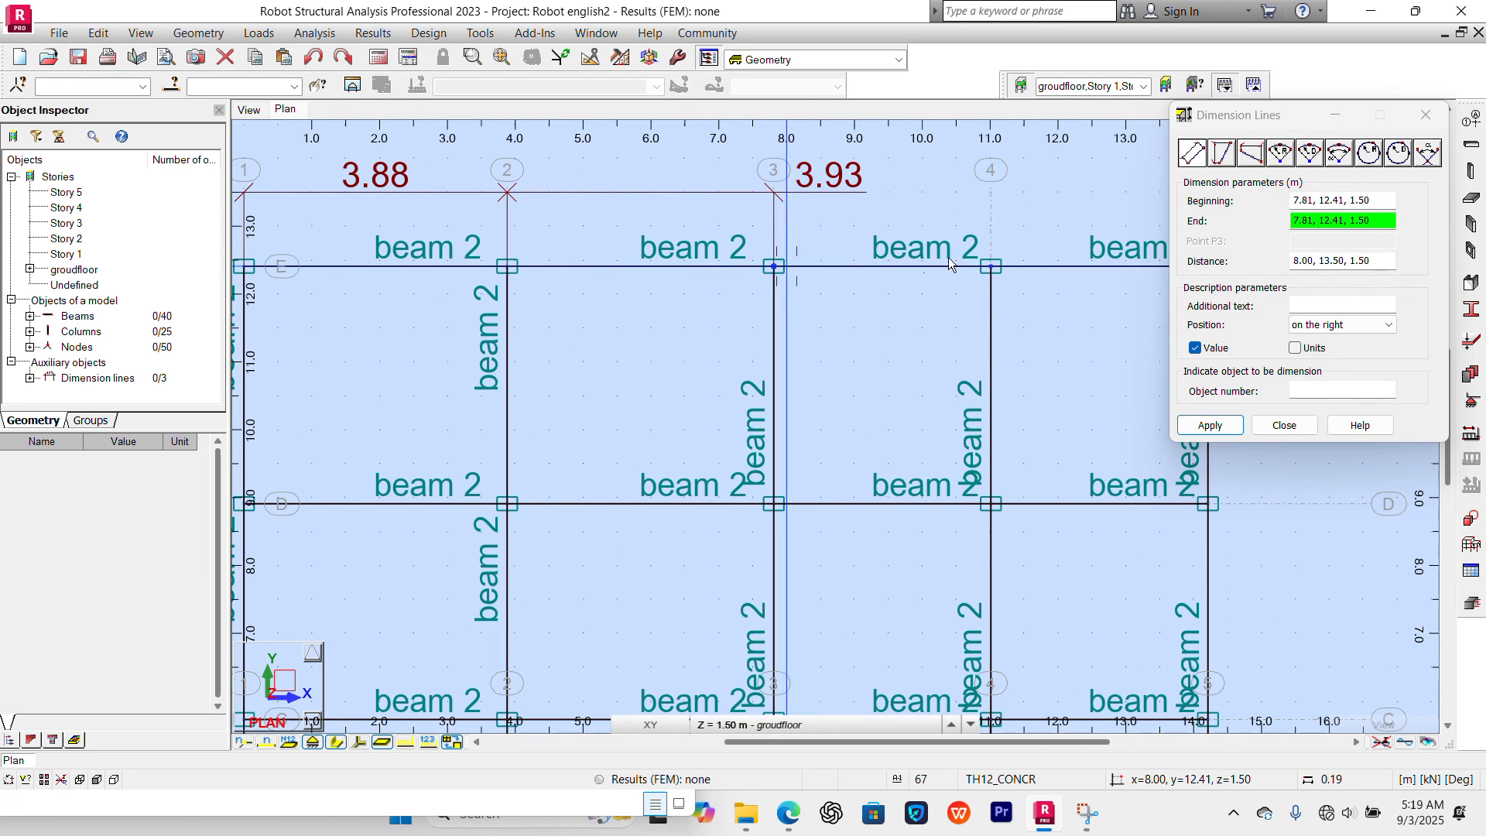
left_click(991, 267)
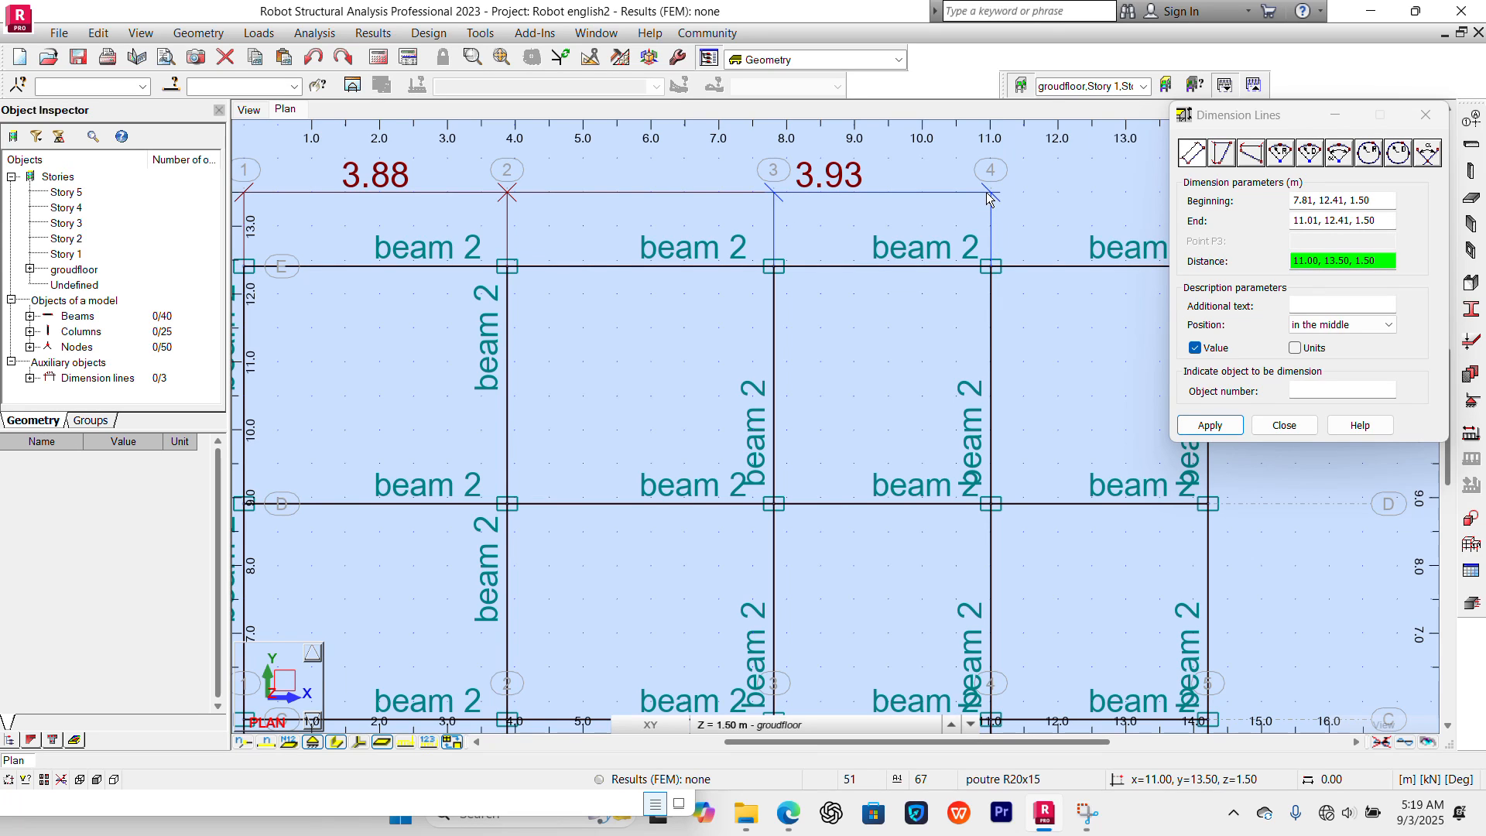
left_click(984, 197)
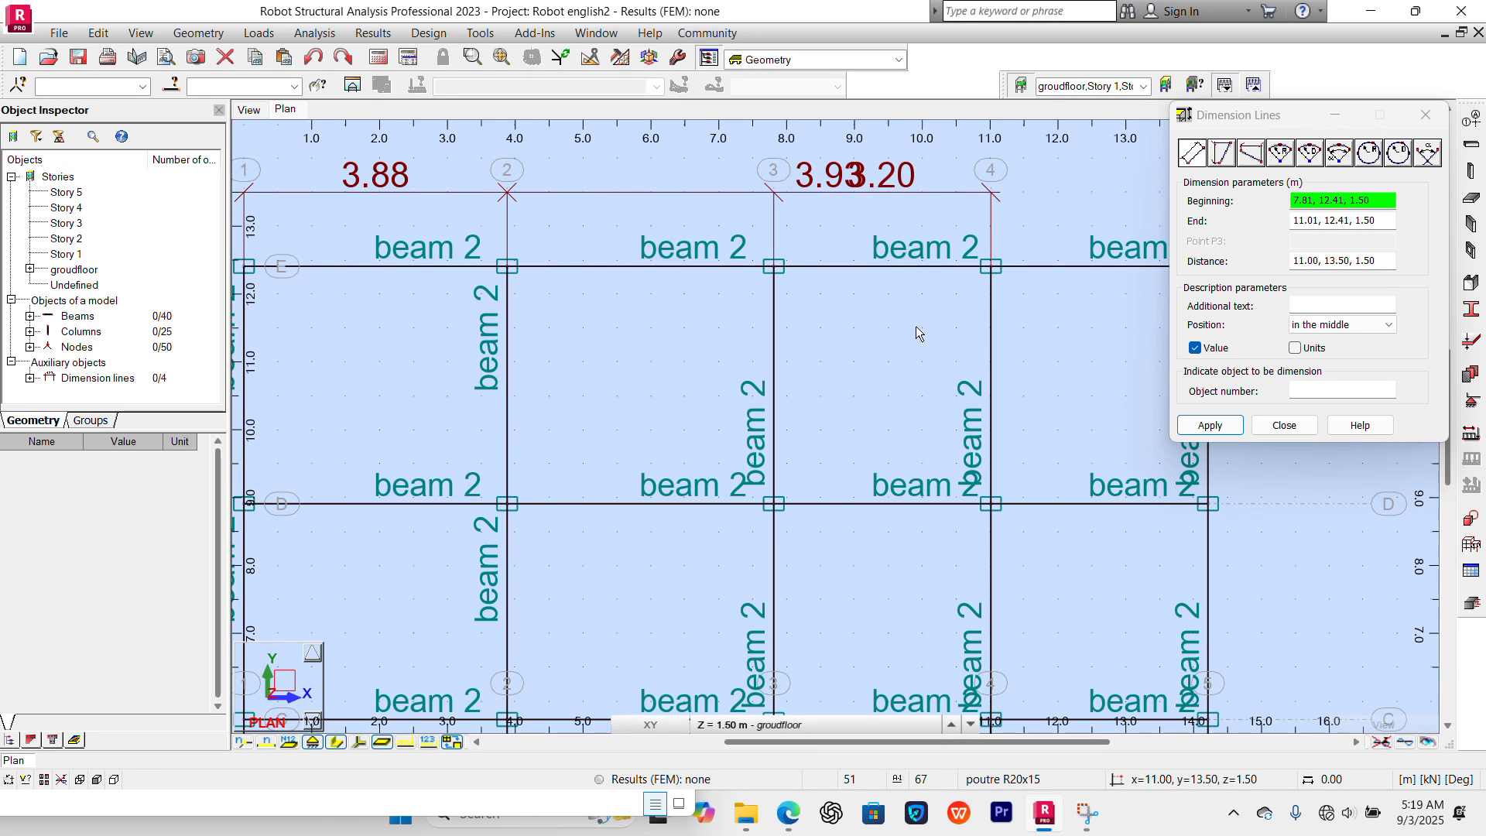
Dimension the bay between axes 4 and 5 along axis E, in line with the neighbouring dimensions
scroll(763, 337, "down", 2)
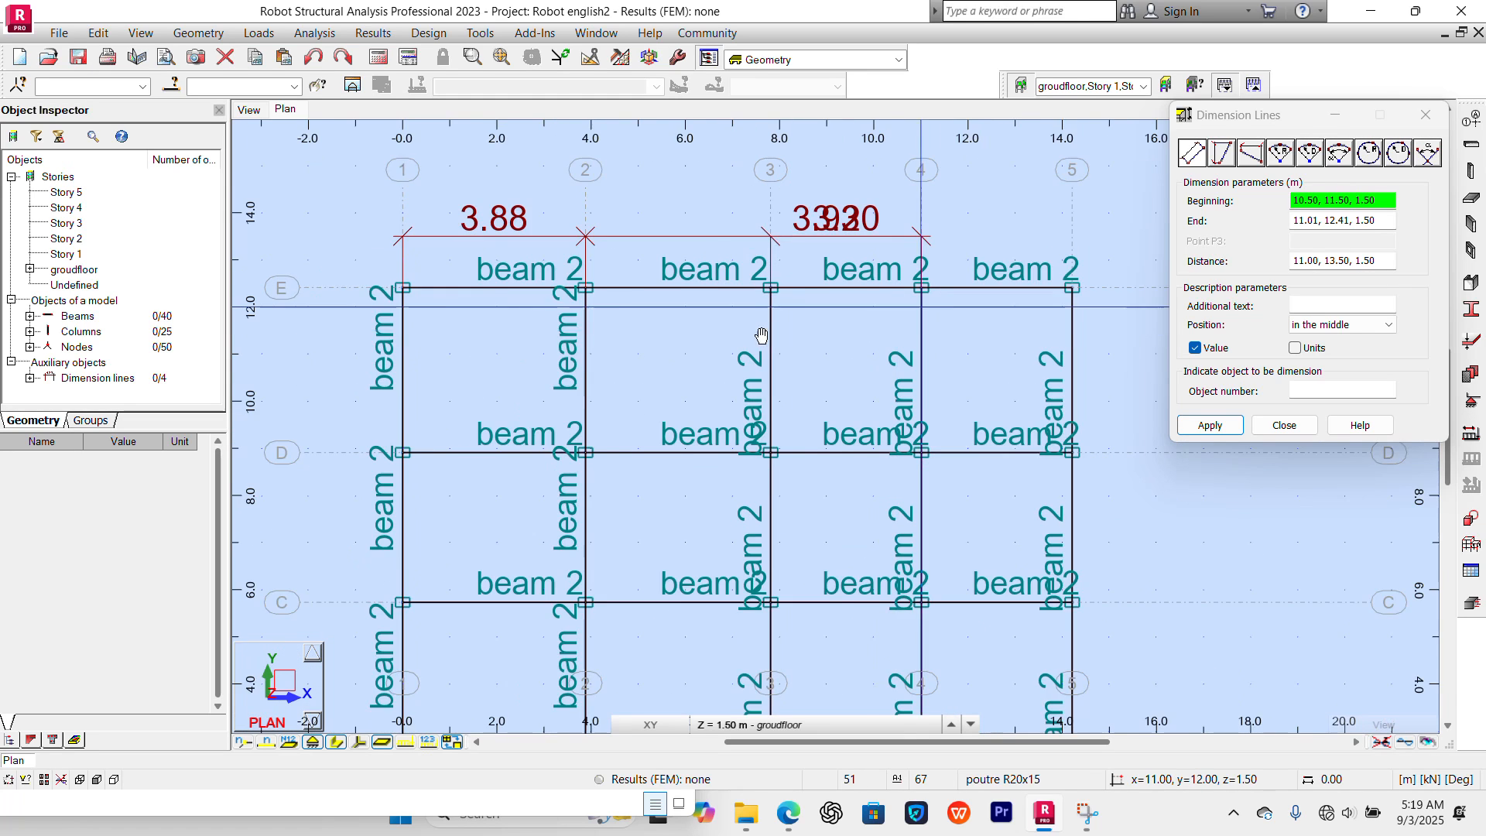
middle_click_drag(760, 334, 616, 340)
scroll(919, 282, "down", 1)
scroll(918, 283, "up", 3)
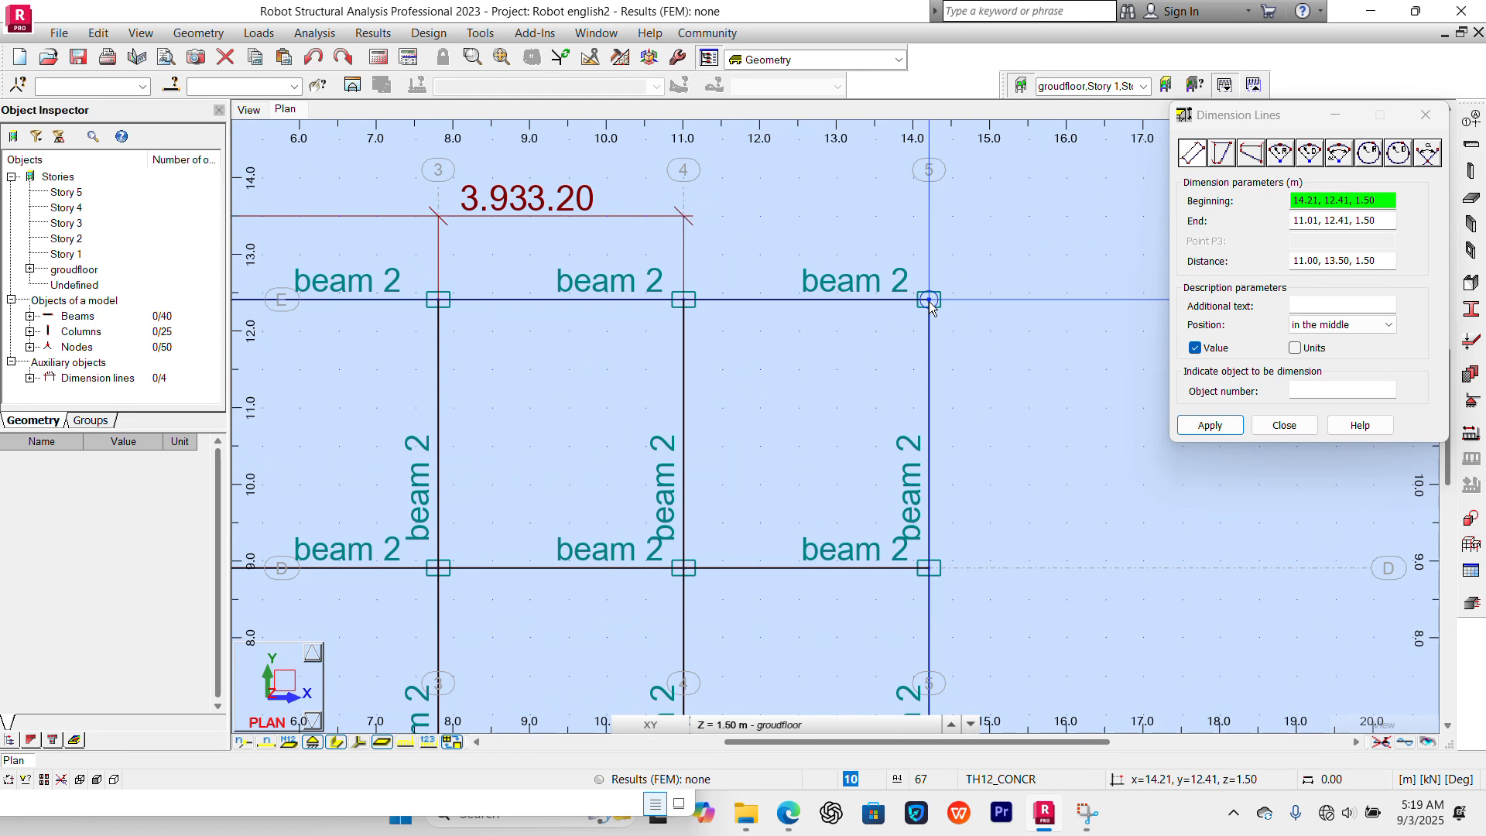
left_click(929, 301)
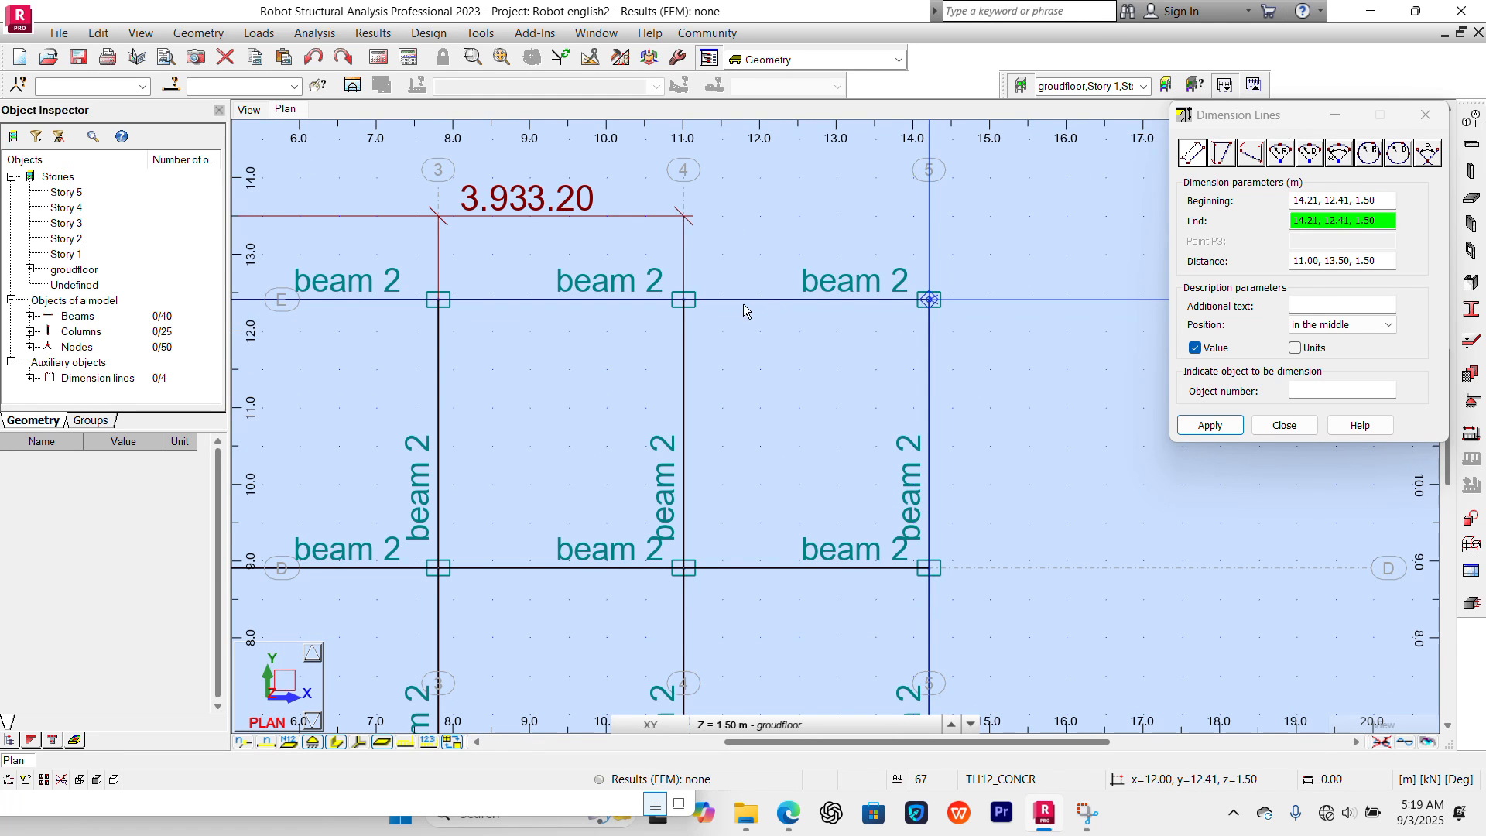
left_click(683, 300)
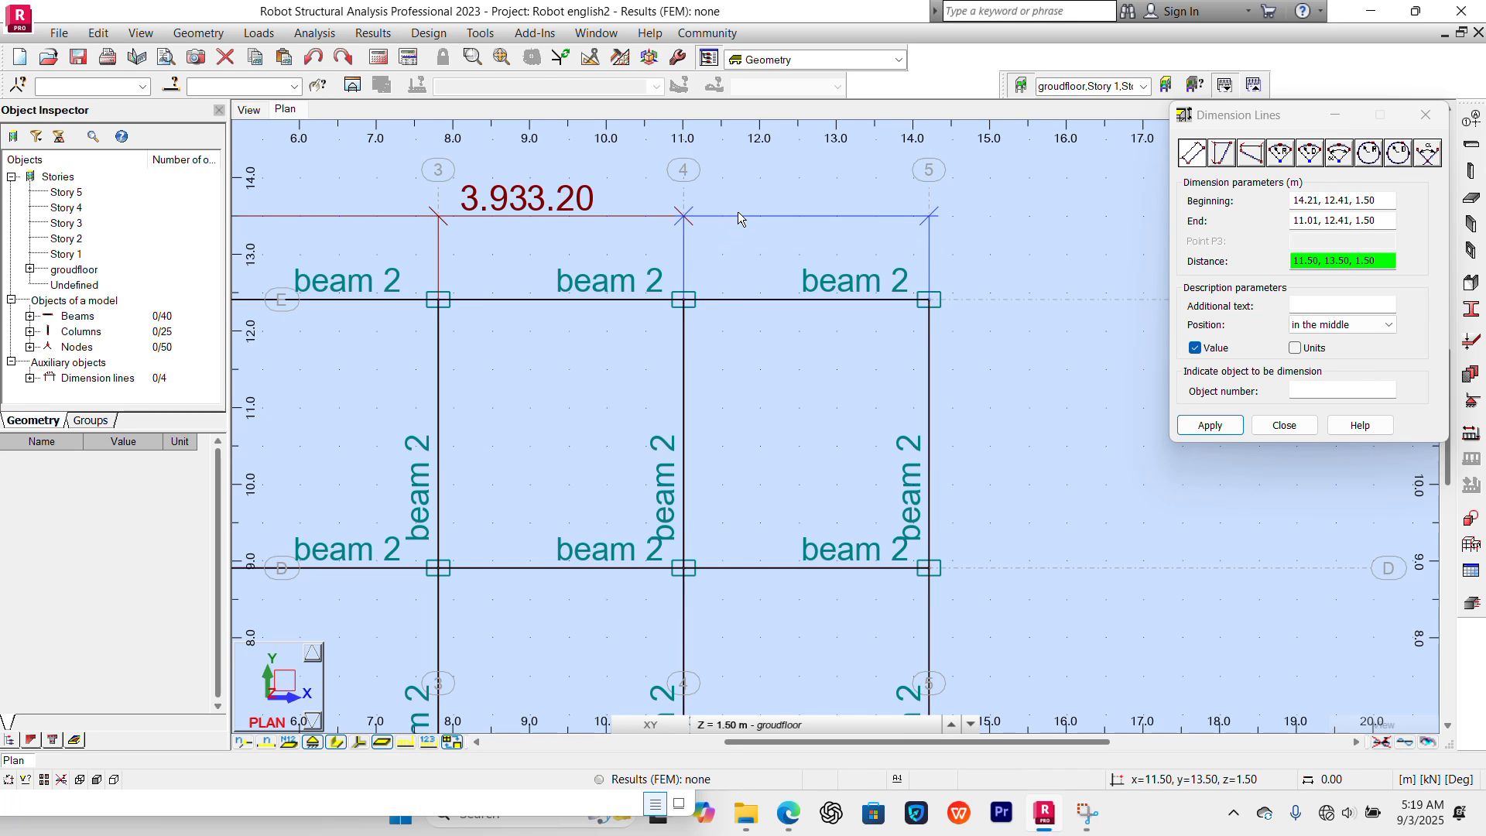
left_click(737, 212)
Dimension the bay between axes E and D along axis 1, placing the line about 1 m outside the building edge
scroll(551, 369, "down", 3)
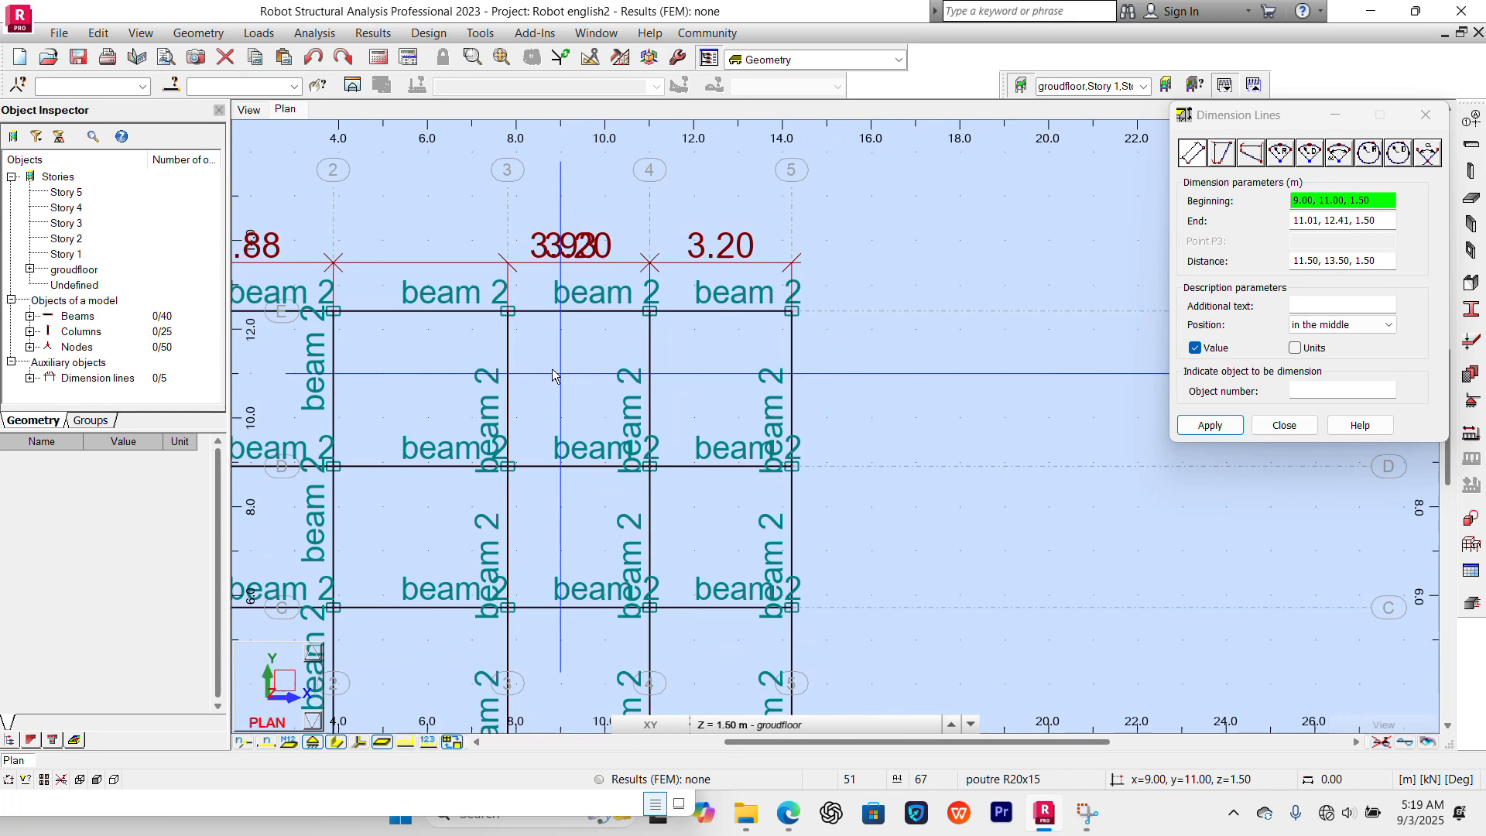
scroll(555, 368, "down", 2)
scroll(500, 279, "up", 4)
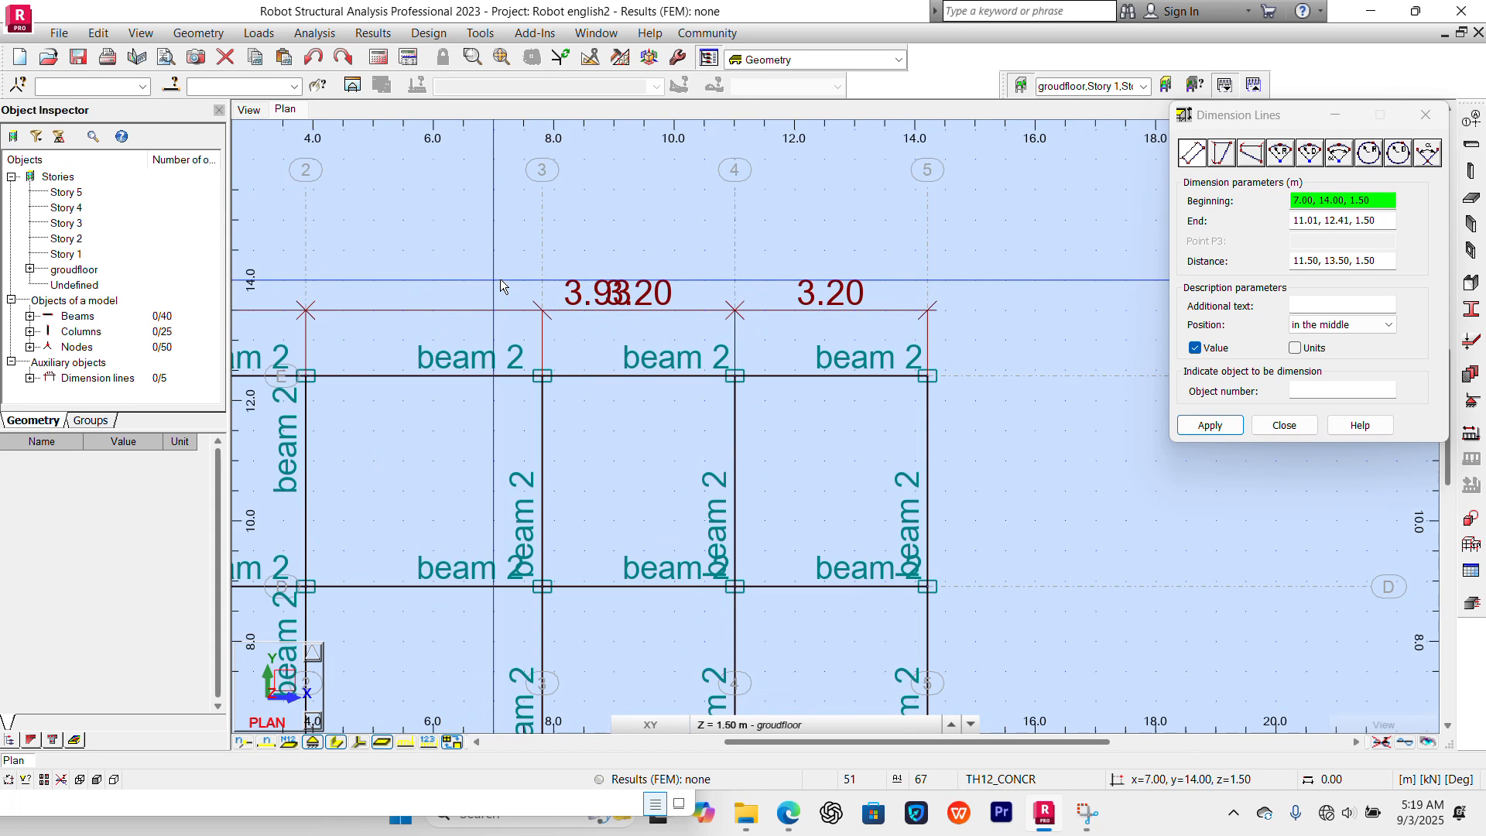
scroll(500, 278, "up", 2)
scroll(499, 274, "down", 2)
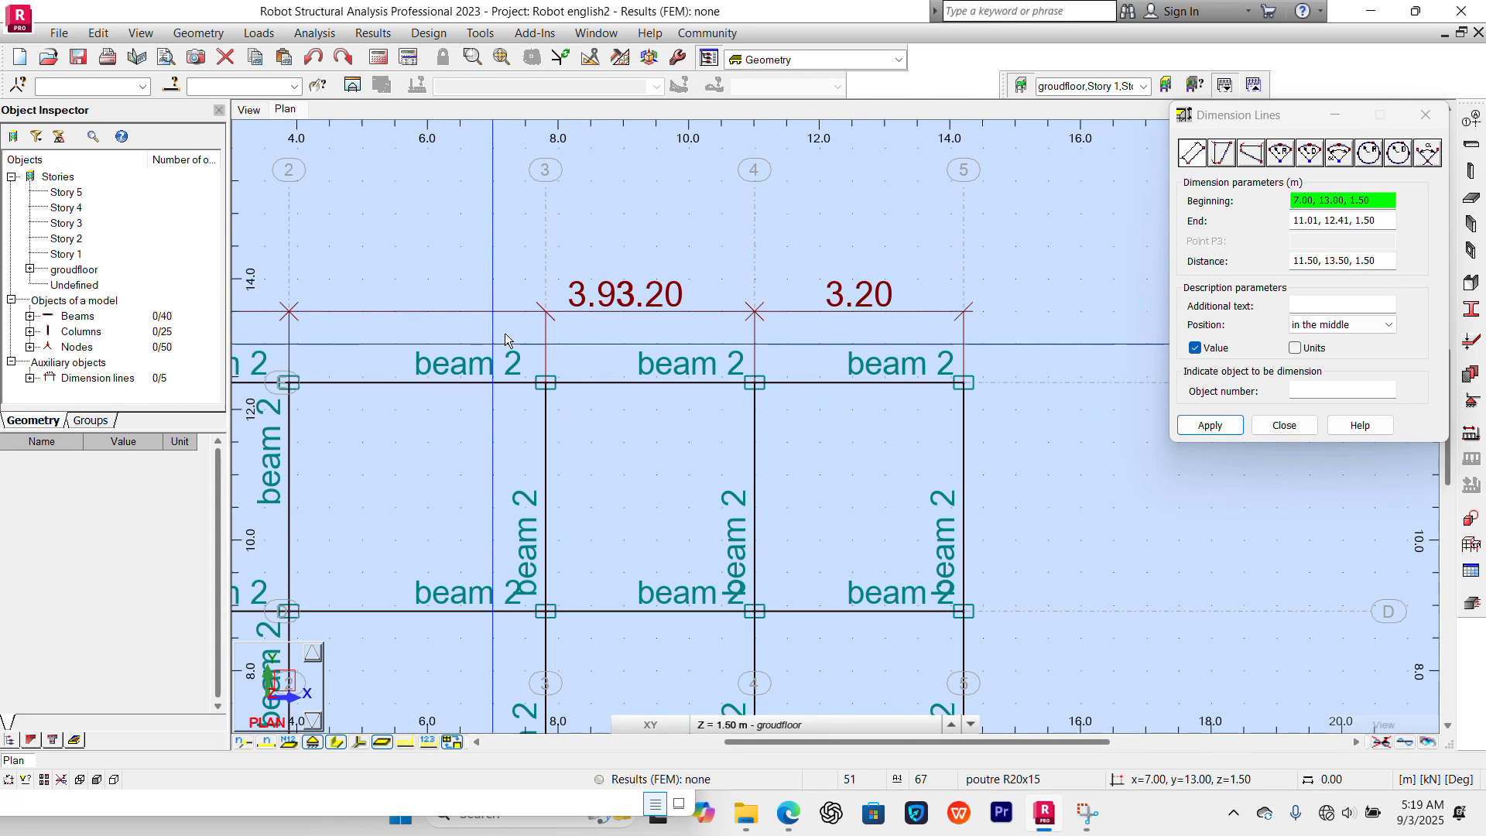
scroll(505, 332, "down", 3)
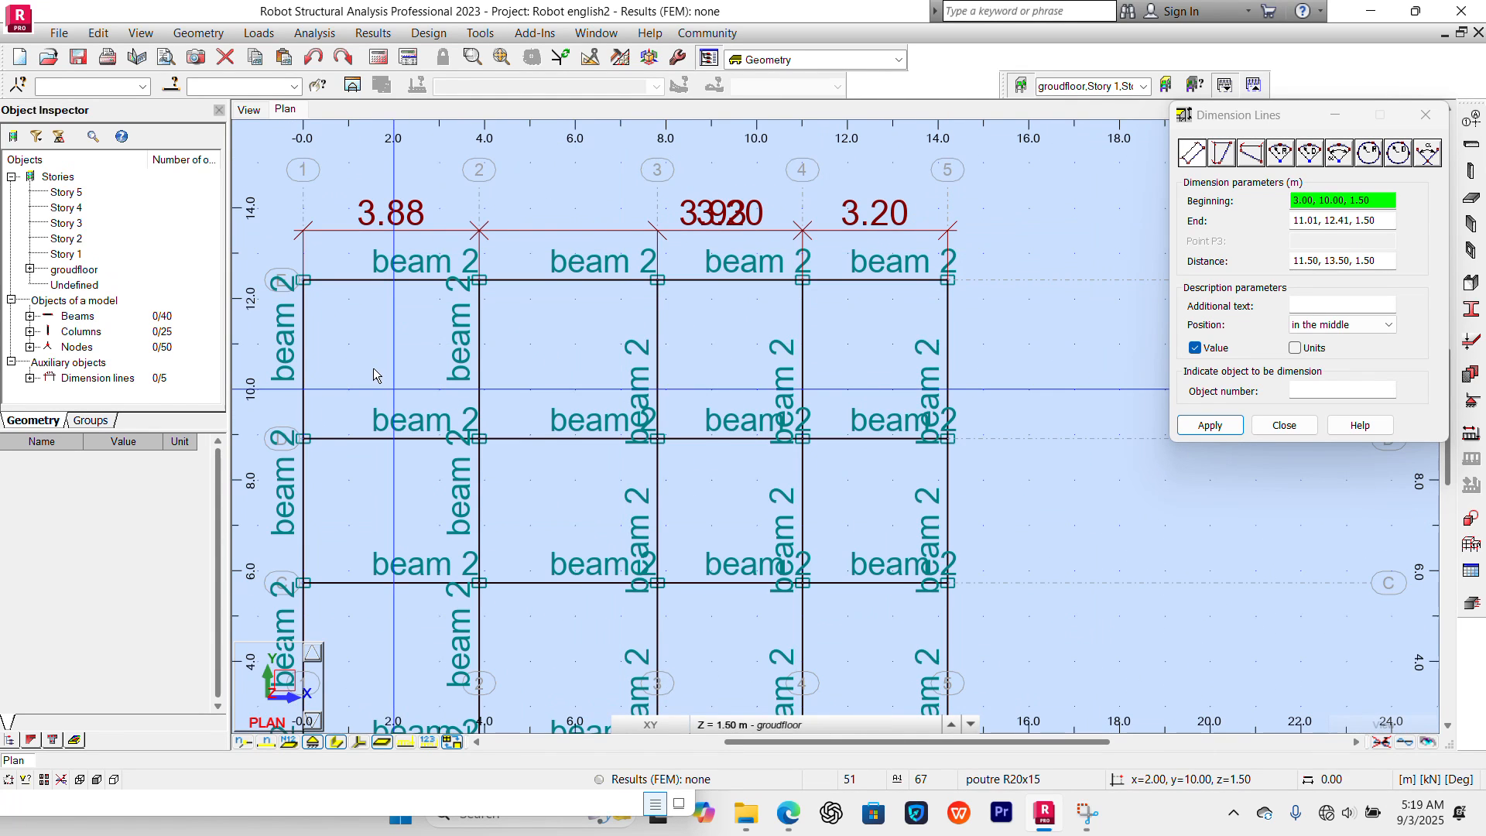
middle_click_drag(394, 346, 497, 263)
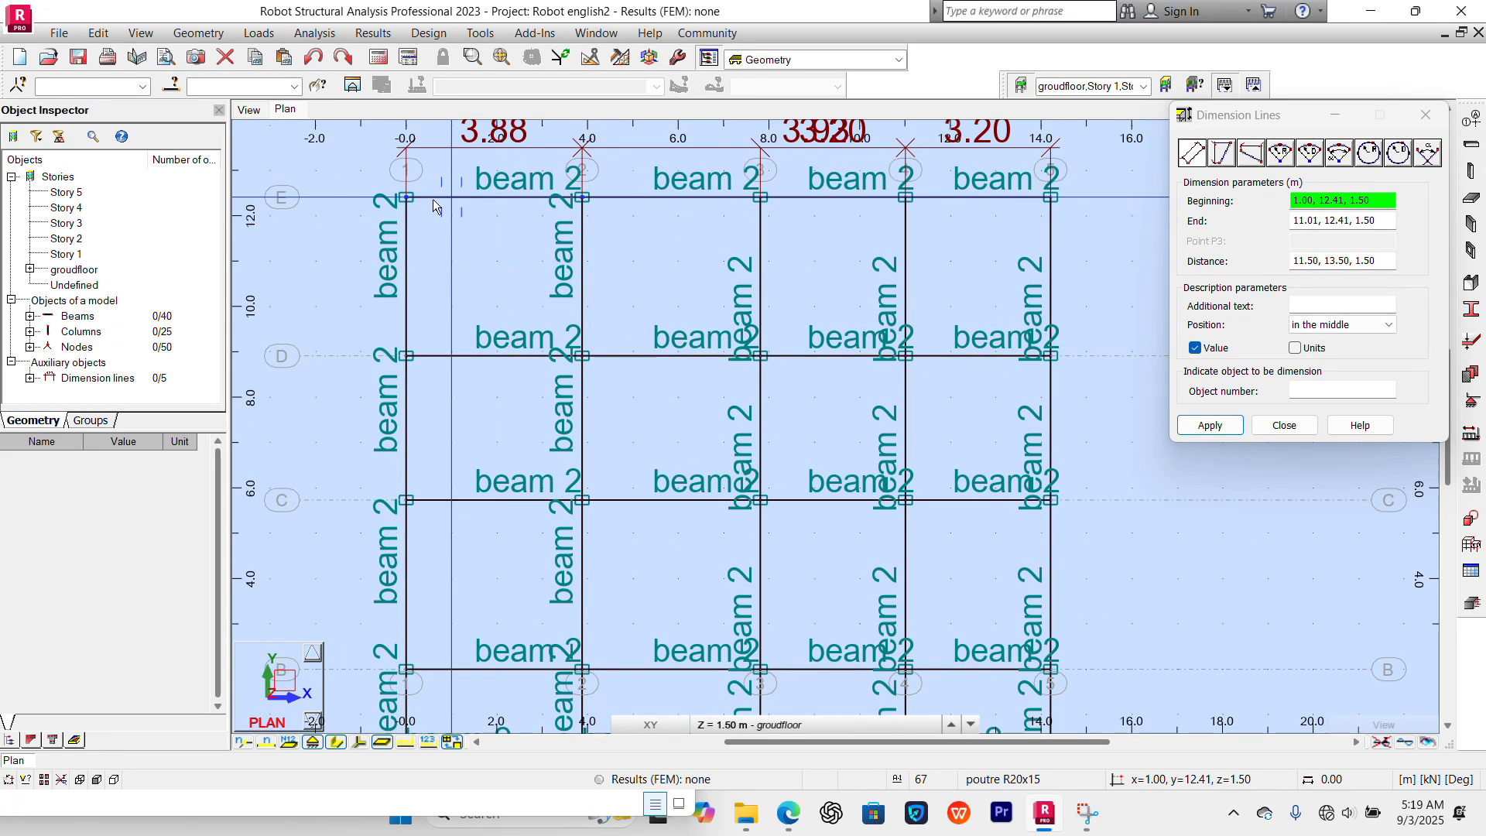
left_click(407, 197)
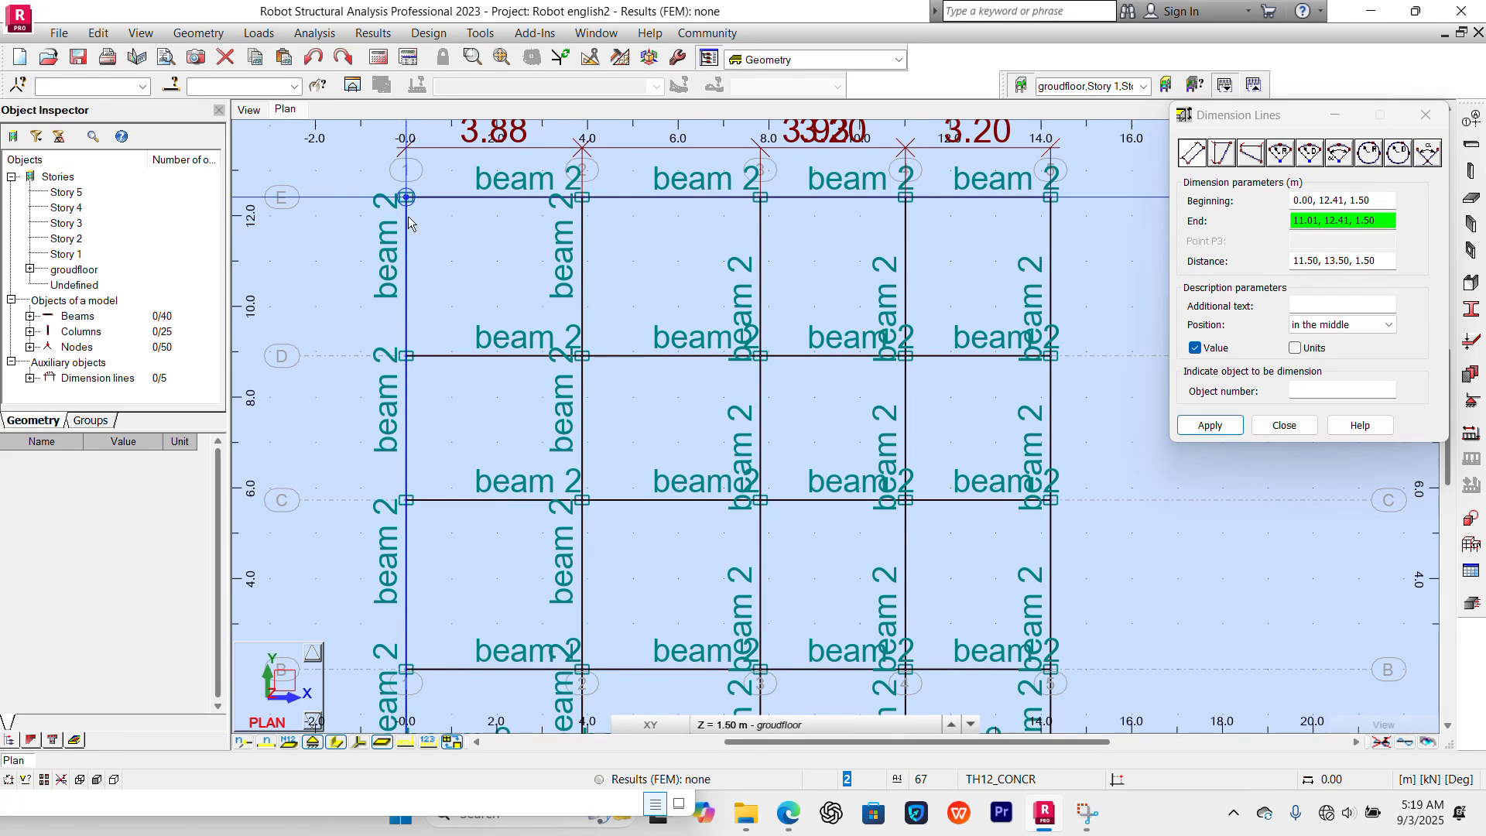
left_click(406, 355)
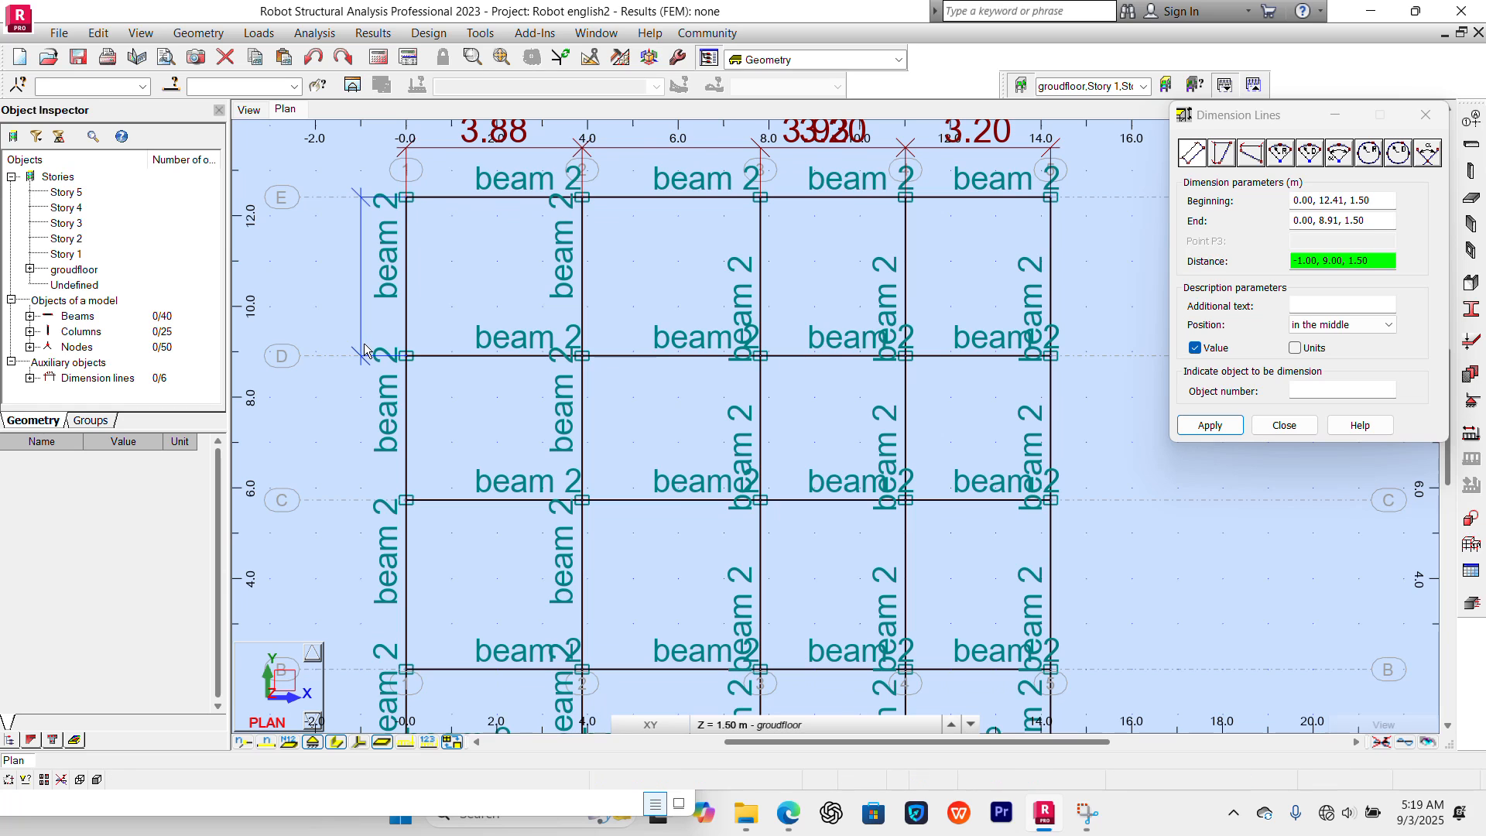
left_click(406, 357)
Dimension the bays from axis D to C and from axis C to B along axis 1, about 1 m outside the edge
left_click(406, 357)
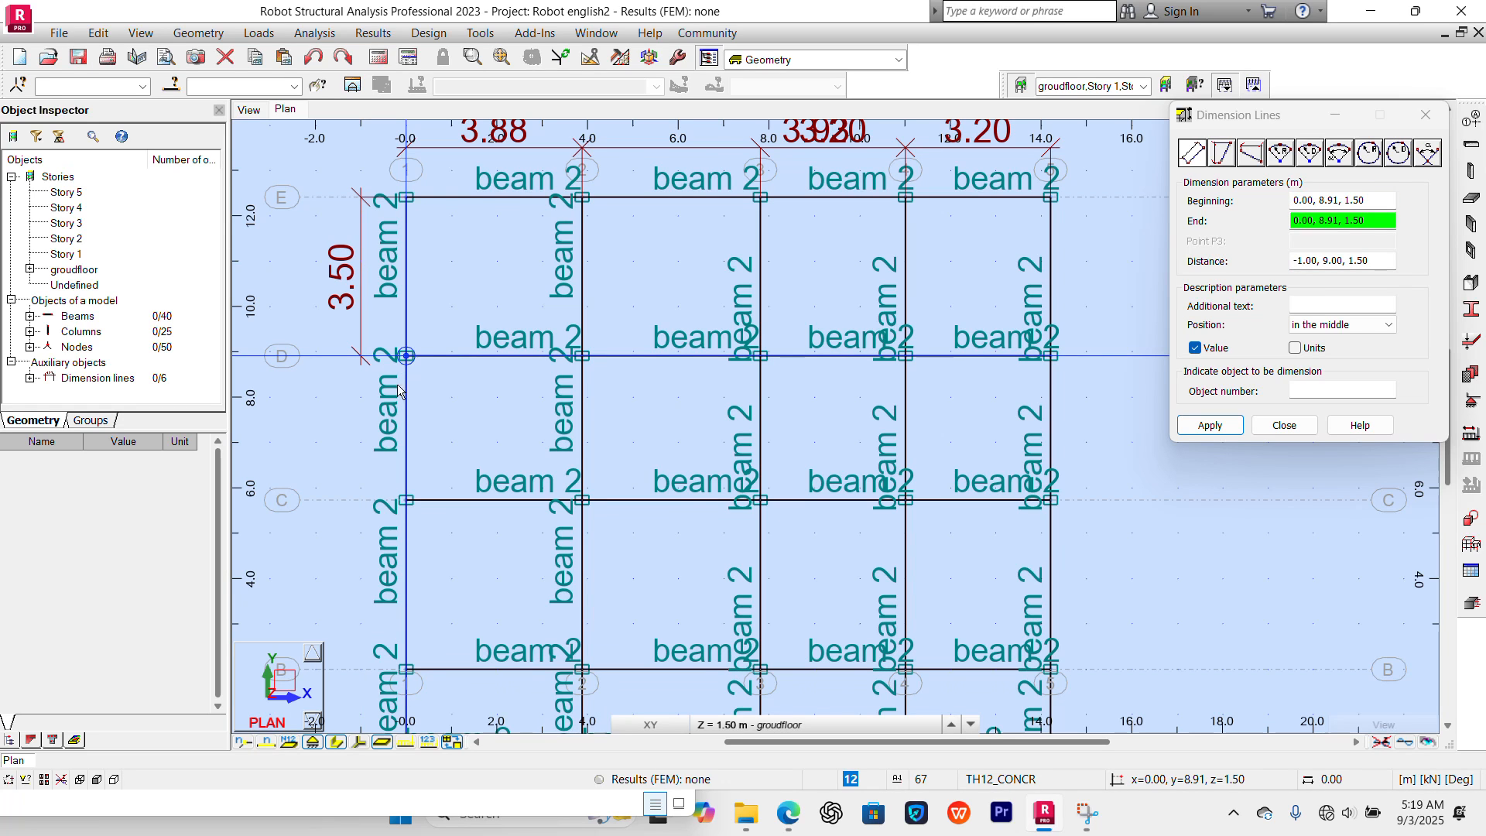
left_click(406, 500)
left_click(365, 495)
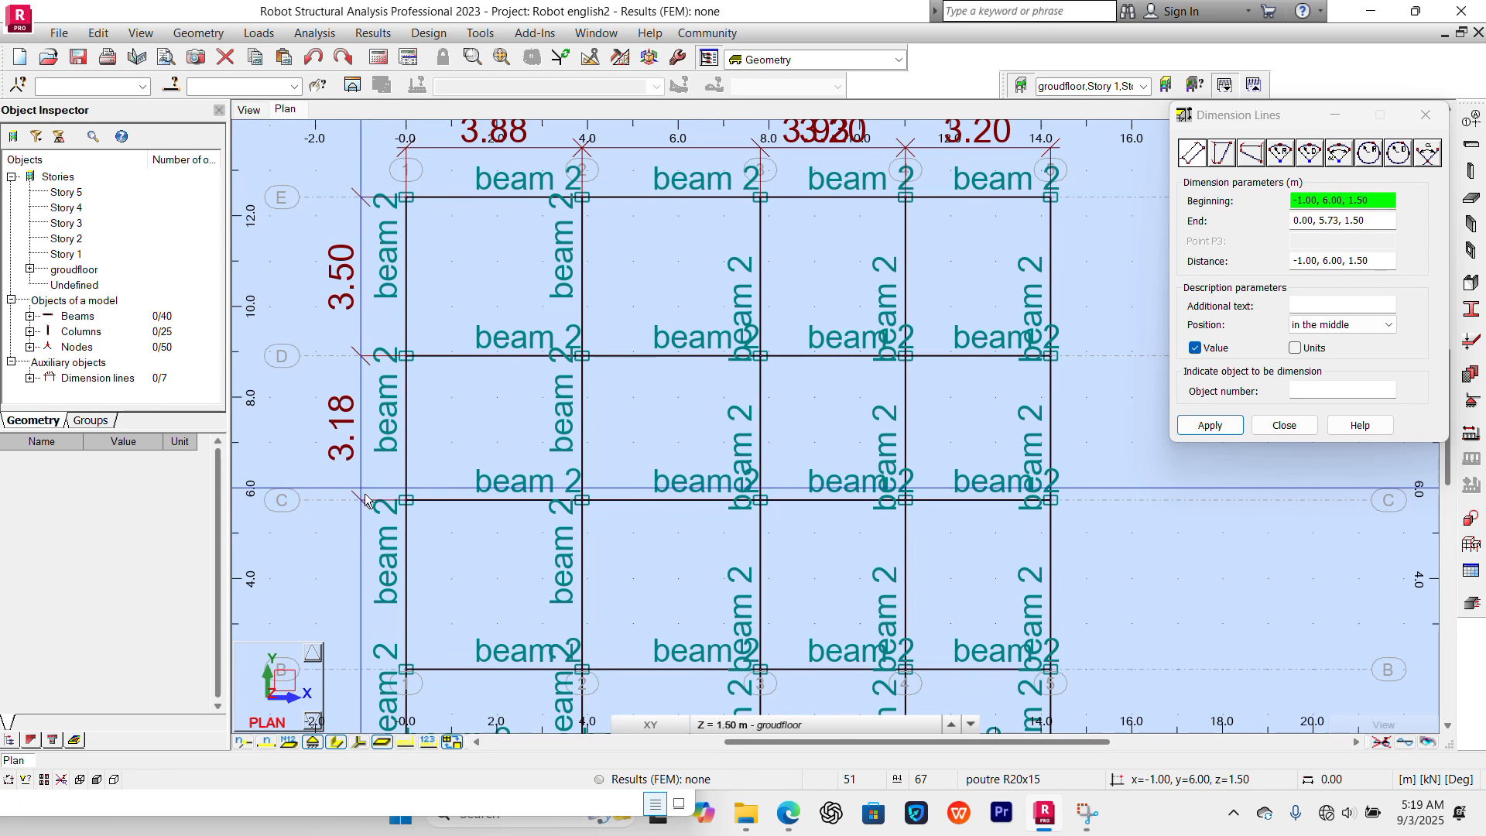
scroll(371, 495, "down", 1)
middle_click_drag(364, 567, 398, 433)
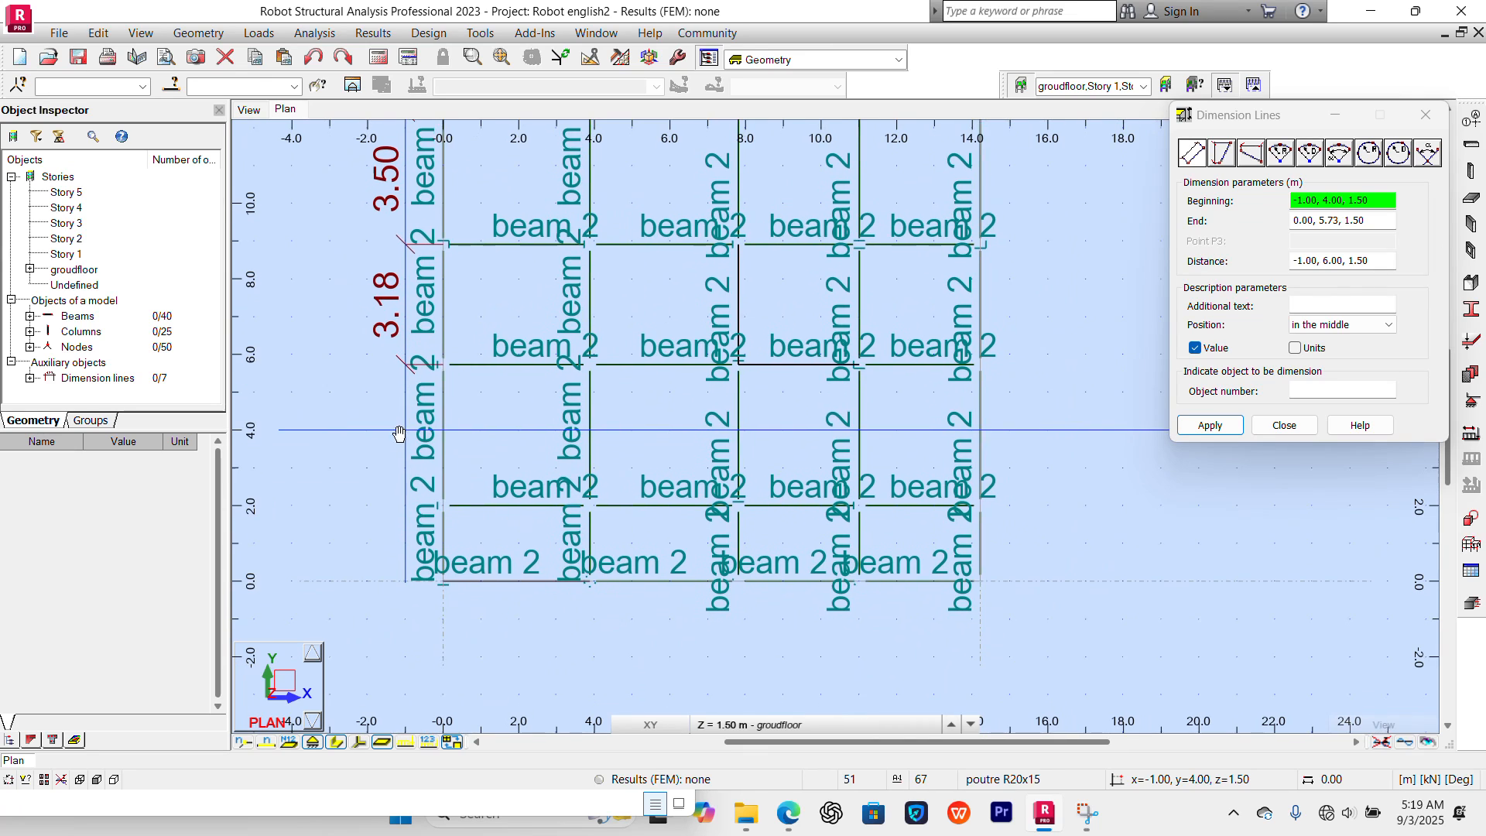
left_click(442, 364)
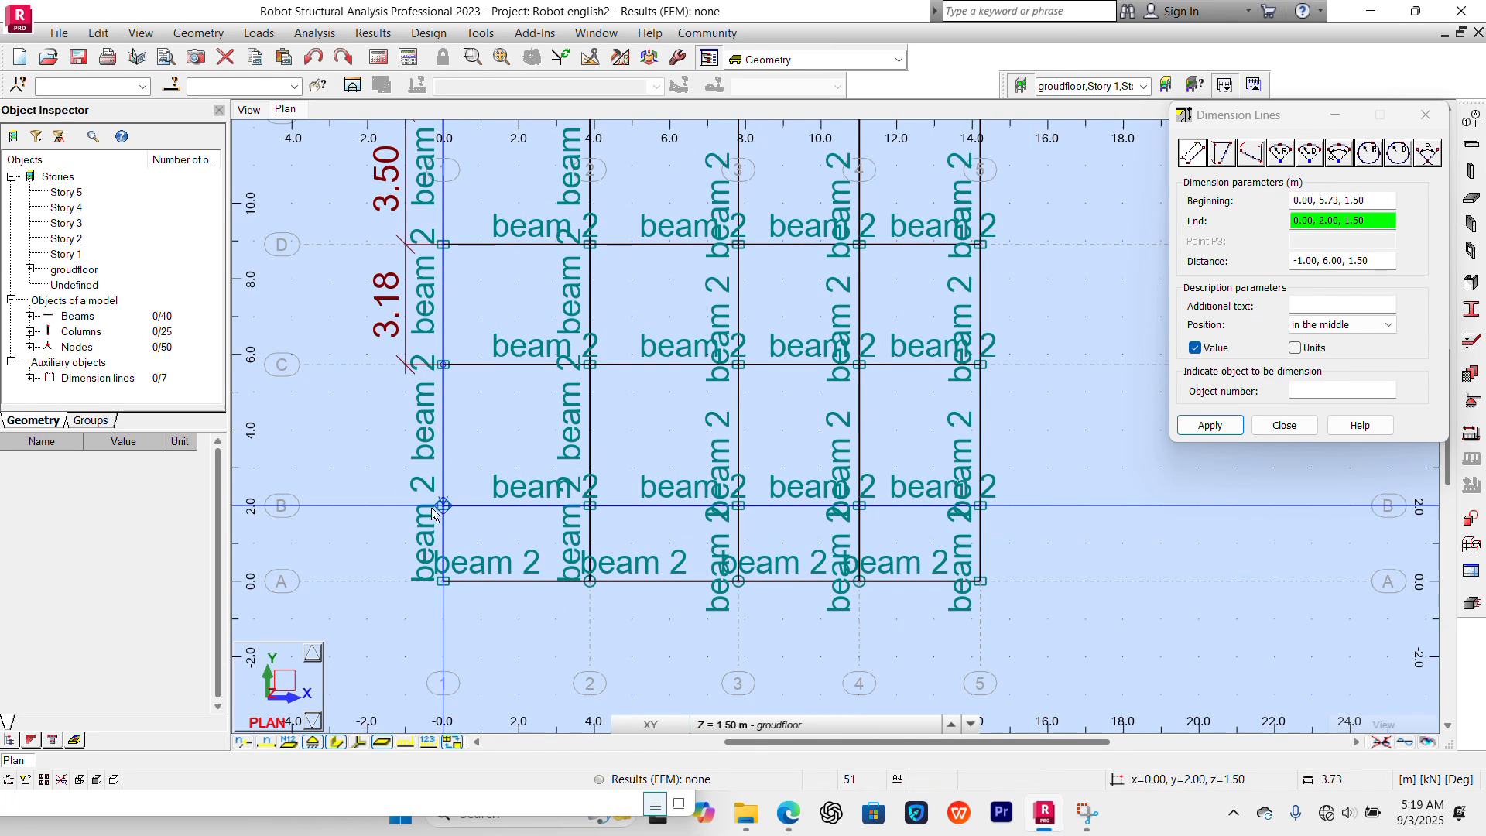
left_click(427, 503)
left_click(414, 503)
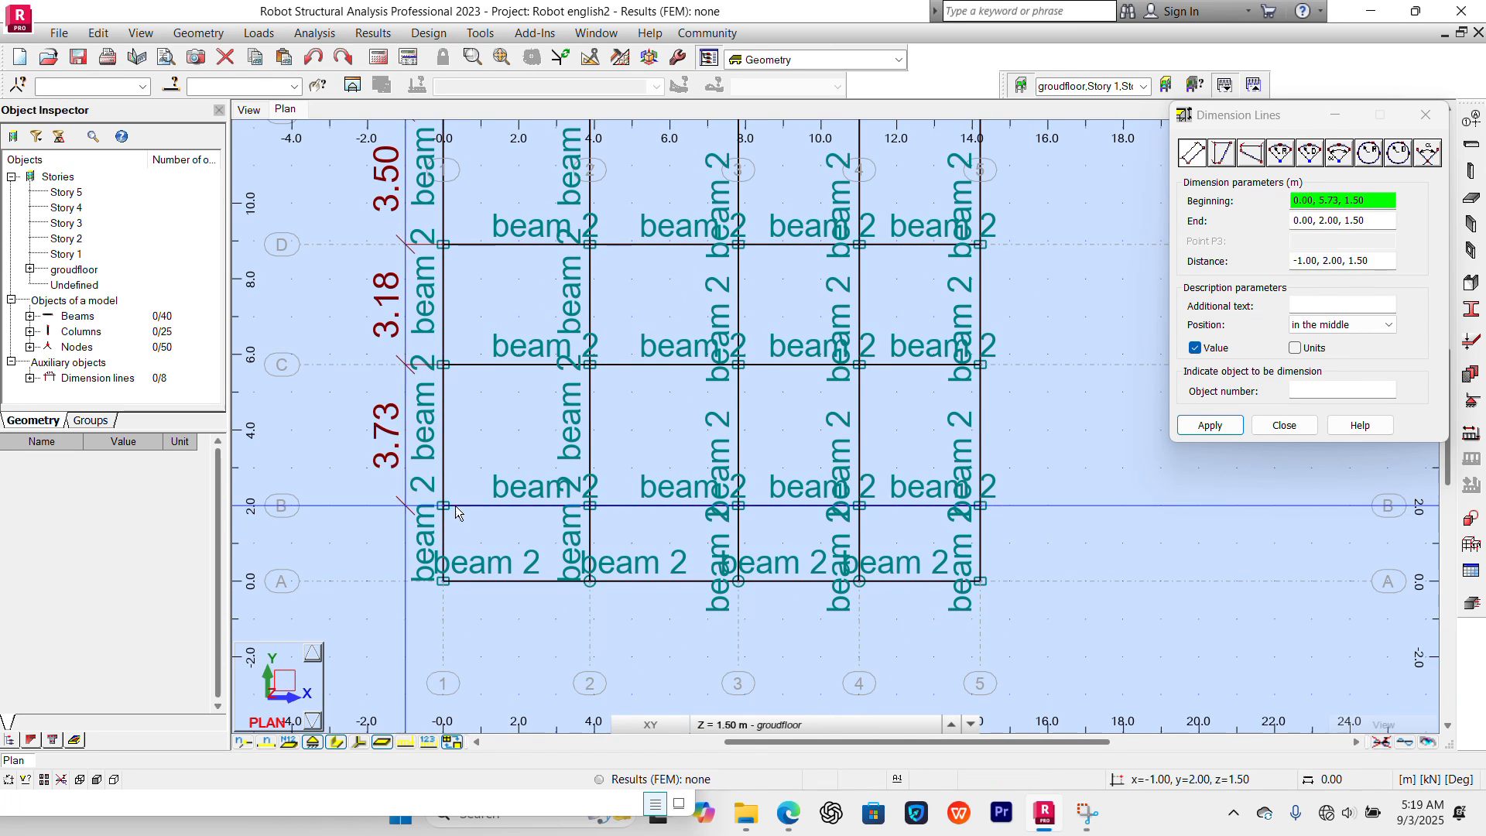
Dimension the bay between axes B and A along axis 1, about 1 m outside the edge, and finish dimensioning
left_click(445, 507)
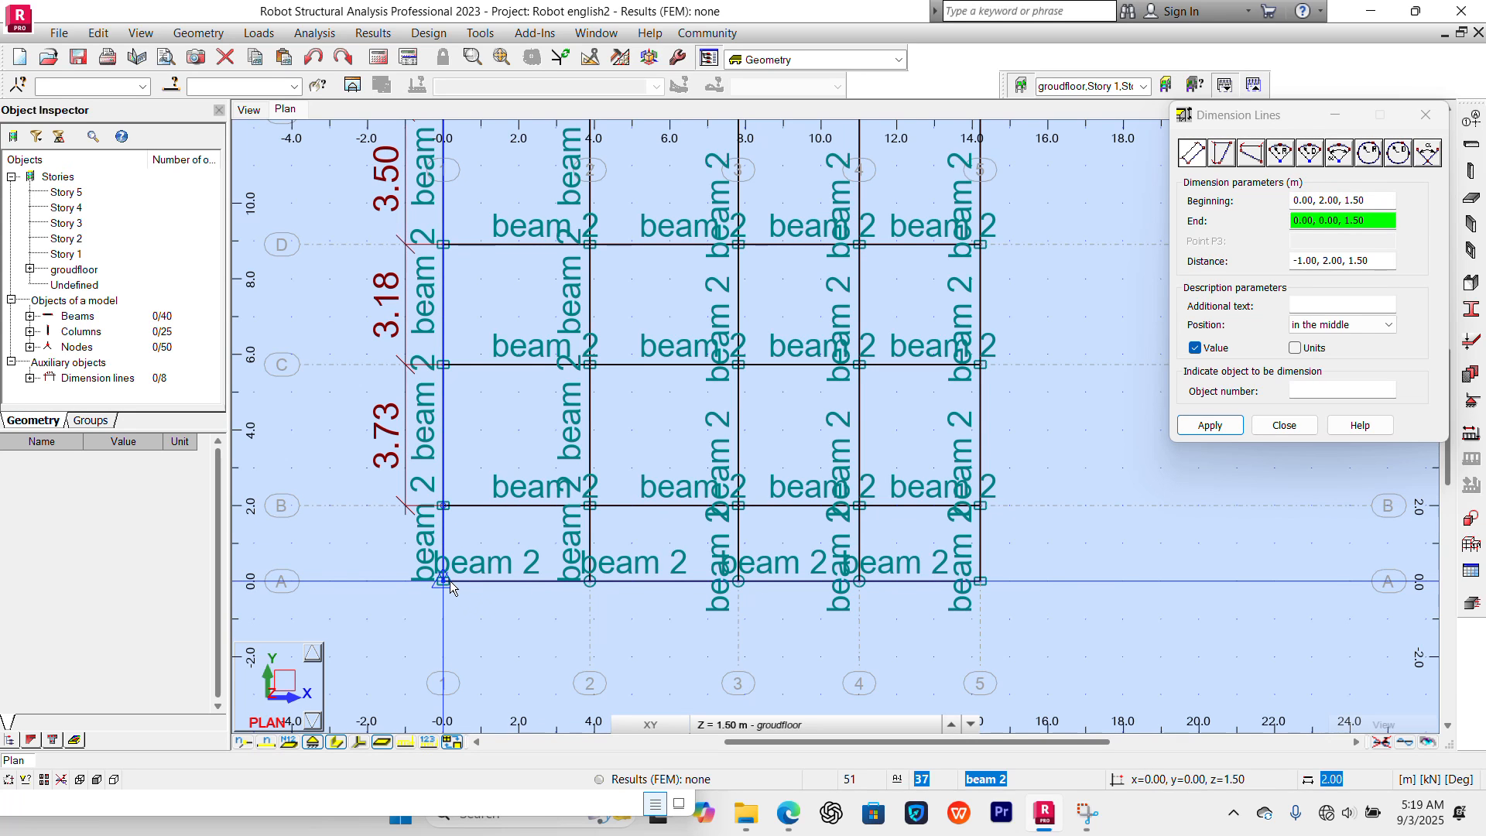
left_click(435, 584)
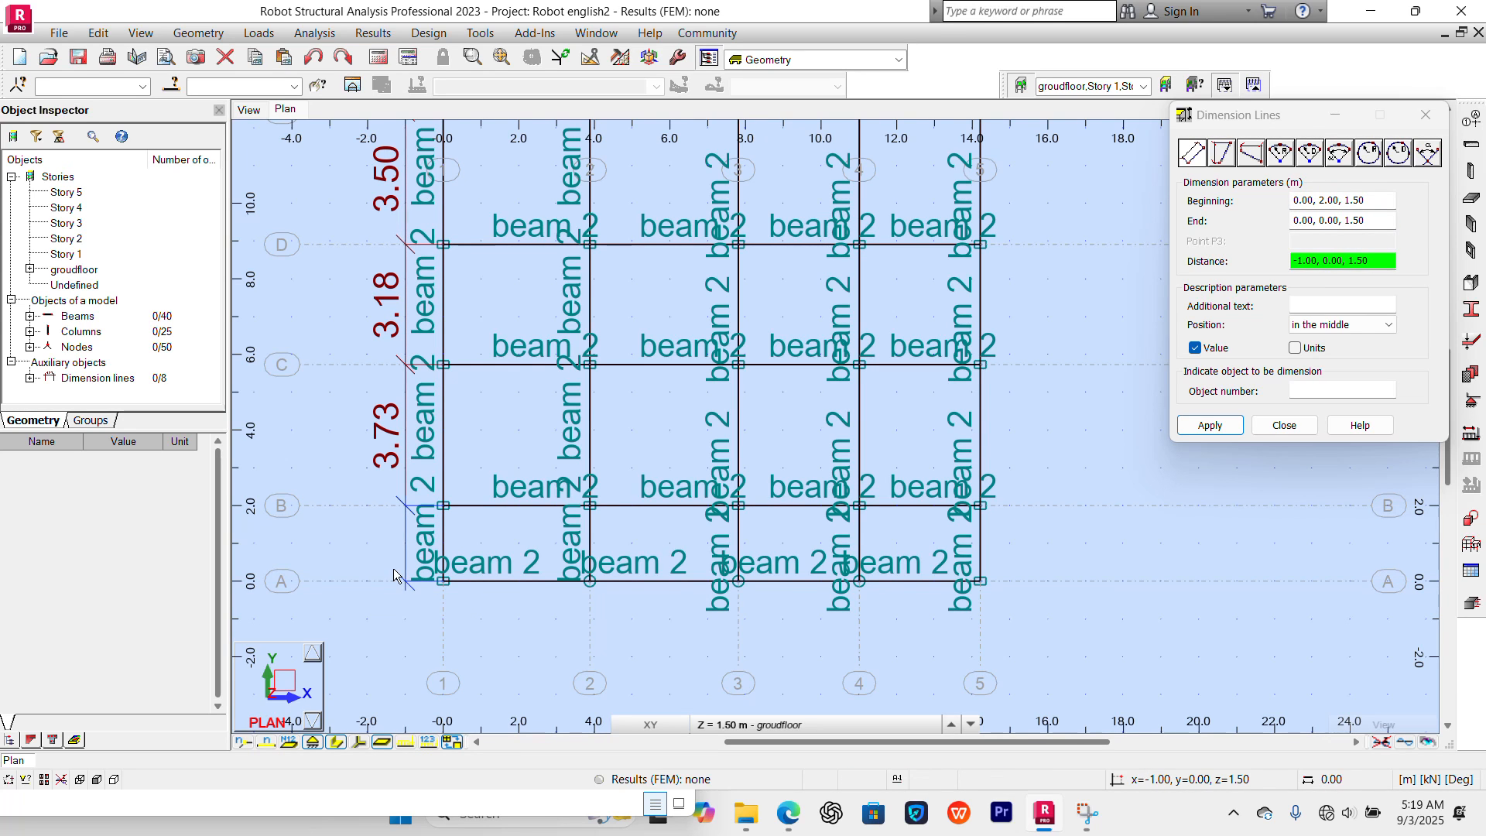
left_click(394, 576)
scroll(457, 634, "down", 2)
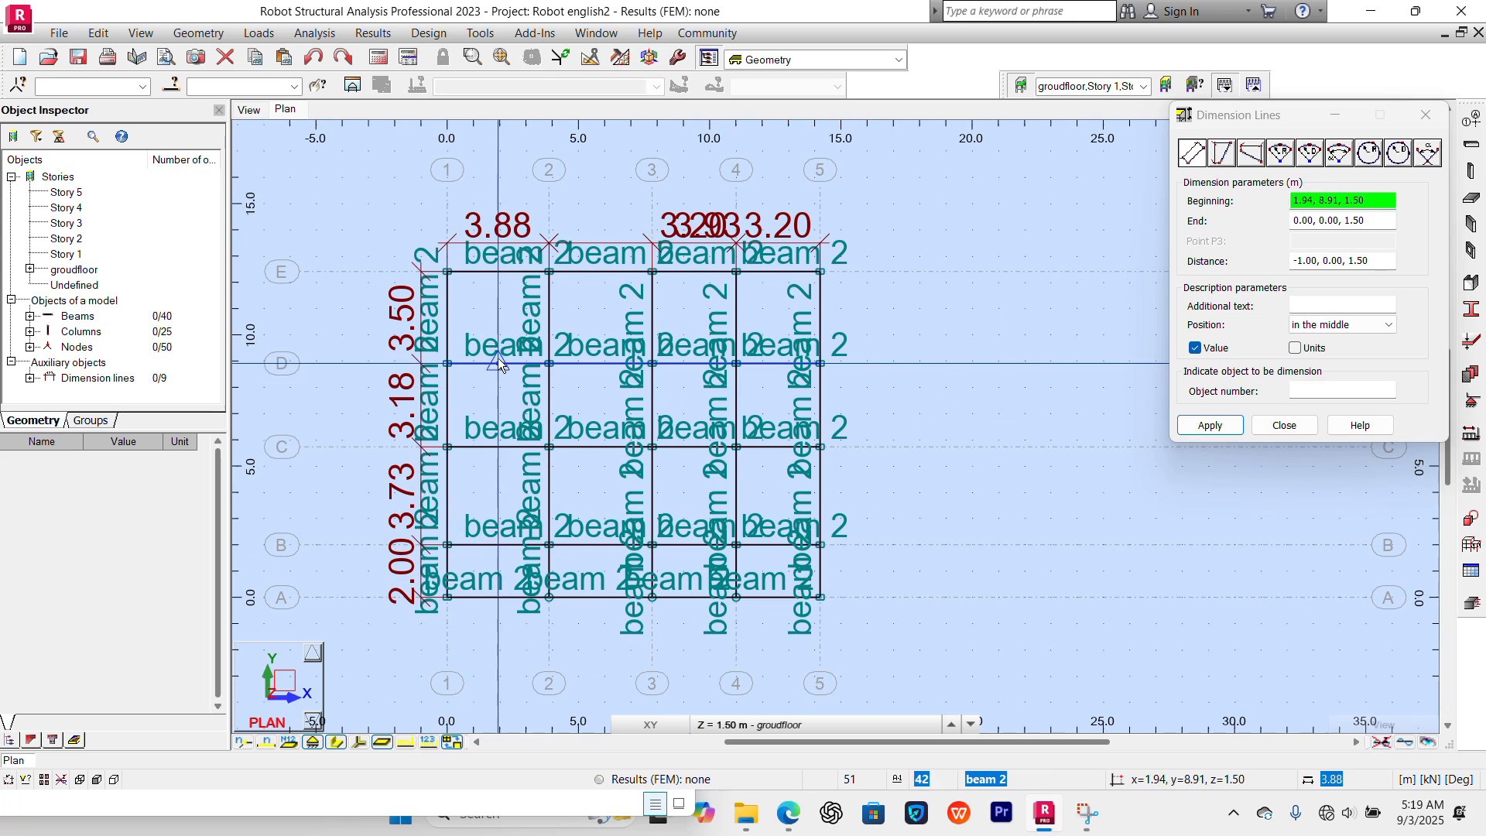
scroll(498, 351, "up", 1)
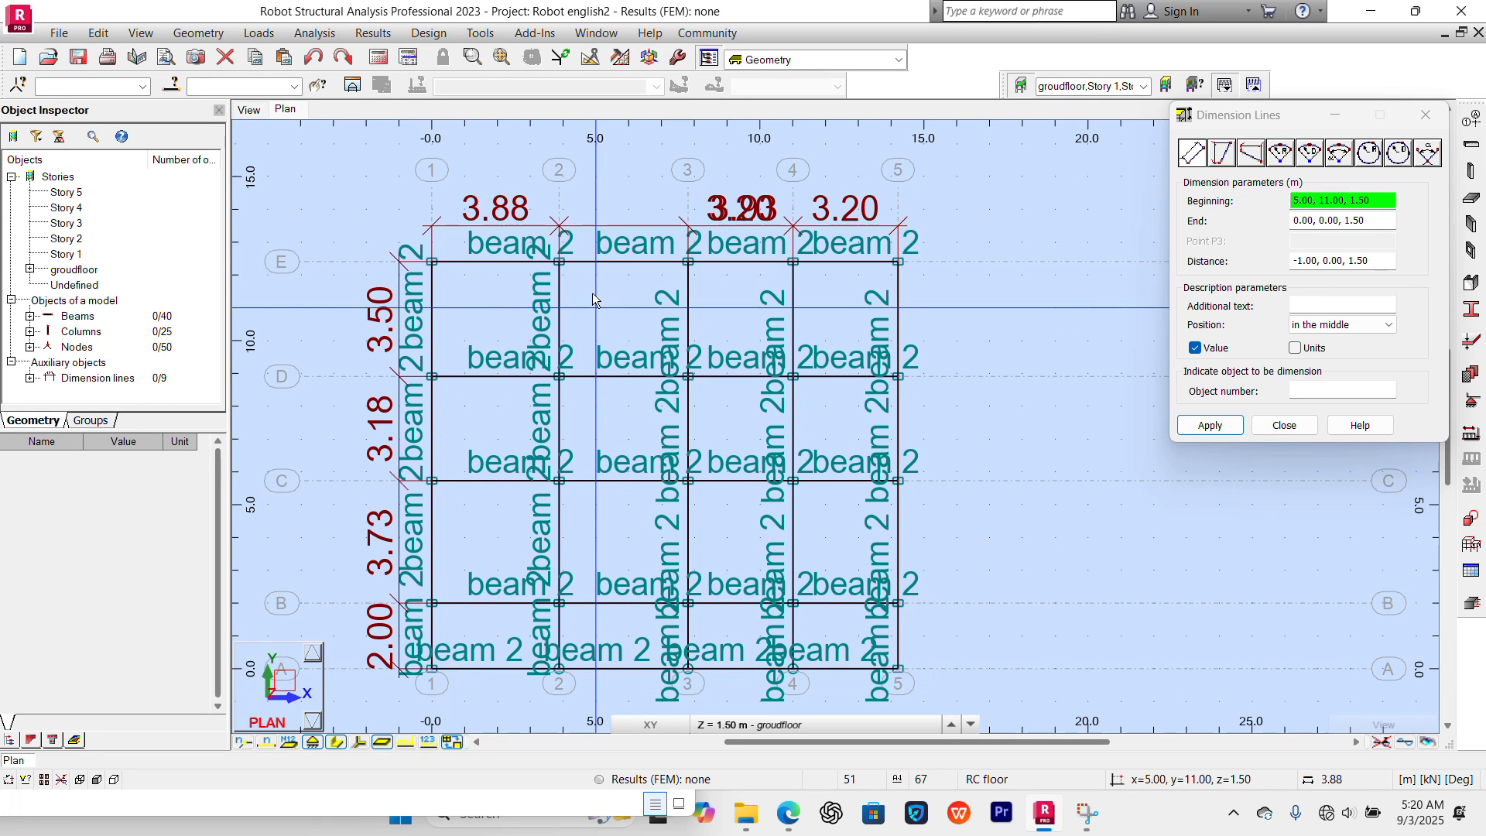
left_click(1278, 425)
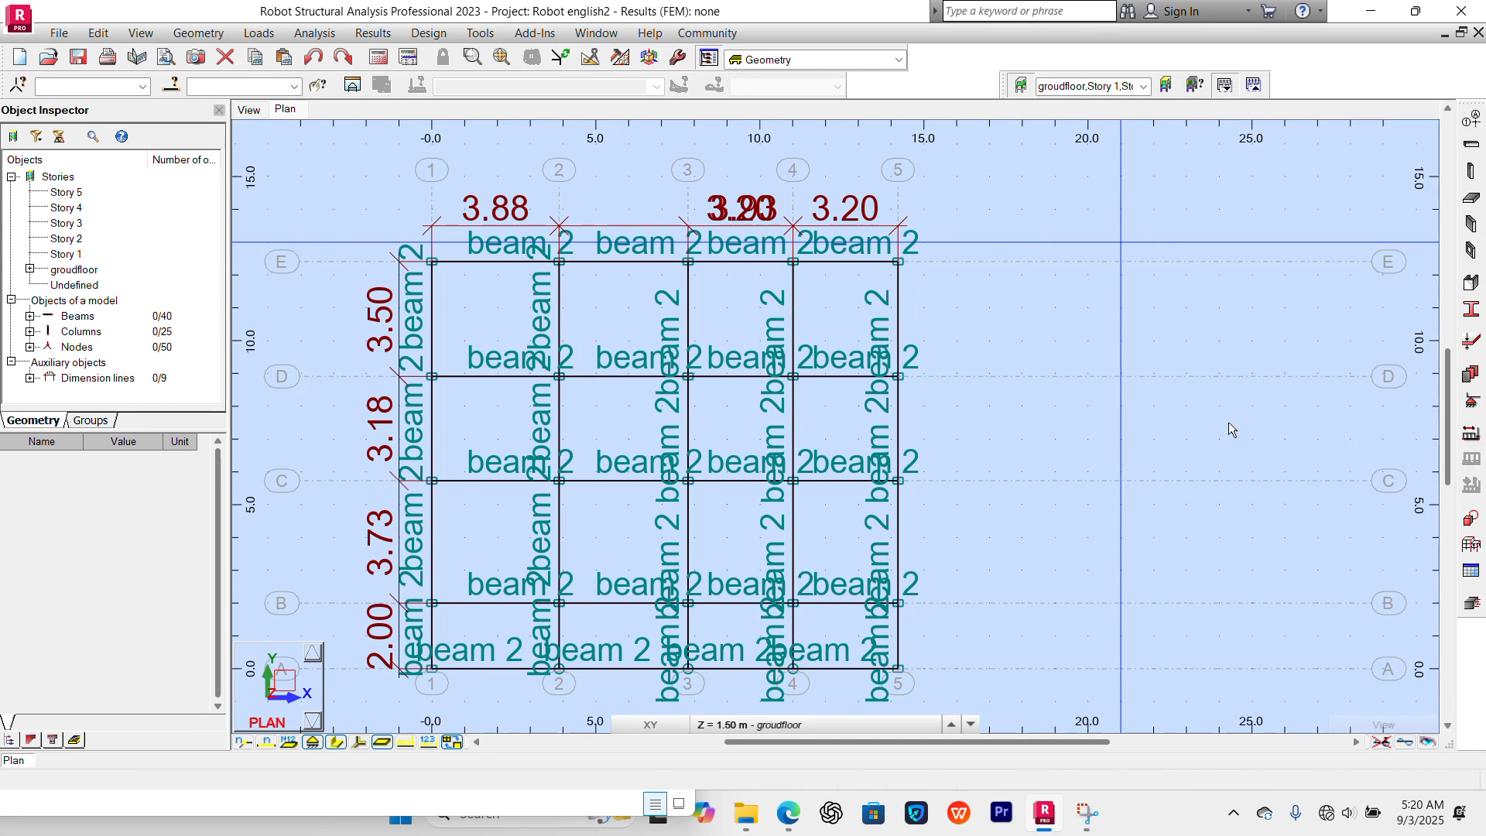
Delete the misplaced dimension between axes 2 and 3 and dimension that bay again along axis E, about 1.6 m outside the edge
left_click(612, 222)
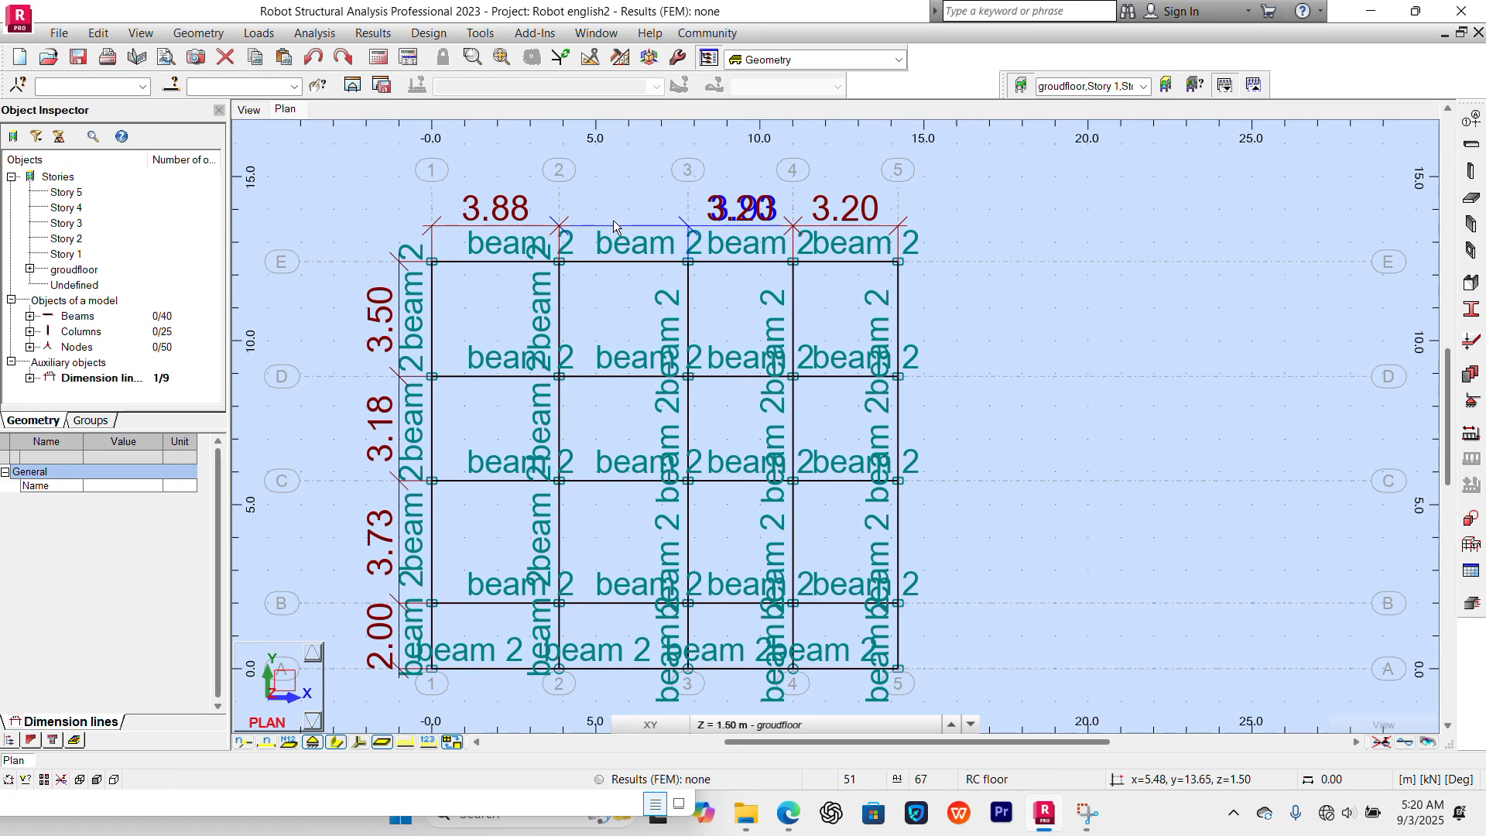
key("Escape")
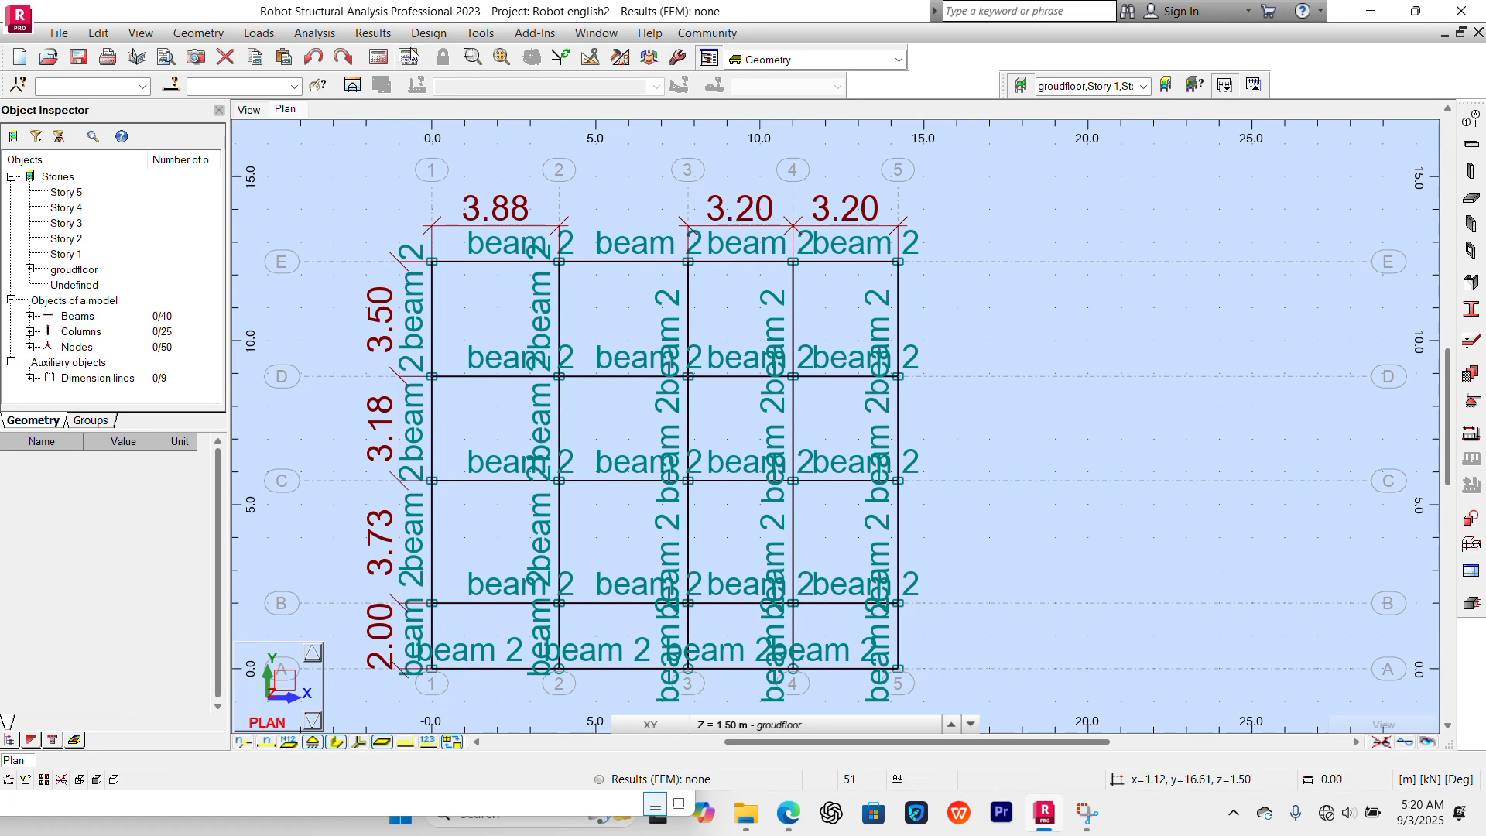
left_click(480, 32)
left_click(534, 52)
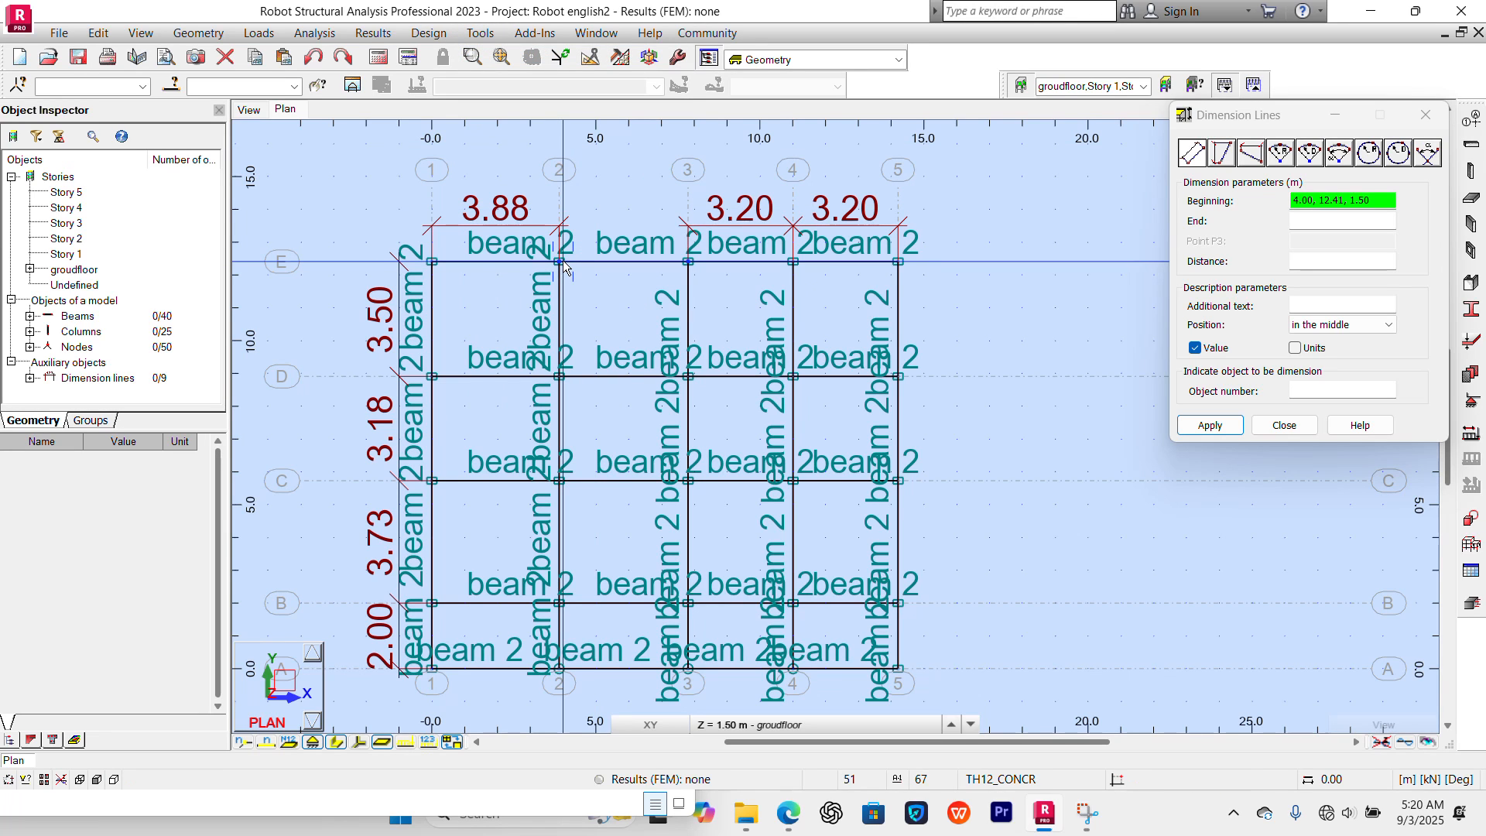
left_click(561, 263)
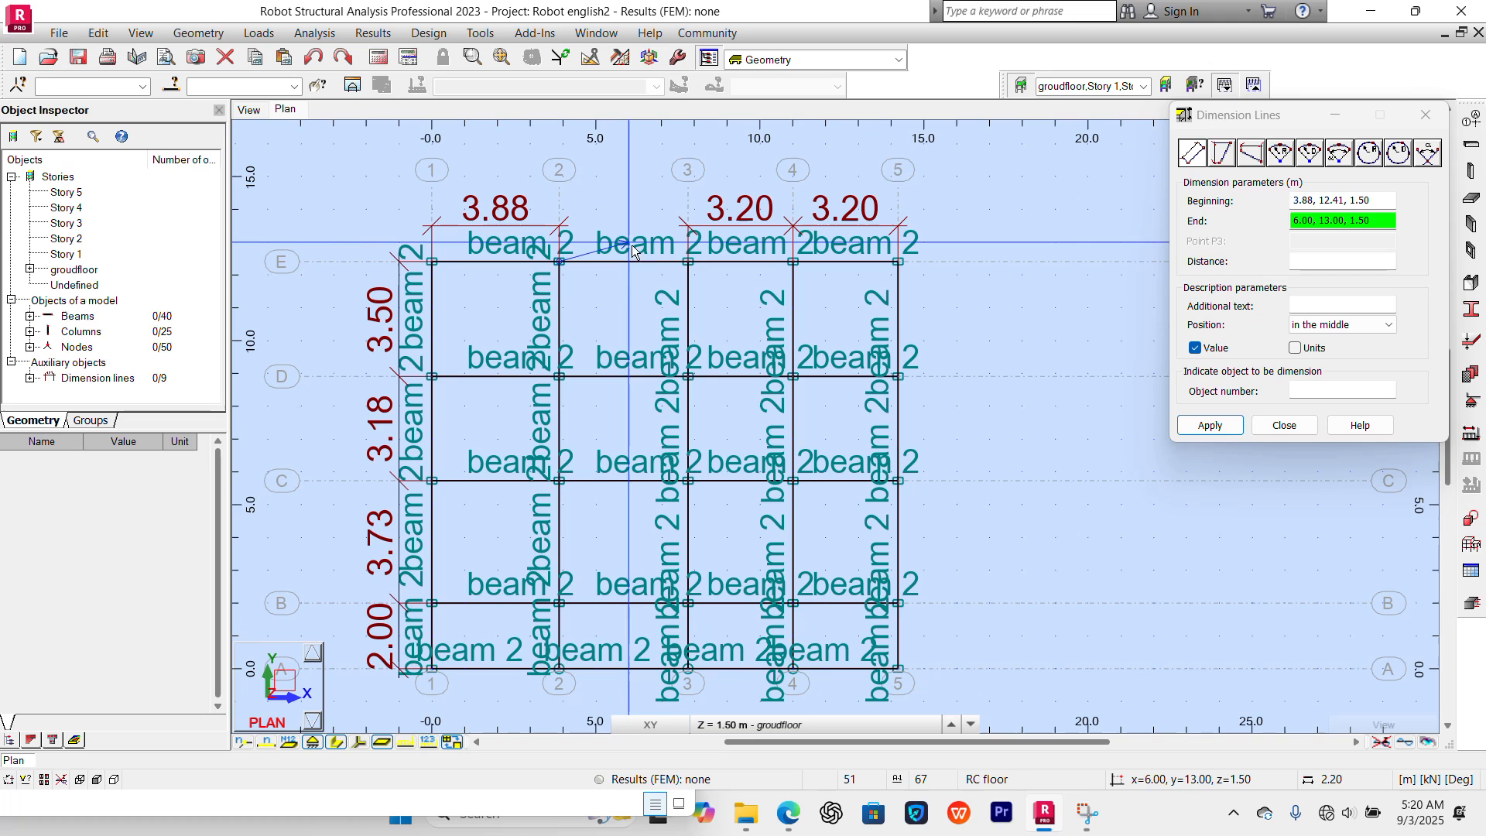
left_click(688, 262)
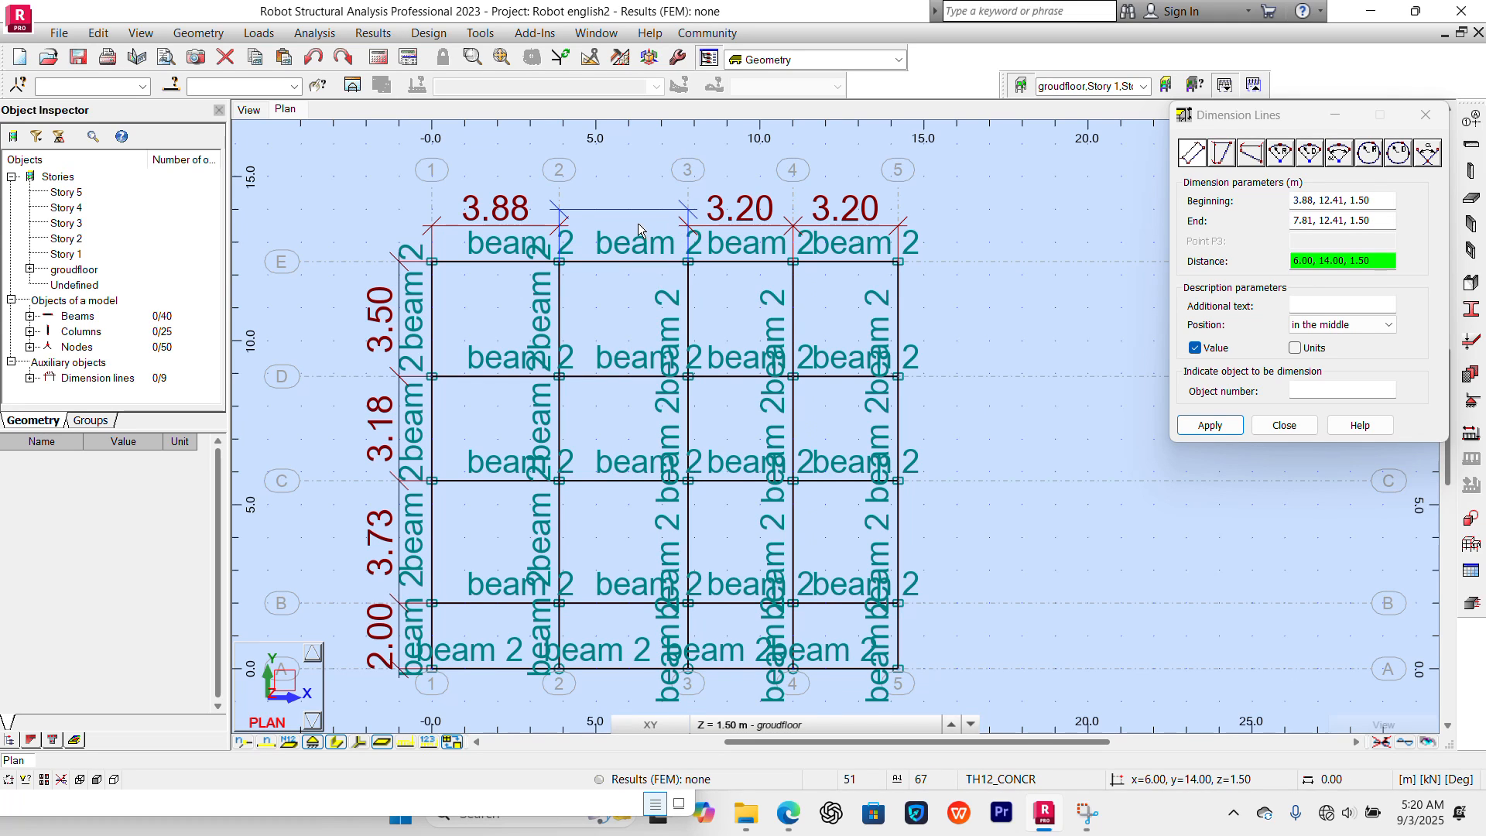
left_click(634, 225)
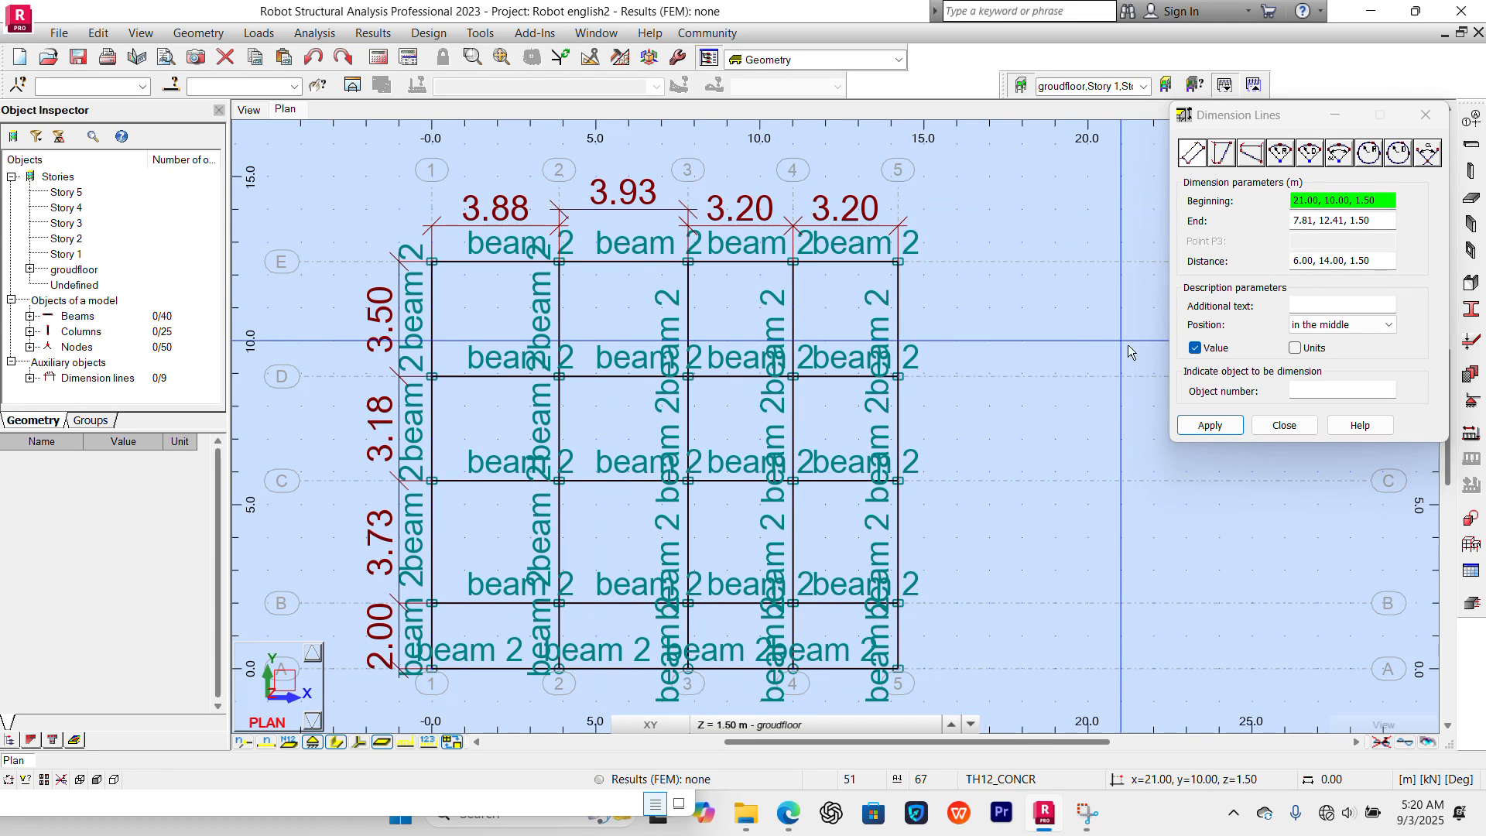
left_click(1282, 425)
Examine the column orientations along axis E against the dimensioned spans of the adjoining beams
scroll(1023, 363, "down", 2)
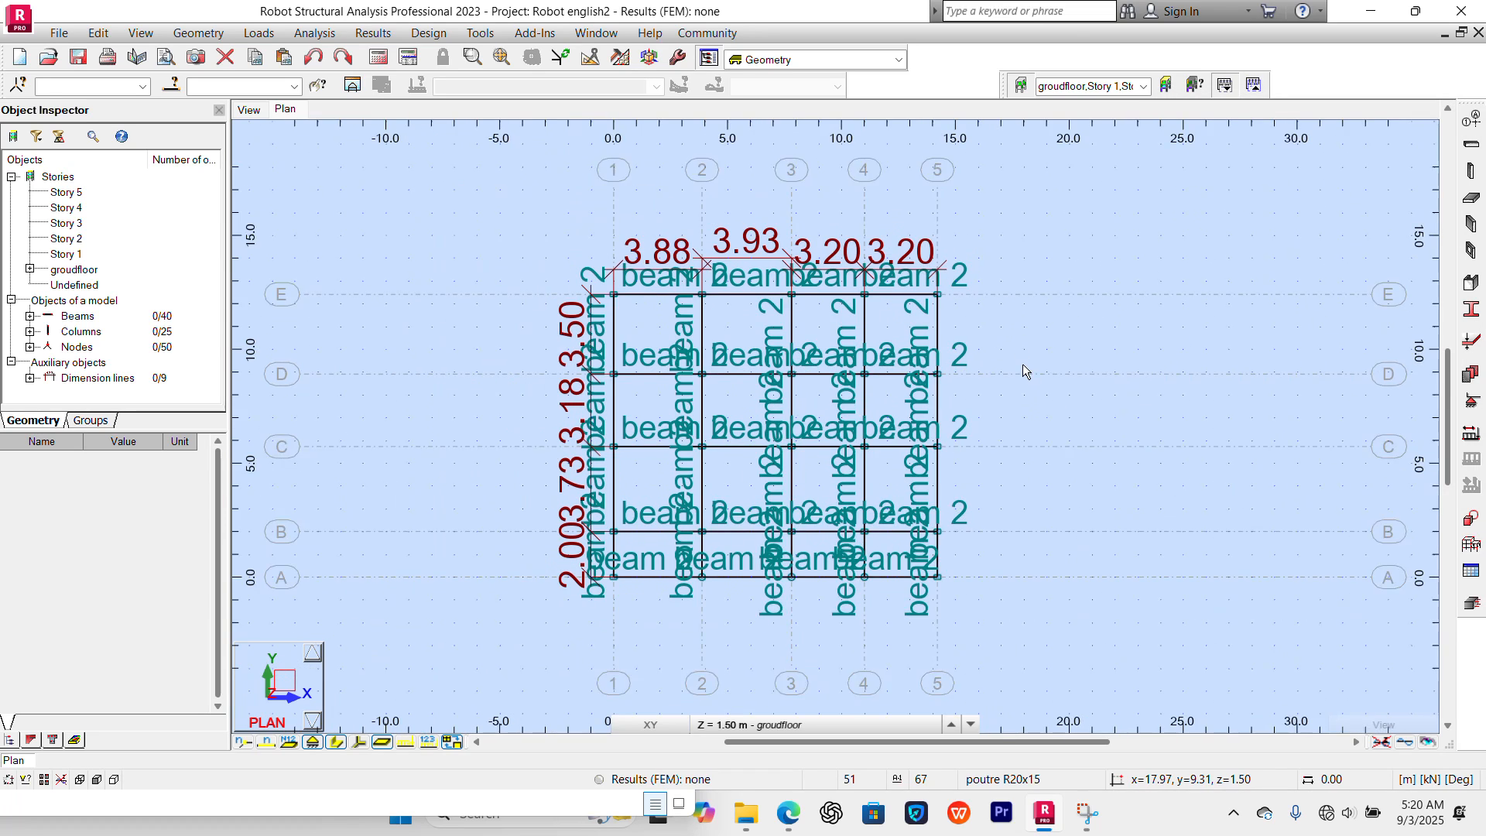
middle_click_drag(1023, 364, 952, 292)
scroll(383, 267, "up", 3)
middle_click_drag(382, 267, 286, 415)
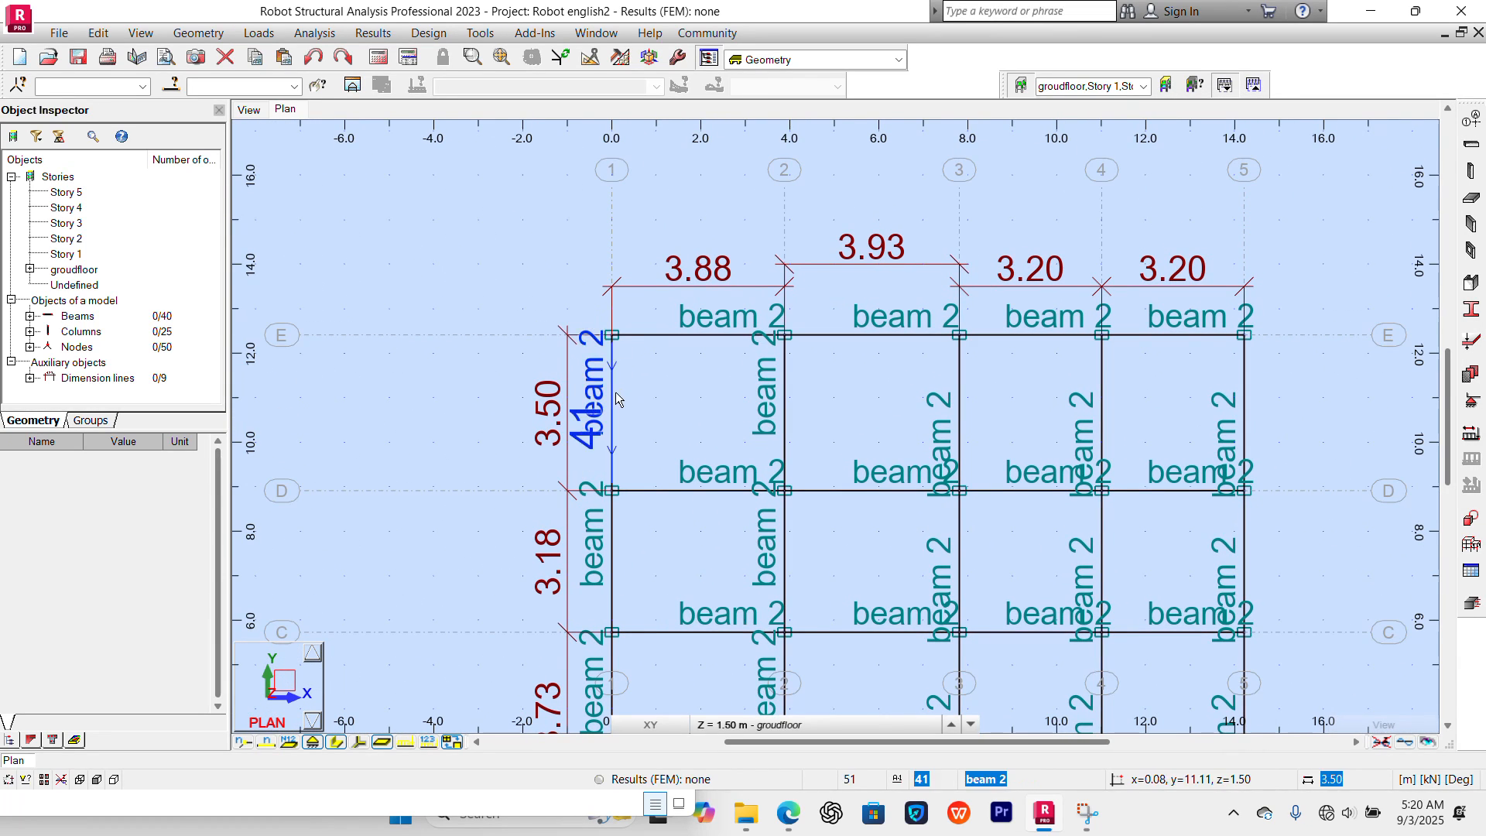
scroll(599, 344, "up", 2)
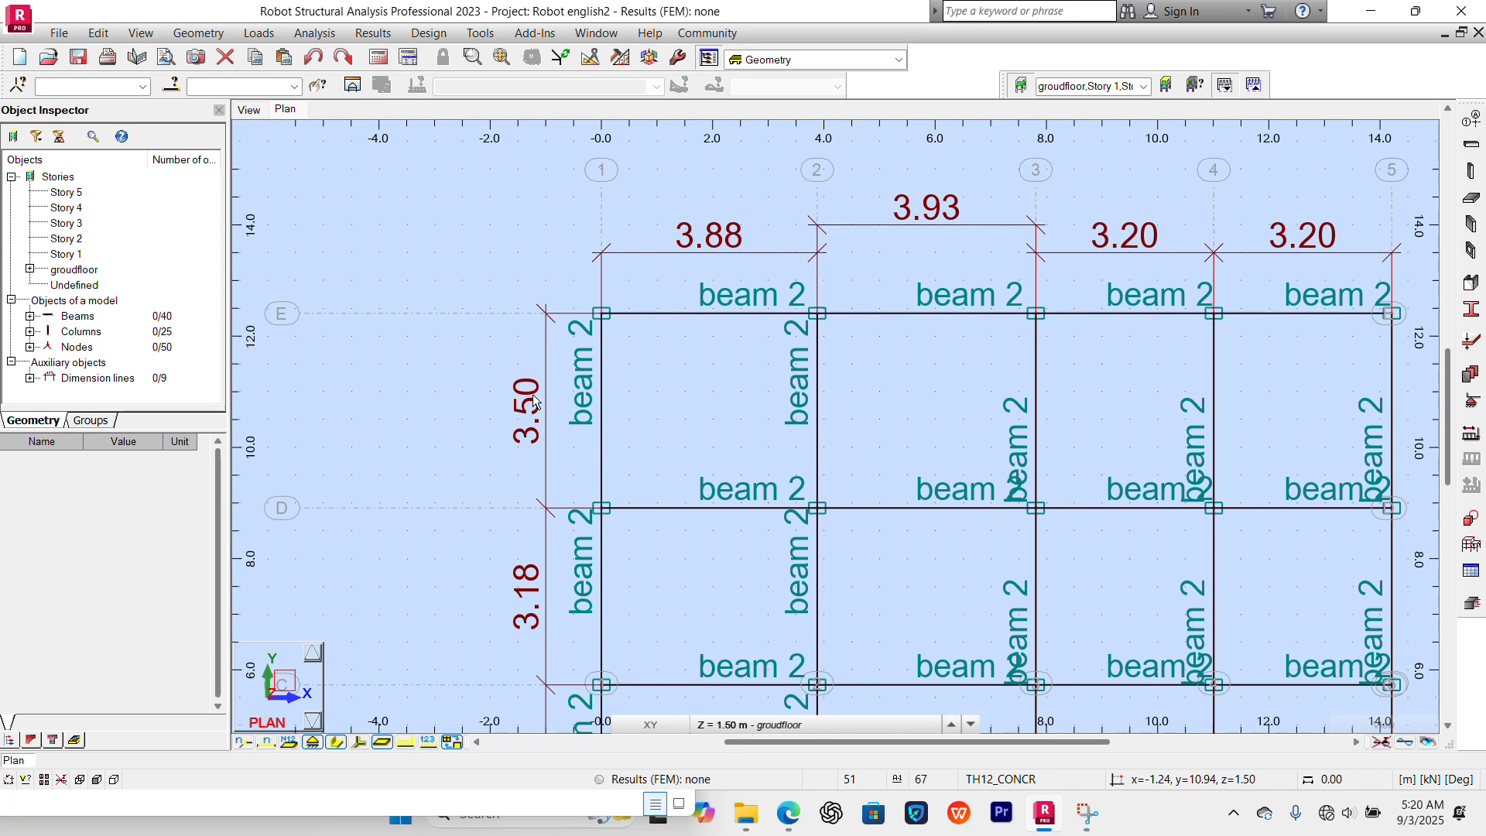
scroll(597, 321, "up", 2)
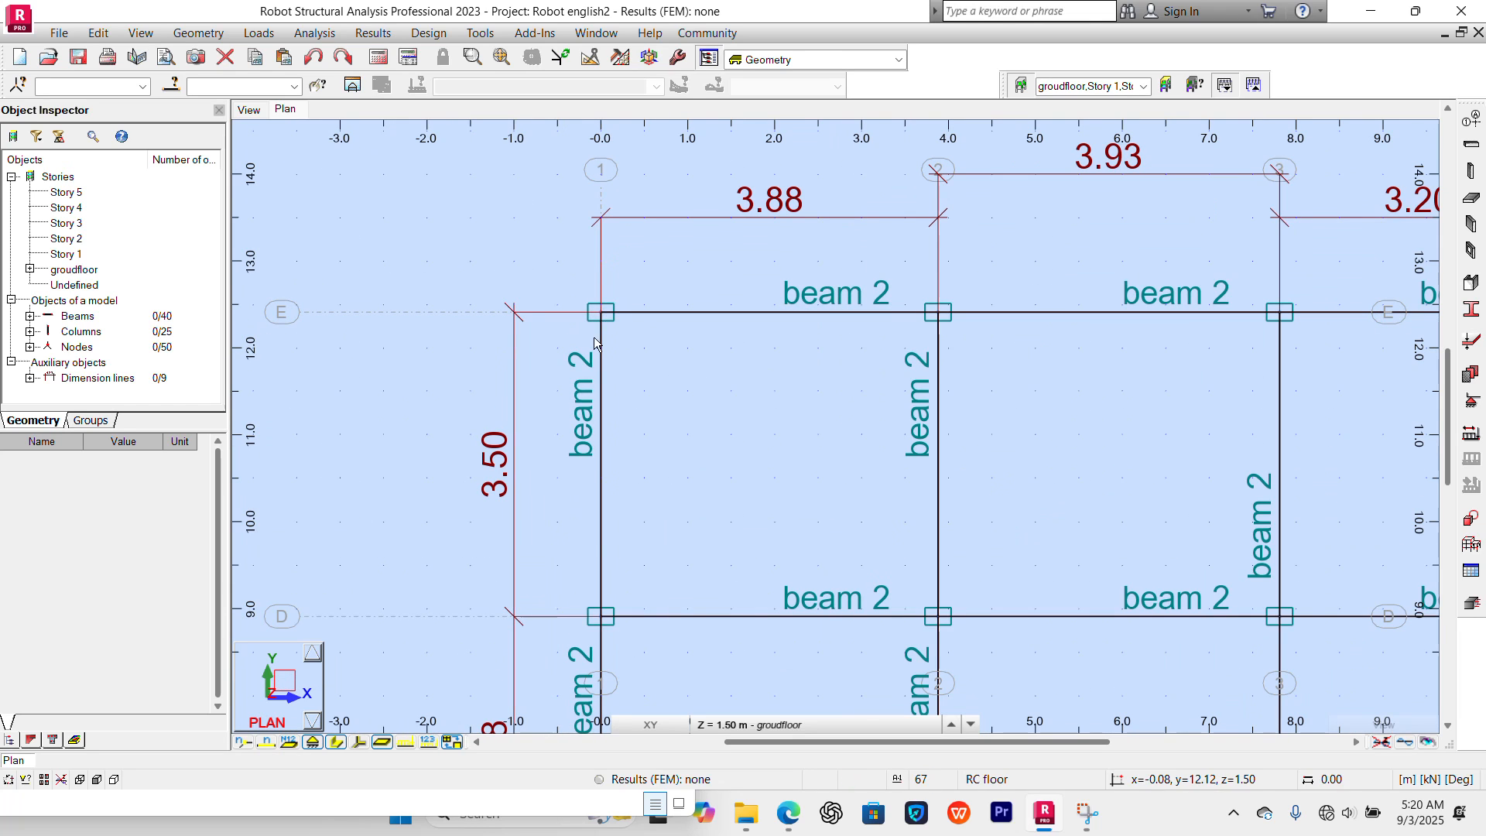
middle_click_drag(605, 313, 560, 319)
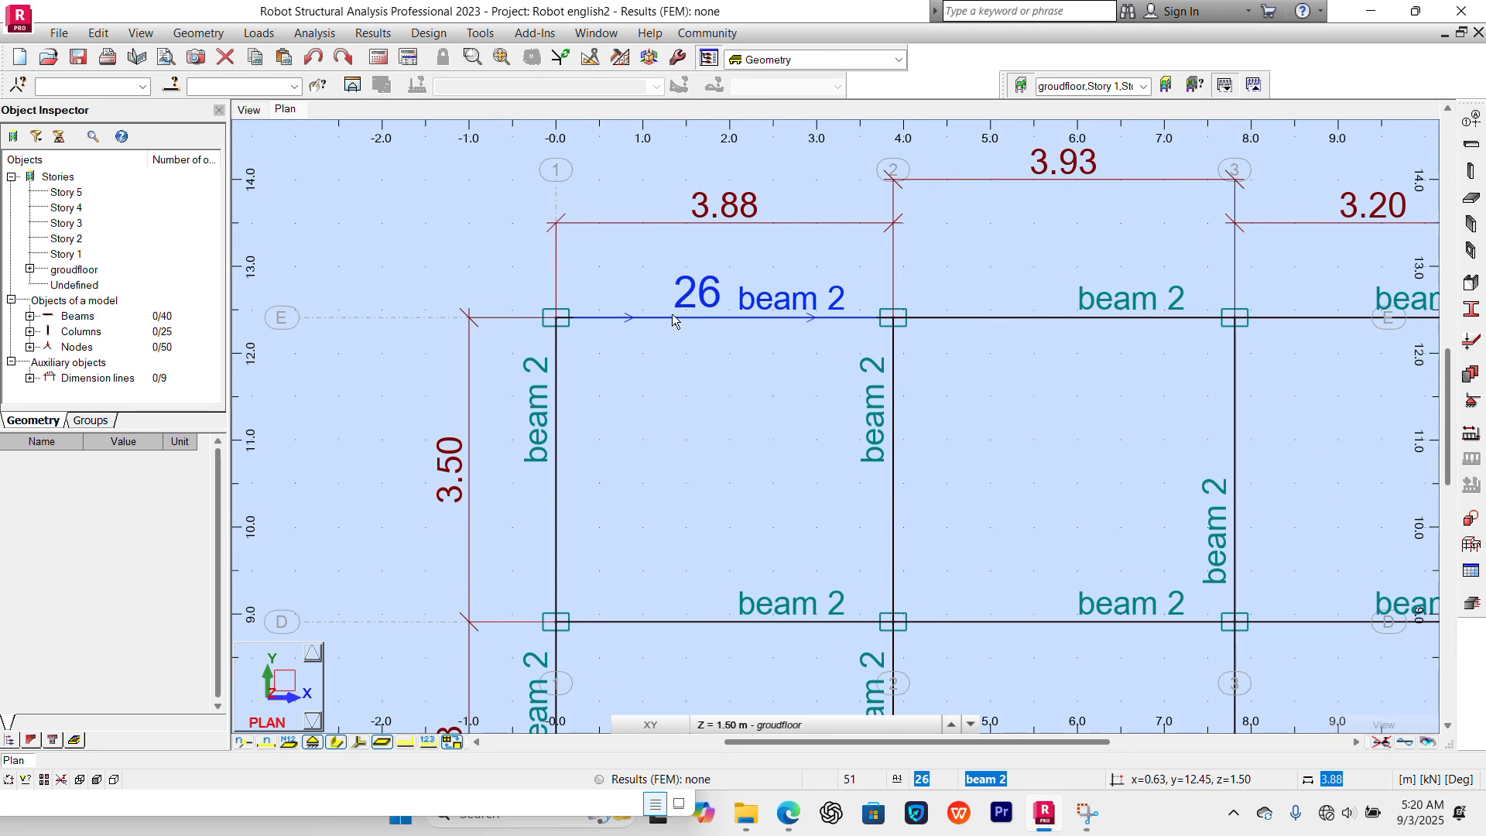
middle_click_drag(733, 333, 596, 319)
scroll(472, 336, "down", 3)
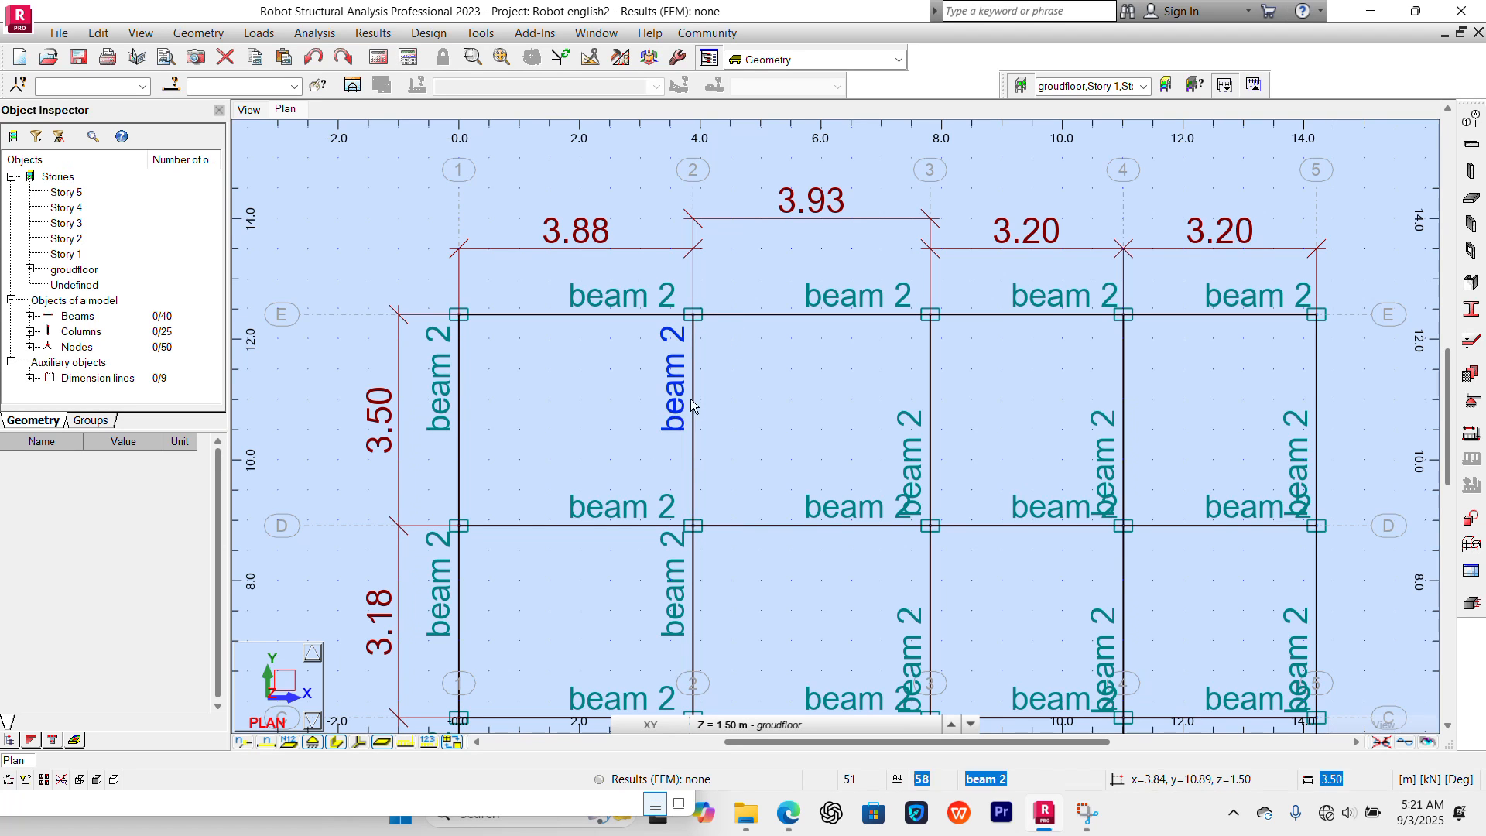
Set the gamma angle of the column at the intersection of axes E and 2 to 90 degrees
scroll(703, 305, "up", 2)
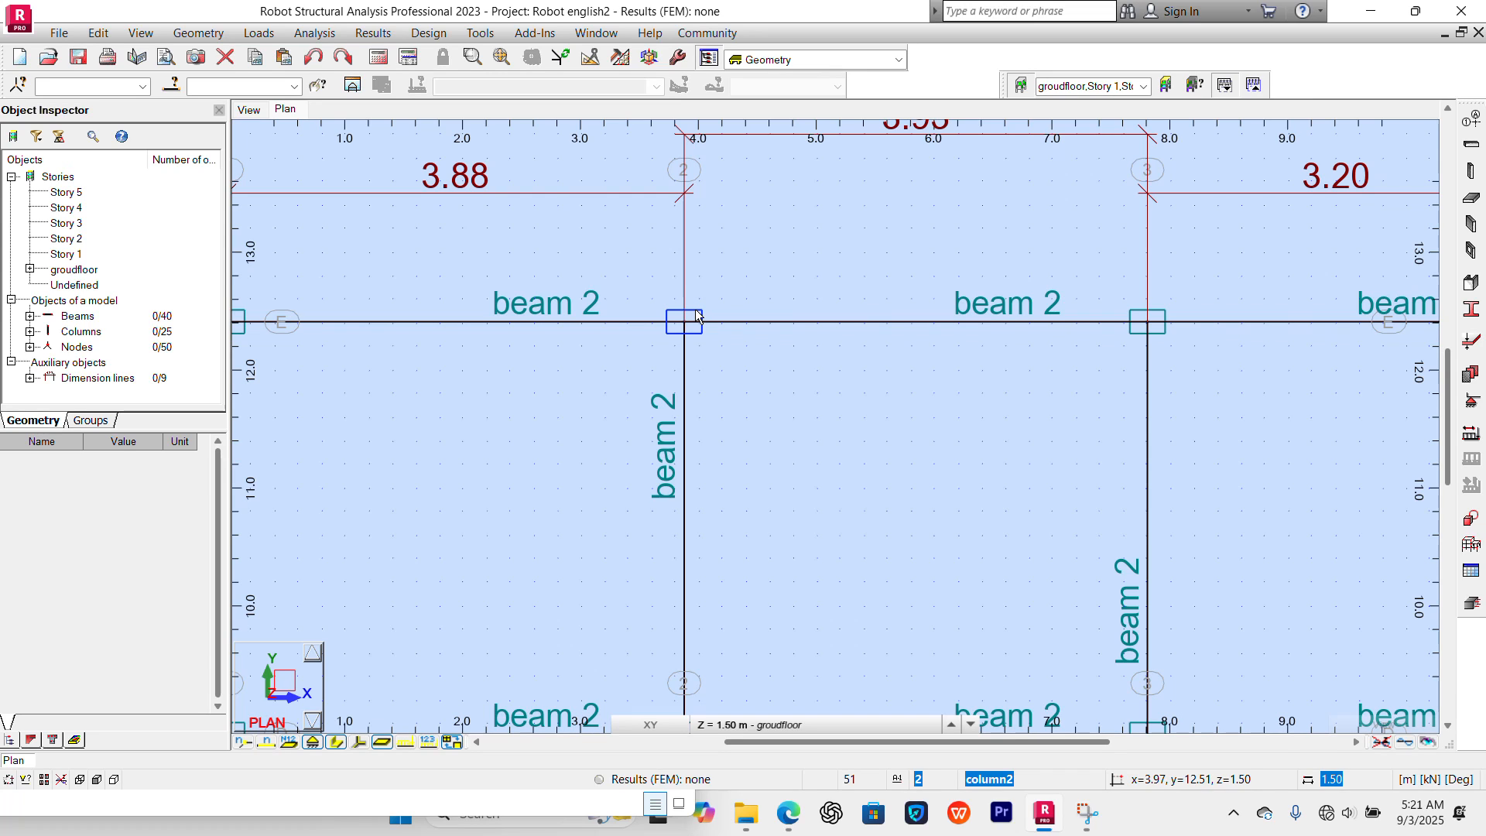
left_click(694, 309)
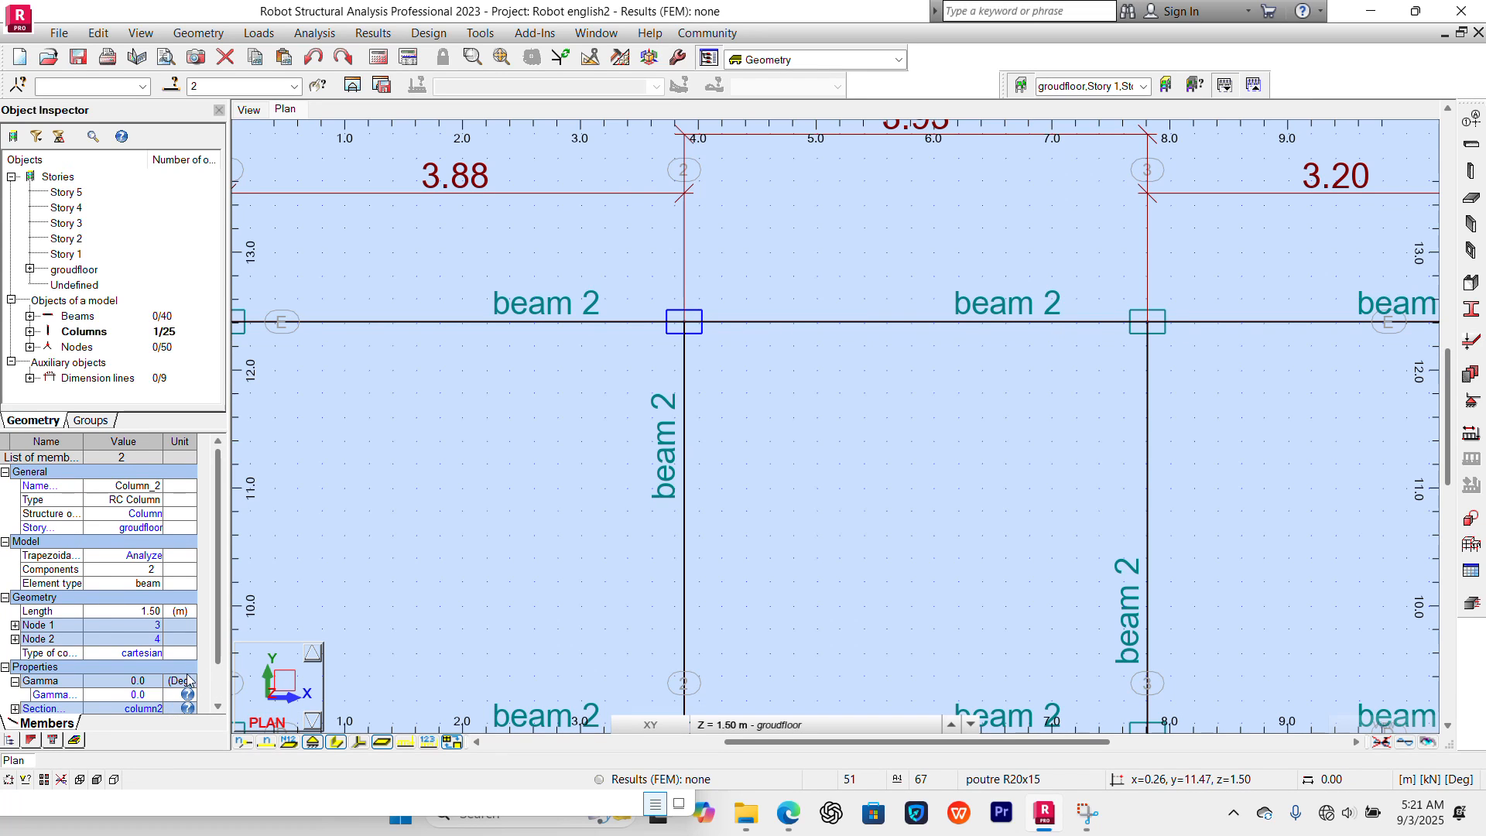
left_click(217, 706)
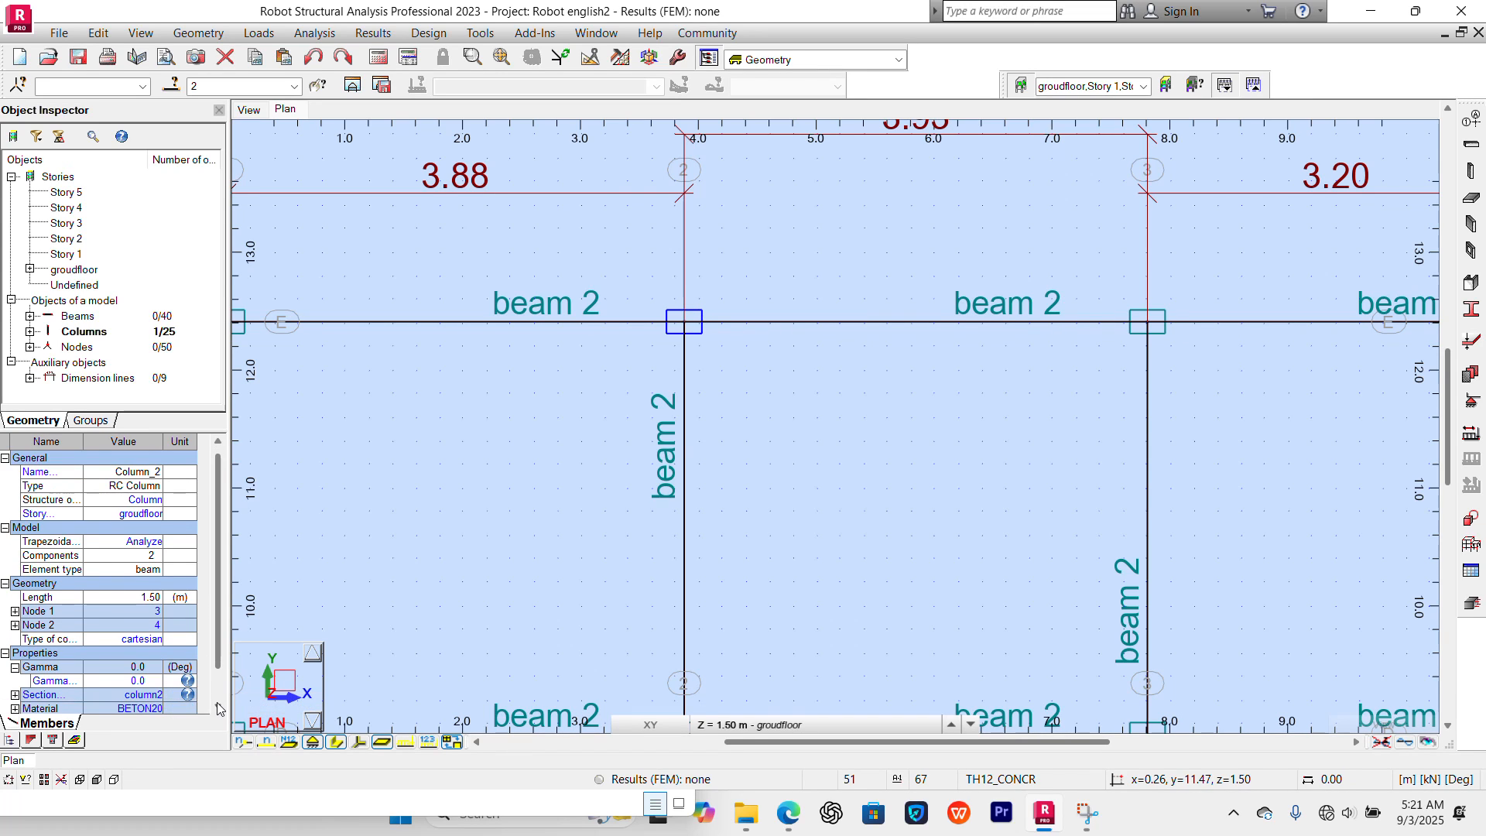
left_click(218, 706)
left_click(217, 706)
left_click(217, 706)
left_click(147, 639)
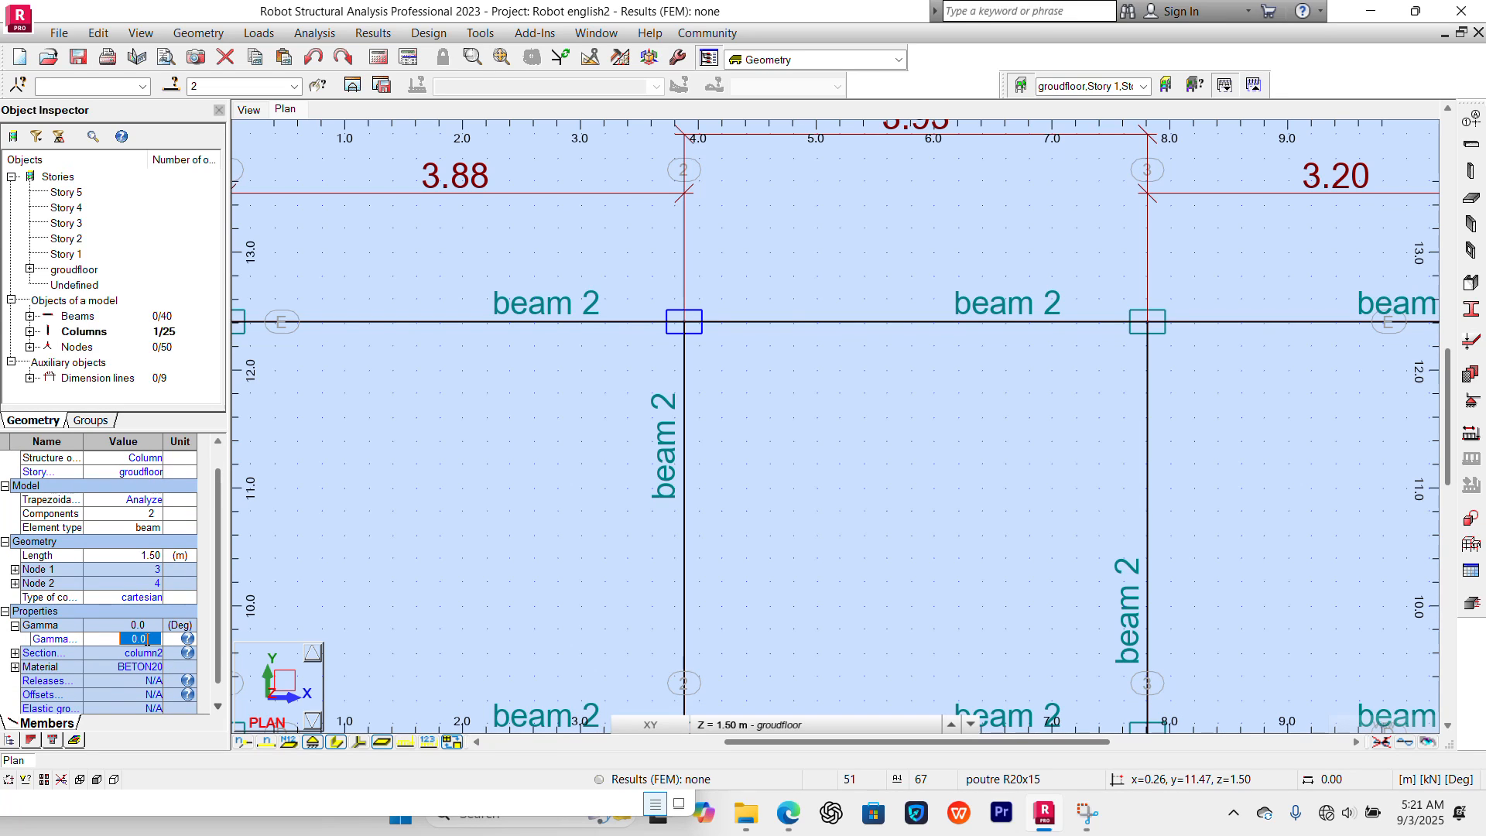
type("90")
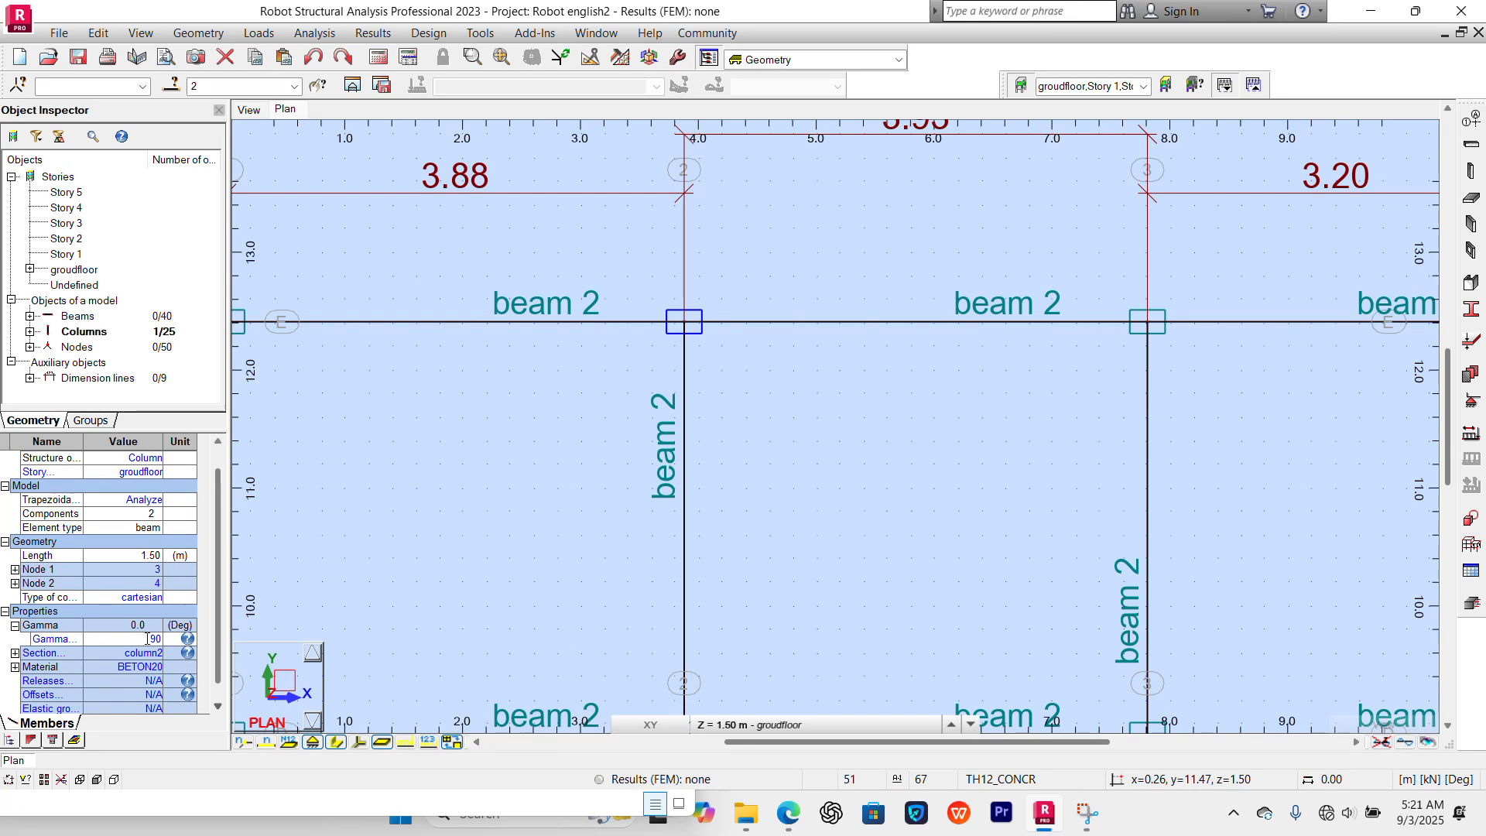
key("Return")
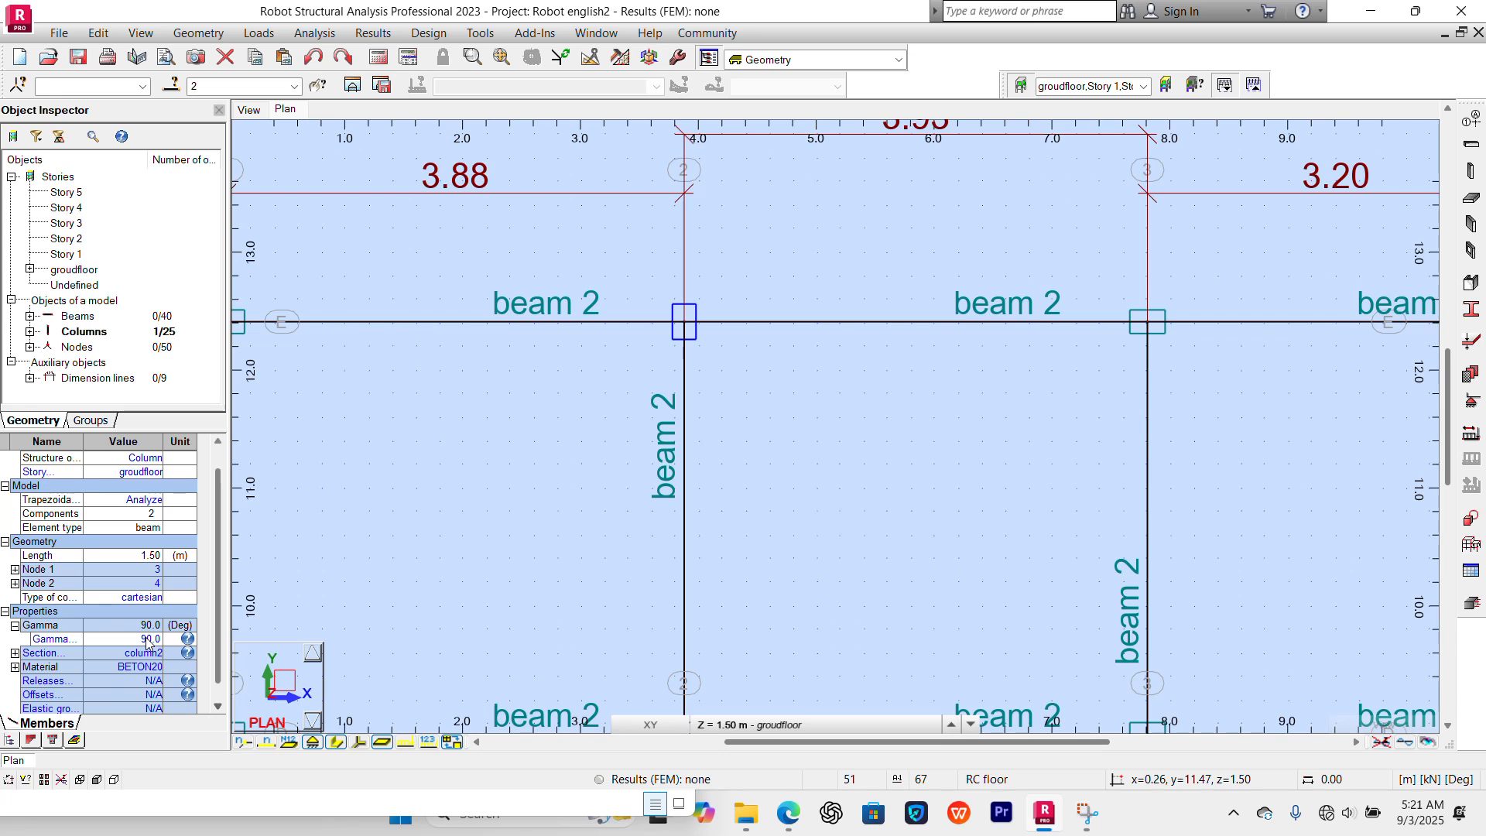
Examine the rotated column at axes E and 2 and compare the beam spans around the columns along axis 2
scroll(620, 471, "down", 2)
scroll(657, 426, "up", 1)
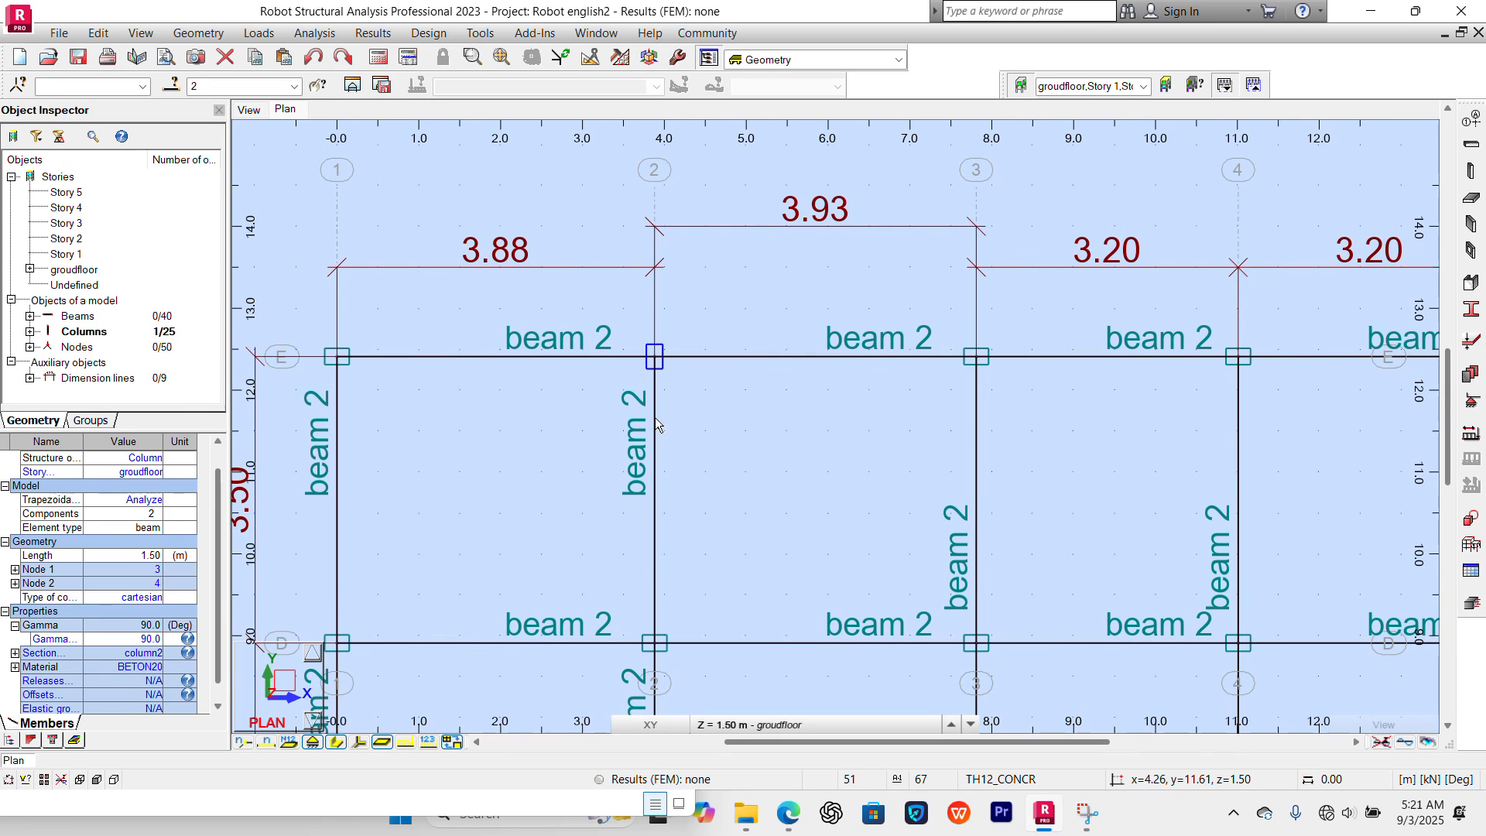
scroll(659, 371, "up", 1)
scroll(667, 348, "down", 2)
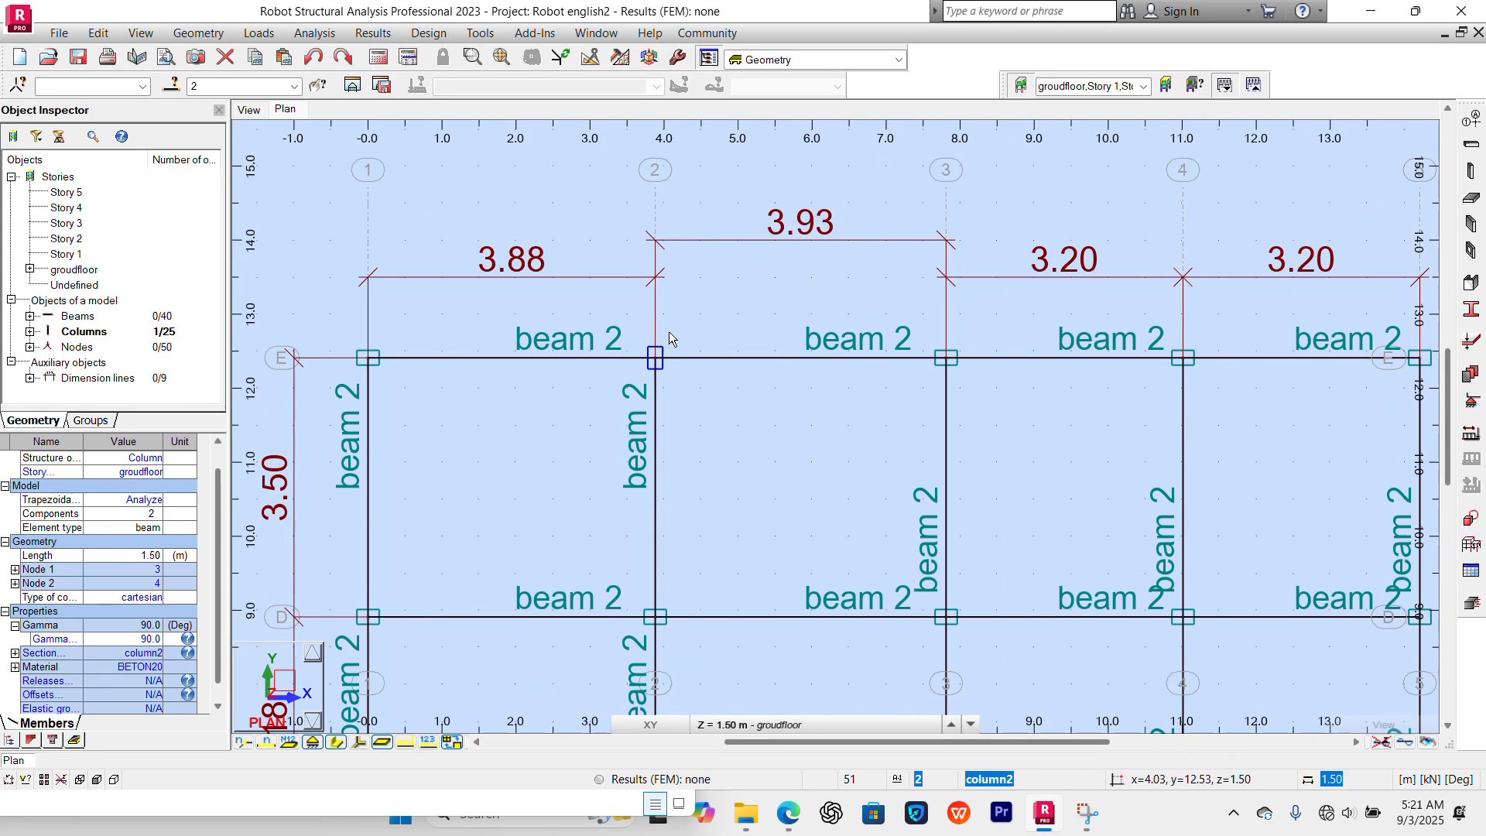
scroll(664, 375, "up", 1)
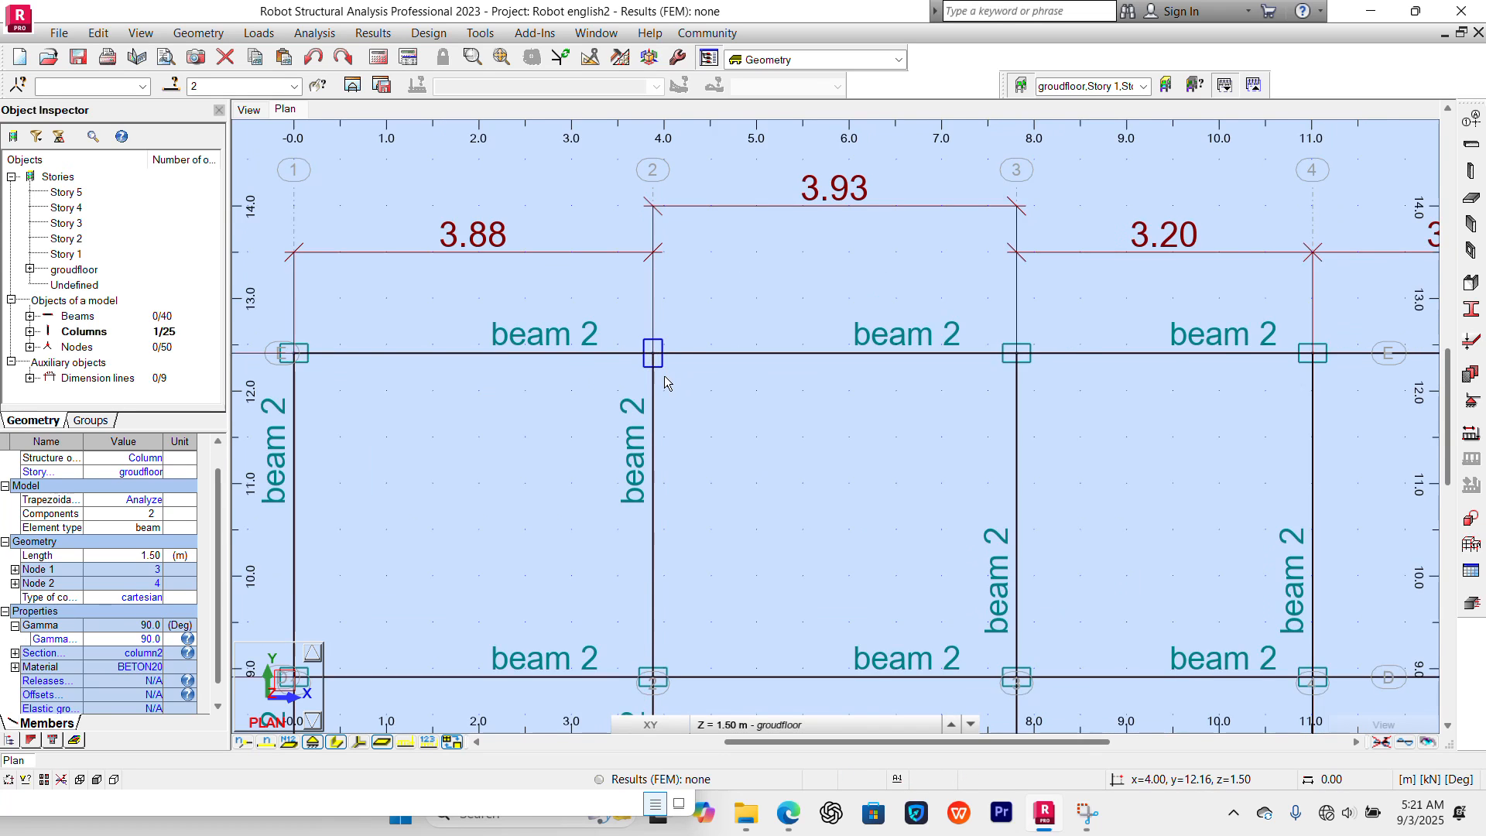
scroll(664, 375, "up", 1)
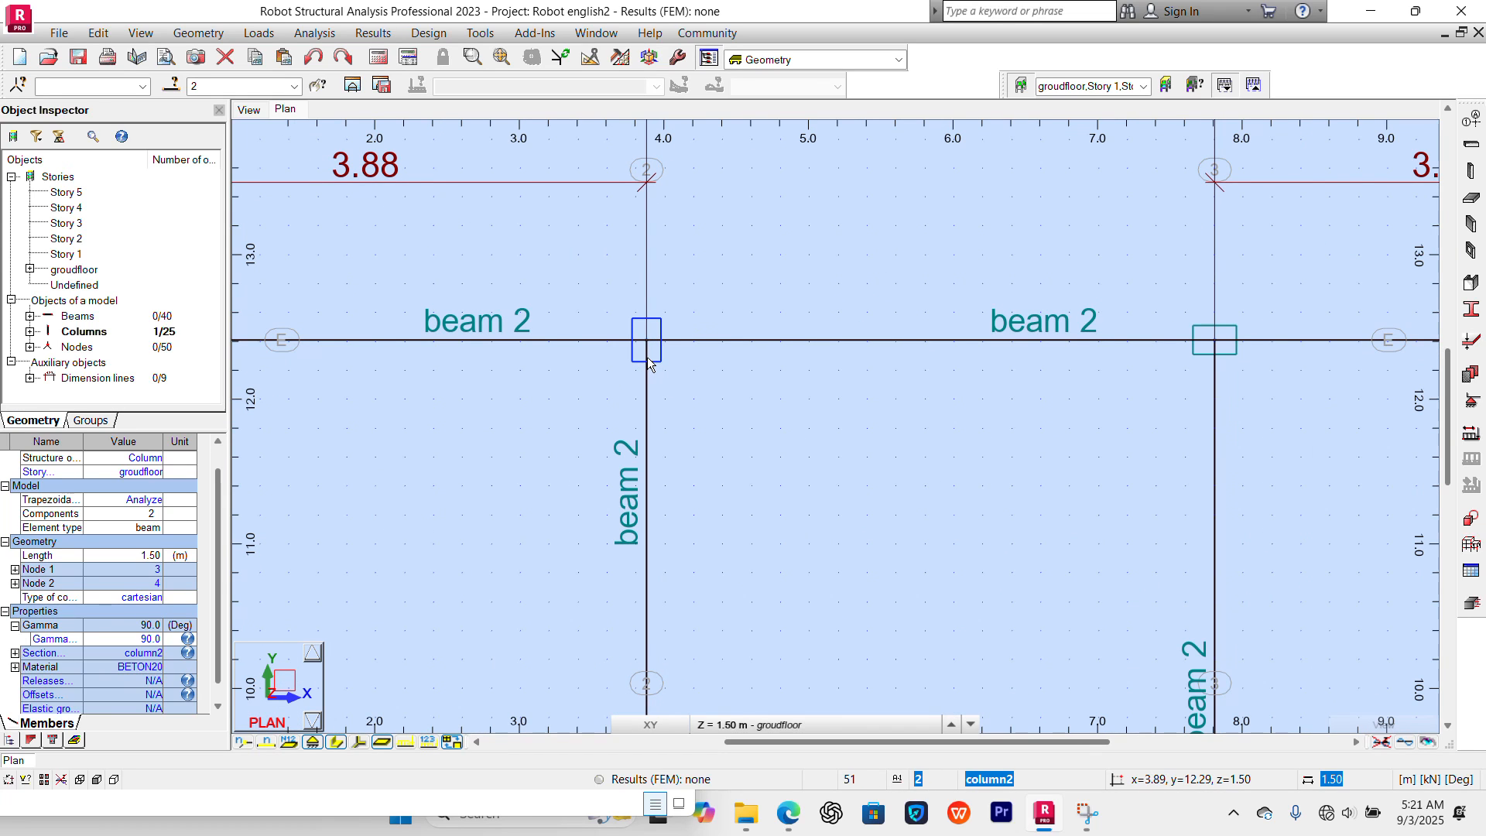
scroll(649, 364, "down", 2)
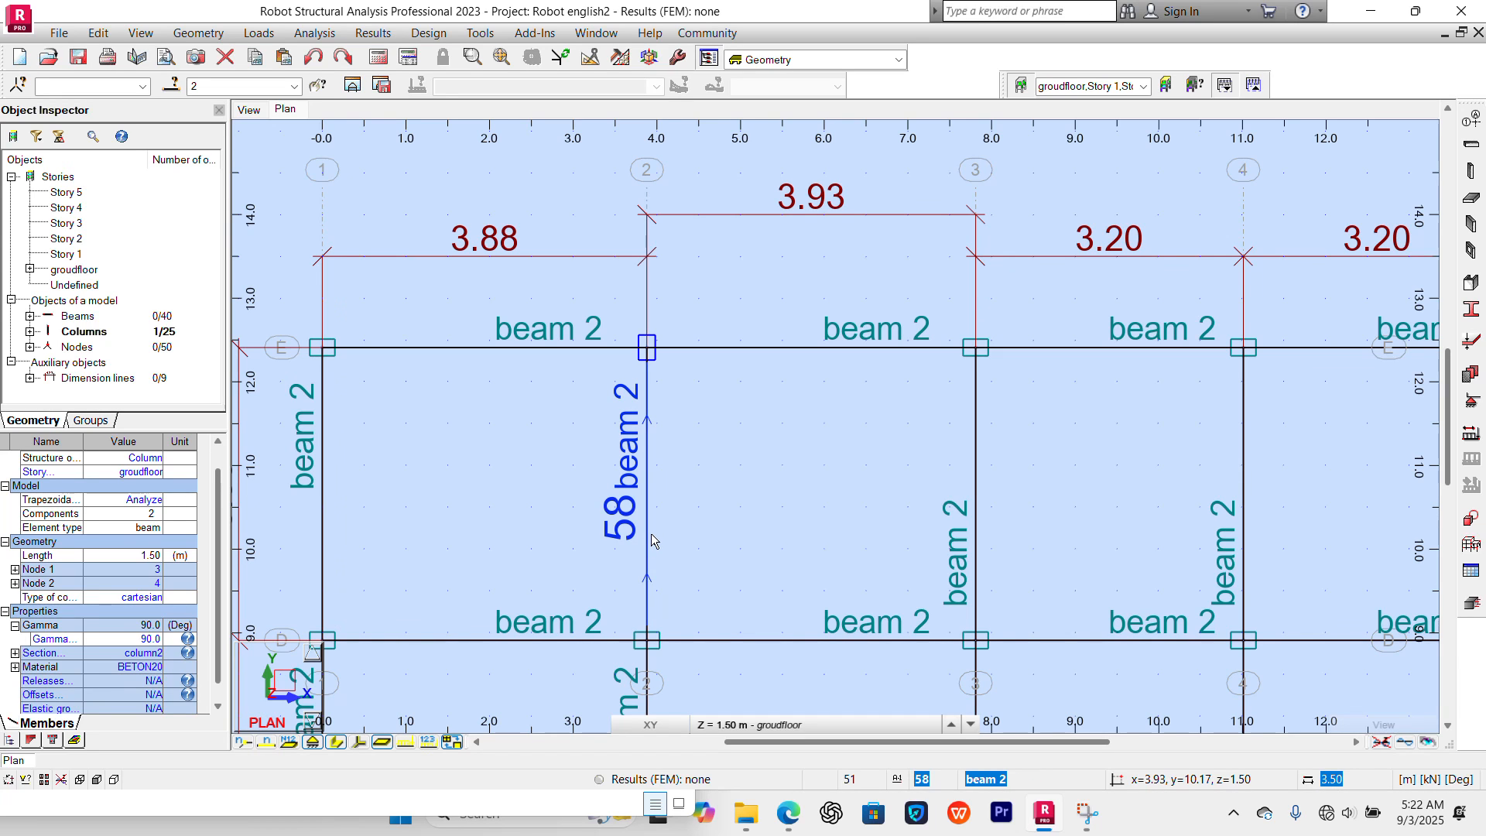
scroll(652, 533, "down", 3)
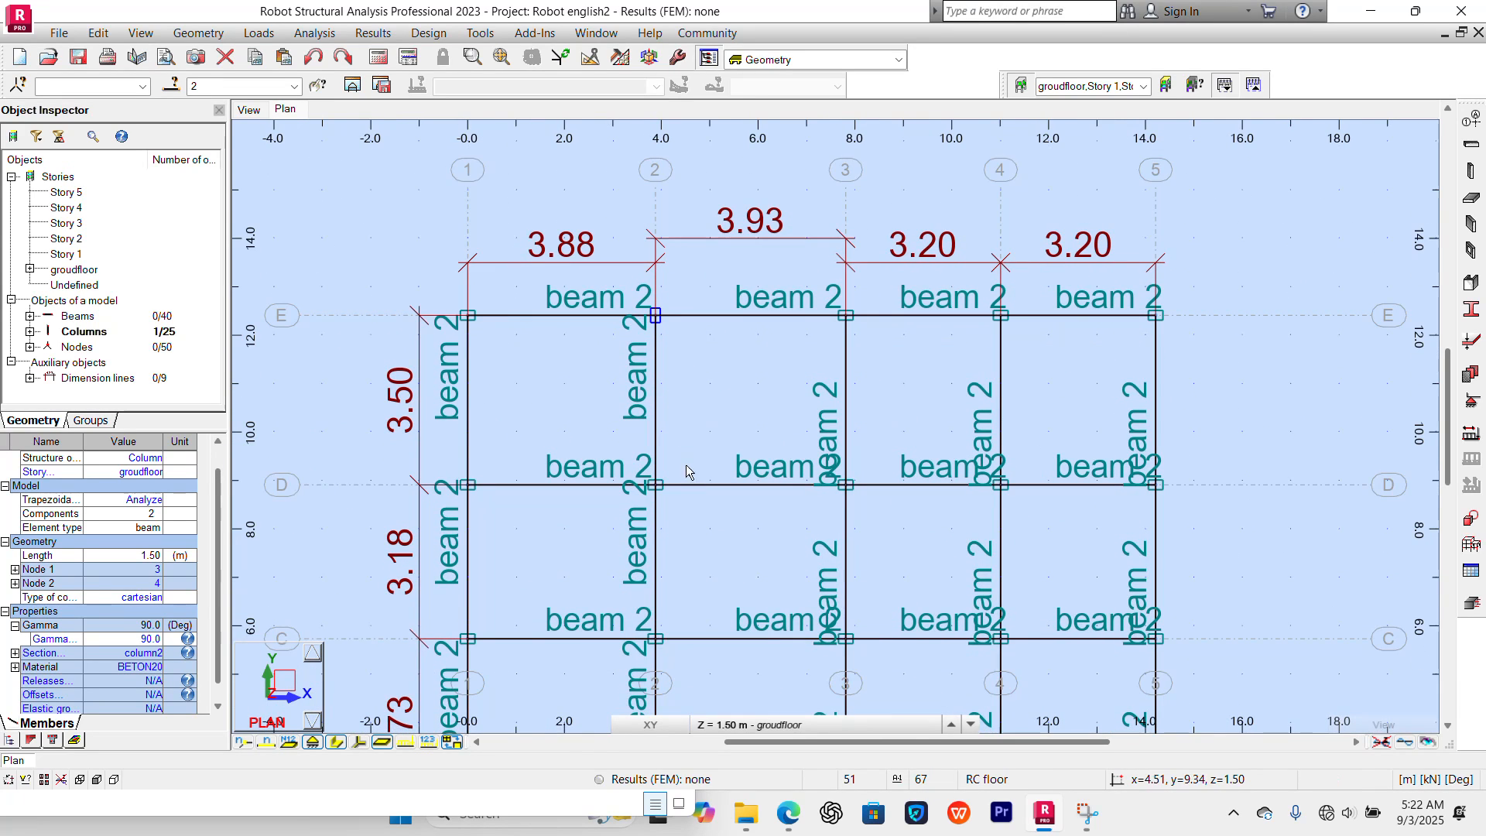
scroll(685, 473, "up", 2)
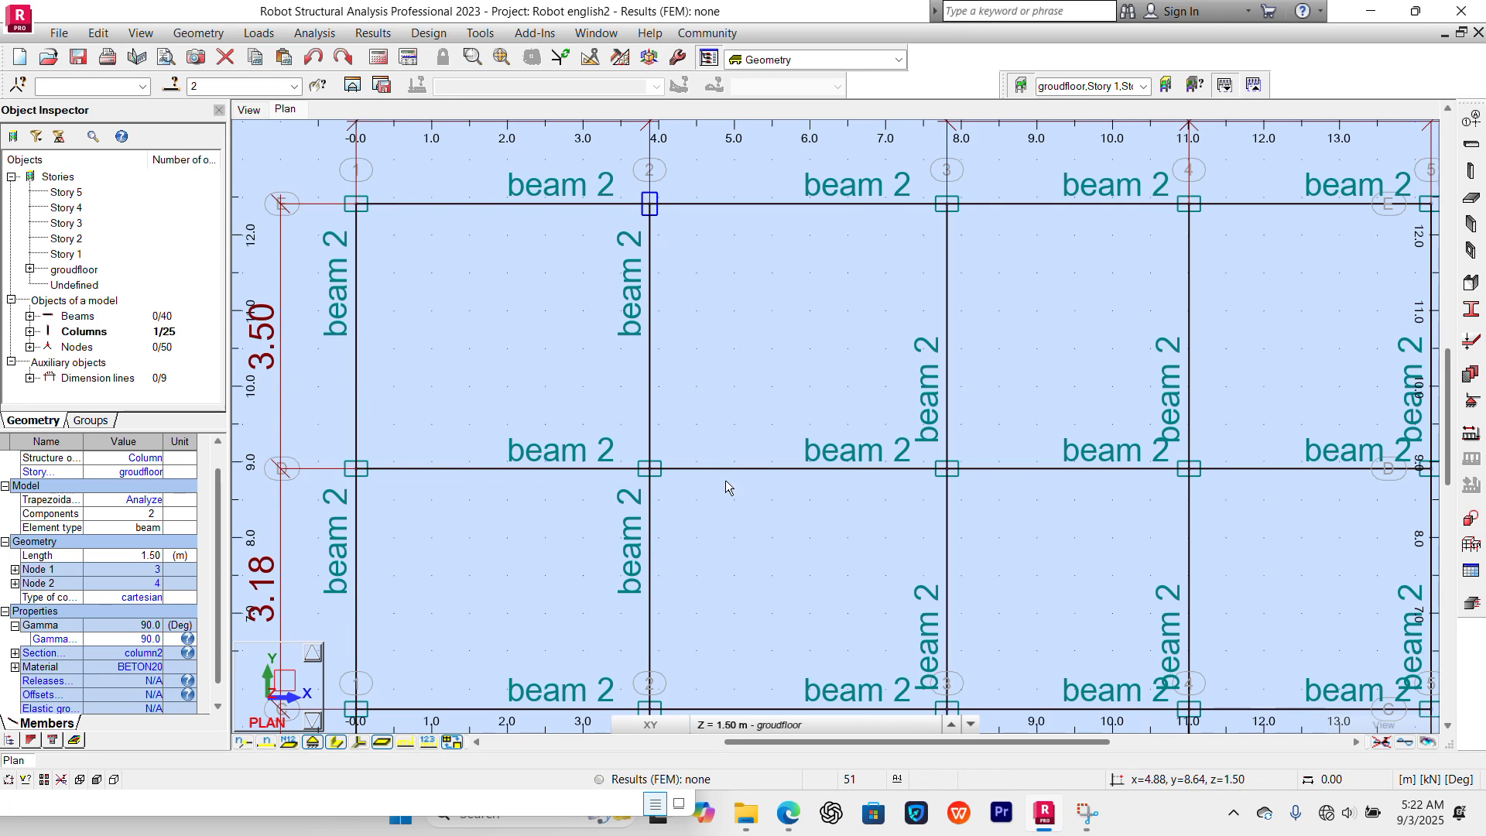
scroll(654, 364, "down", 1)
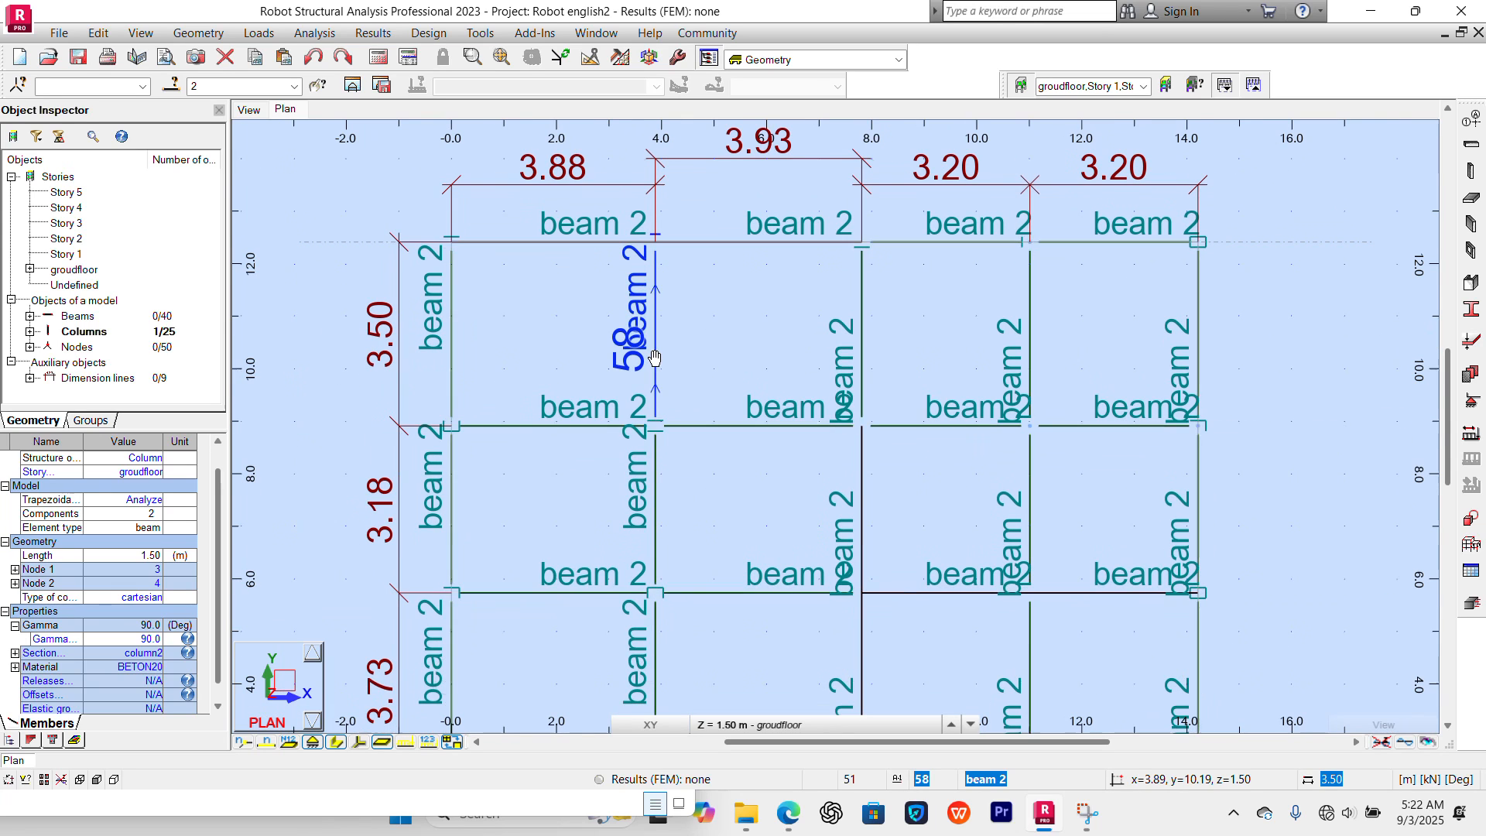
scroll(661, 477, "up", 1)
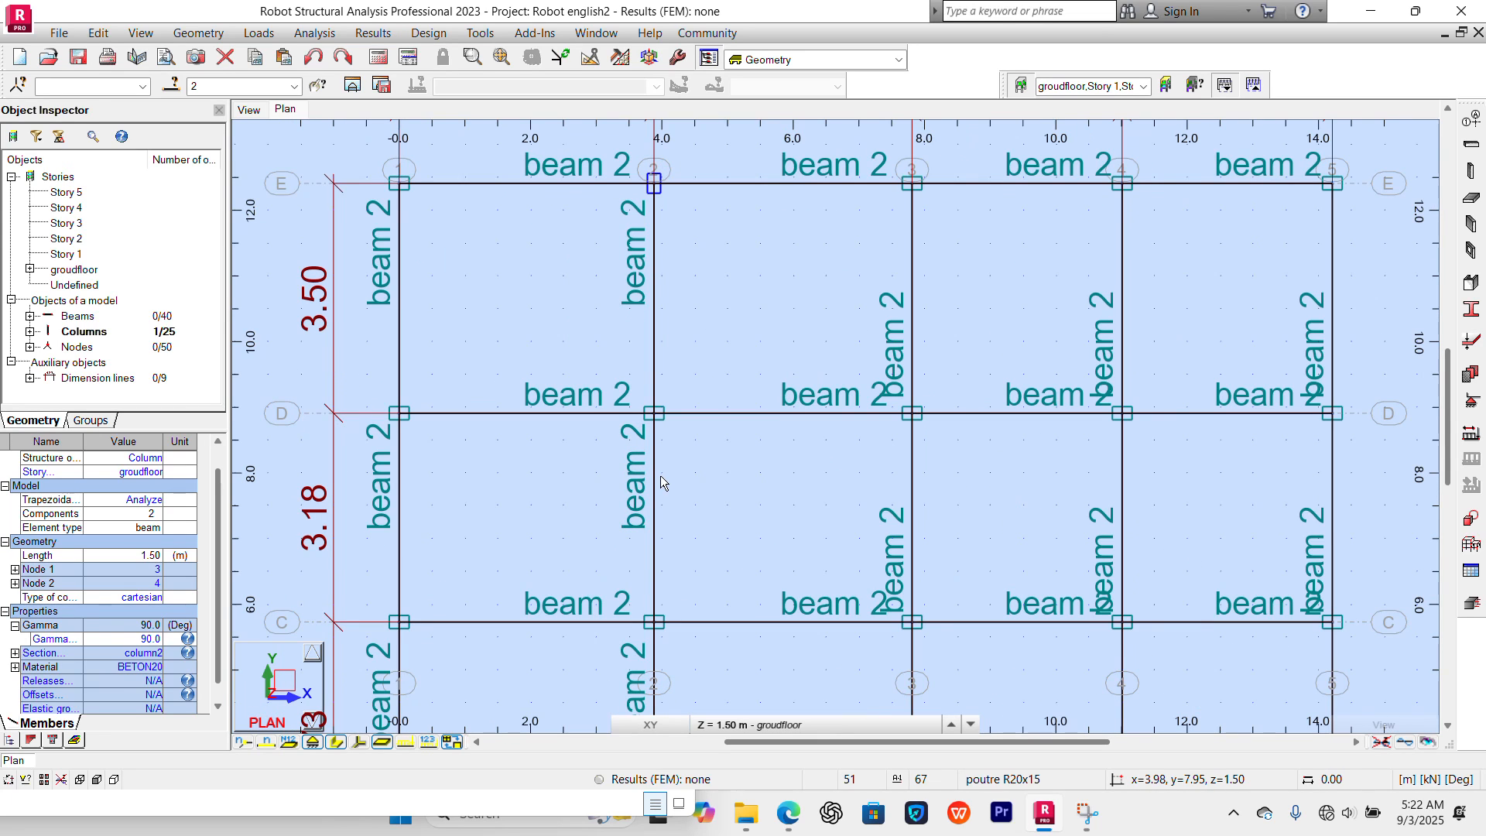
scroll(661, 475, "down", 1)
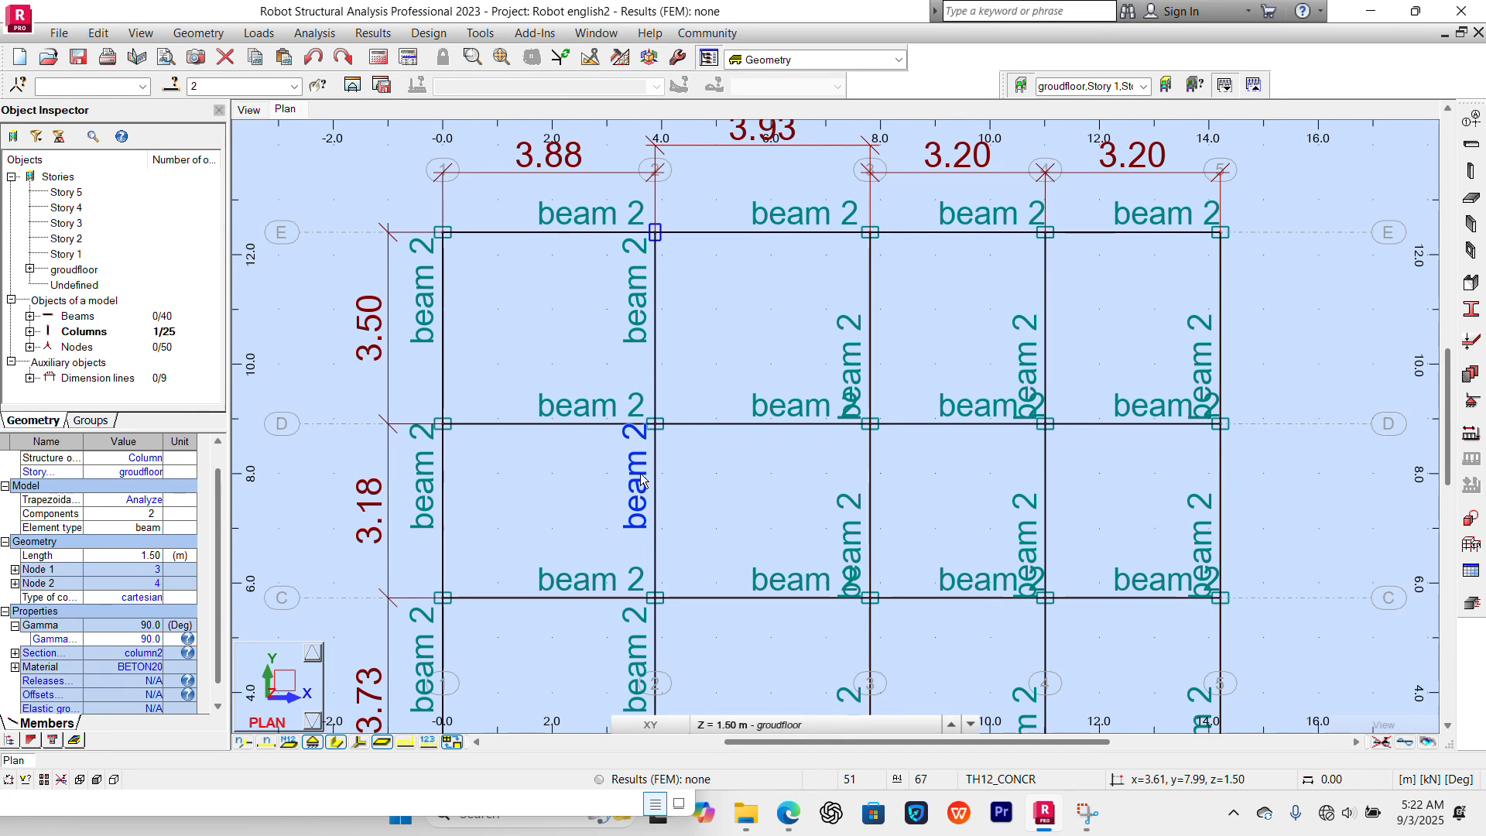
scroll(662, 453, "up", 1)
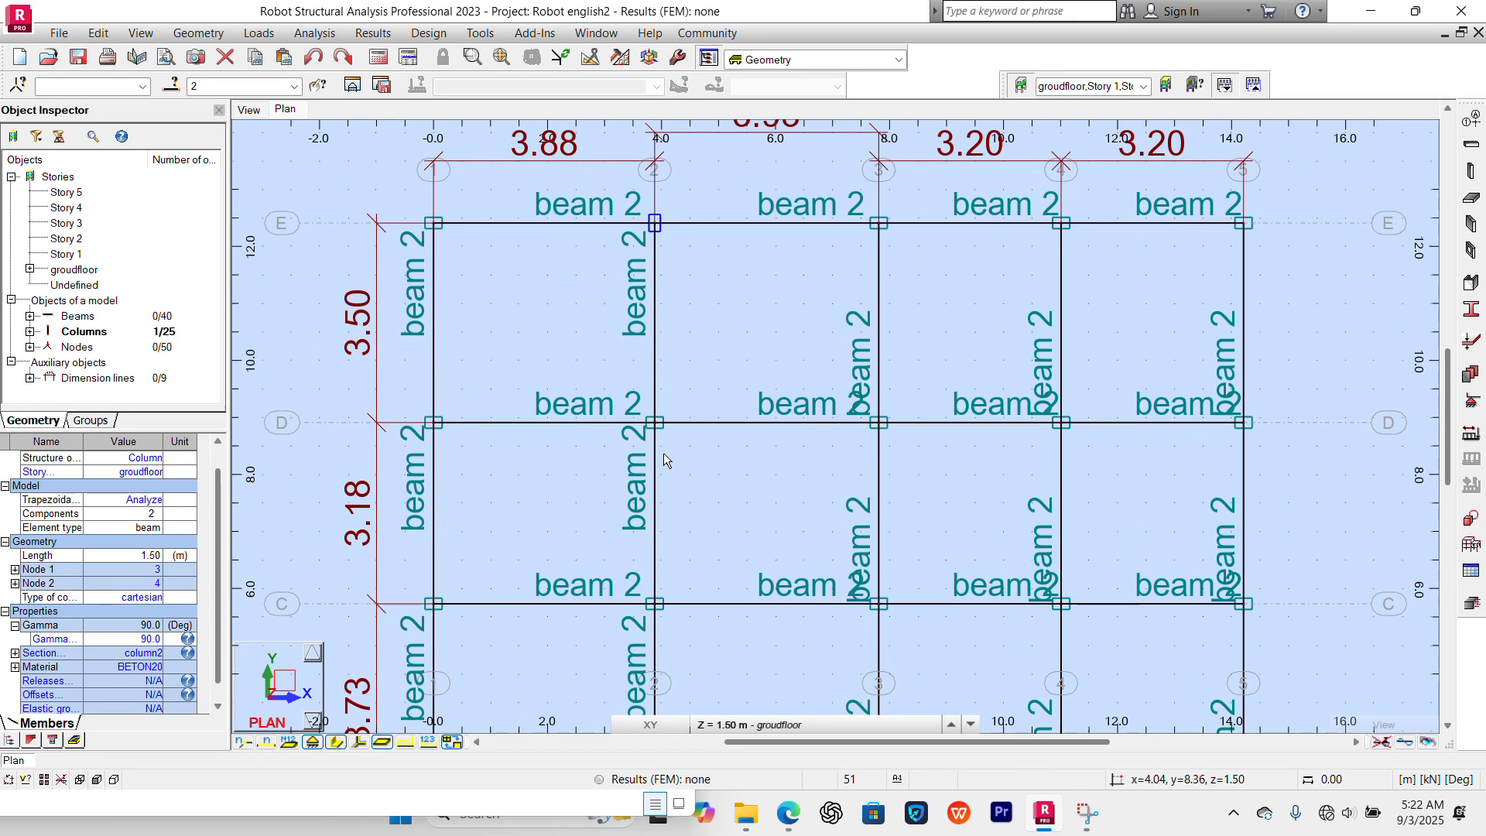
scroll(662, 453, "down", 1)
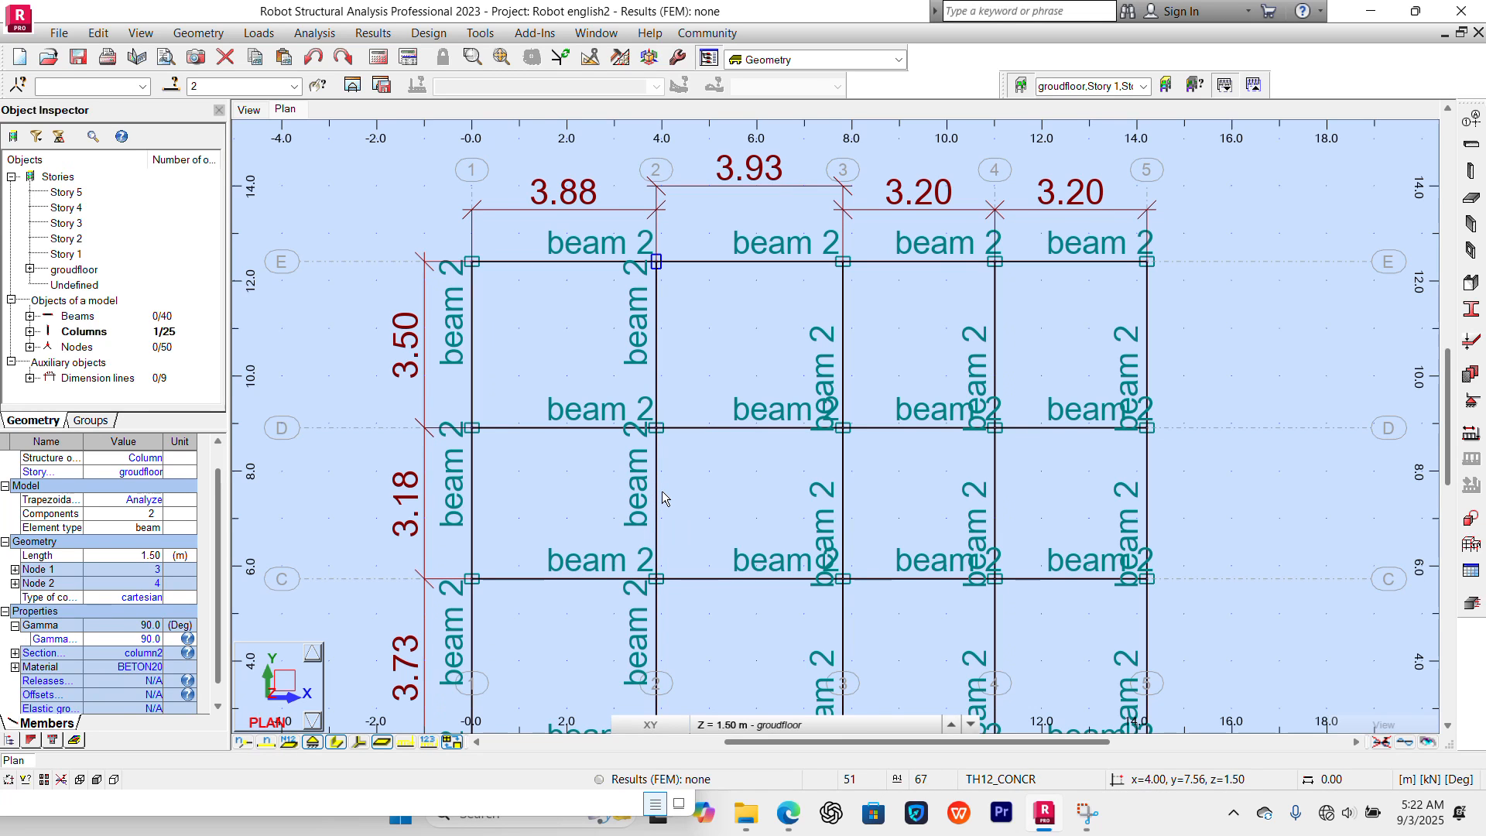
Select the column at the intersection of axes D and 2 and check its orientation against the adjoining beams
scroll(655, 430, "up", 3)
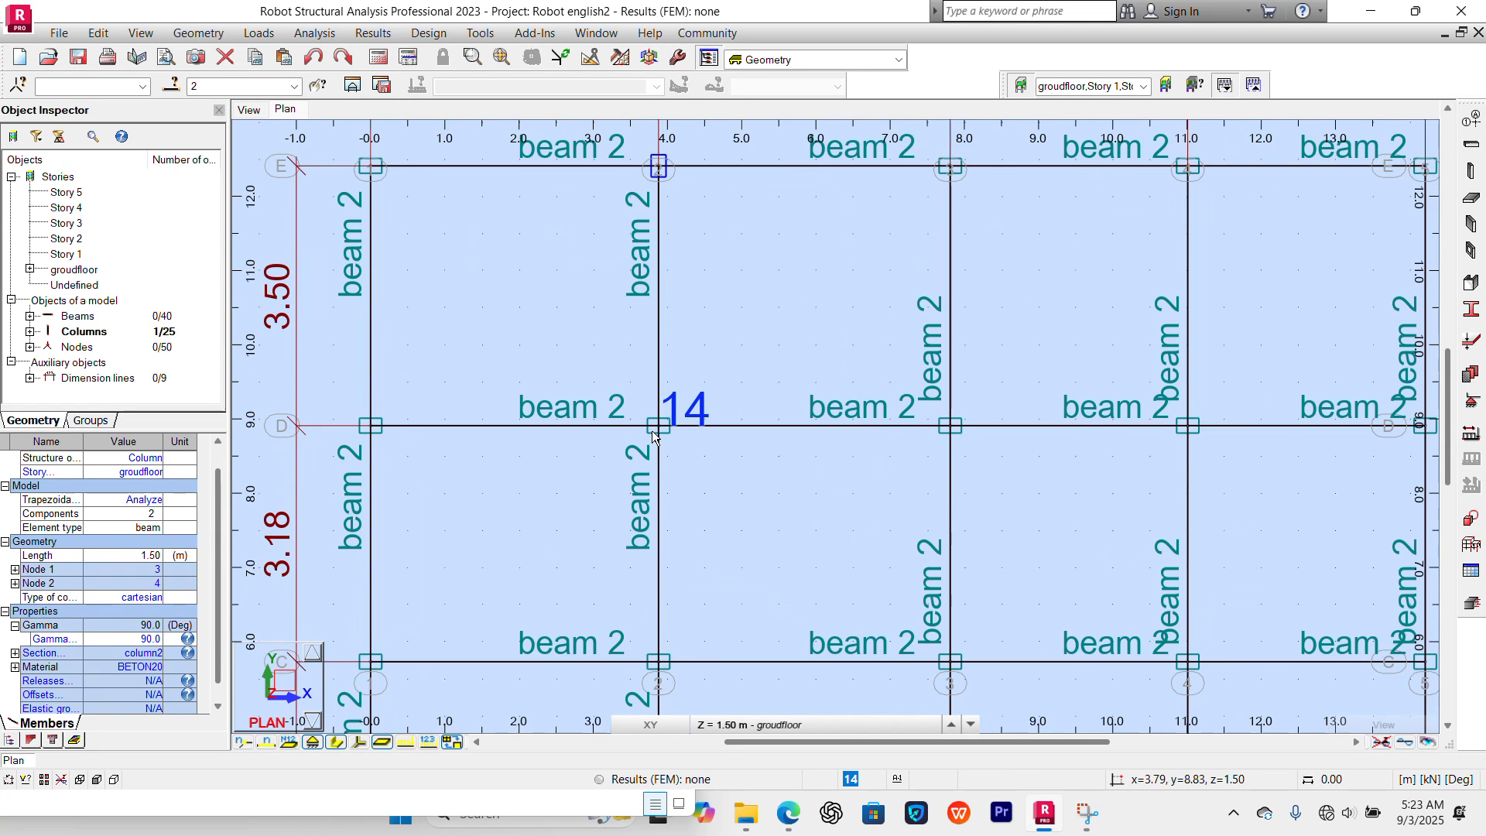
scroll(655, 432, "up", 3)
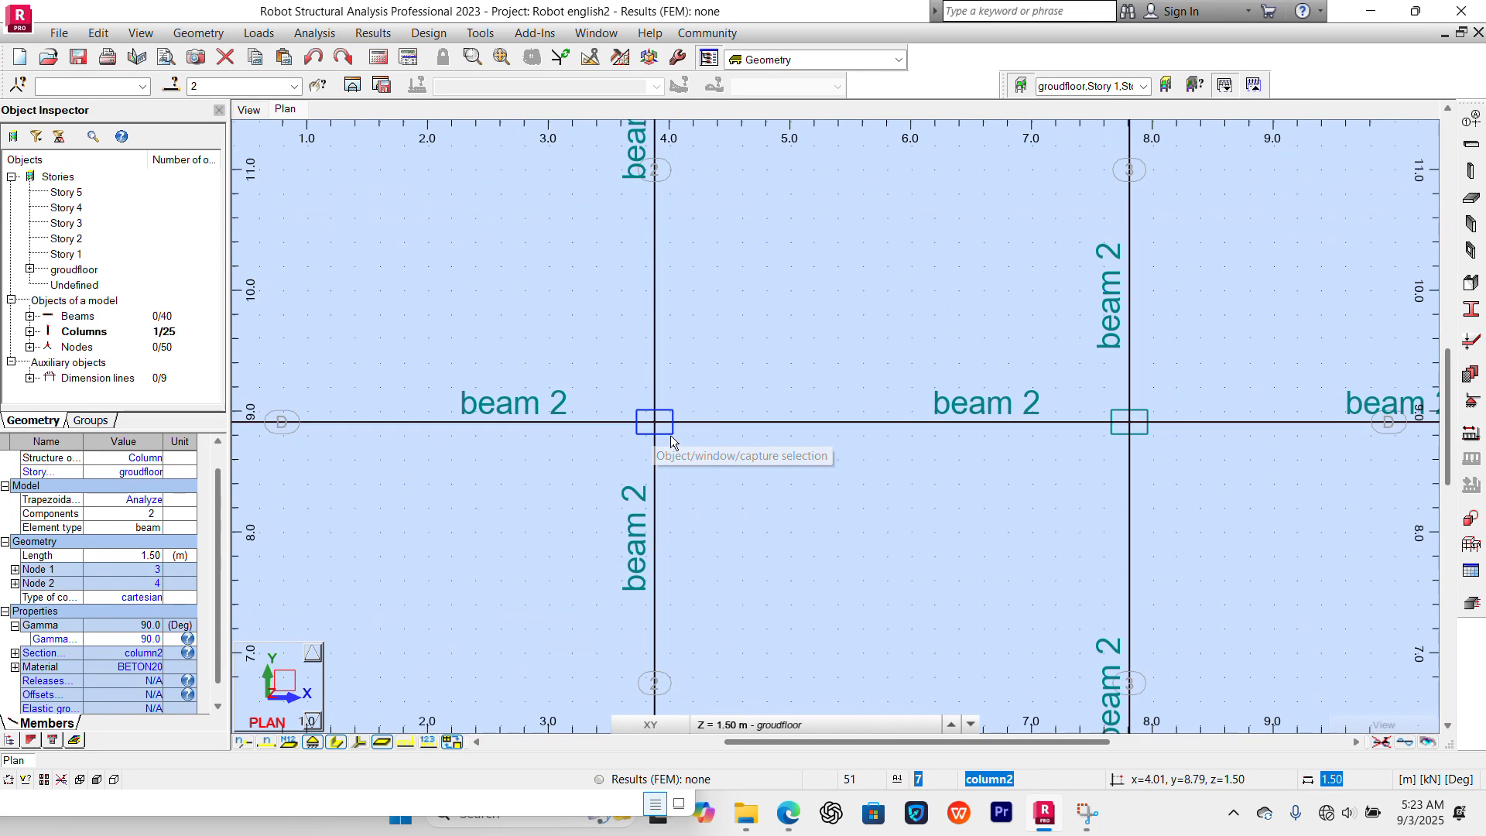
left_click(669, 437)
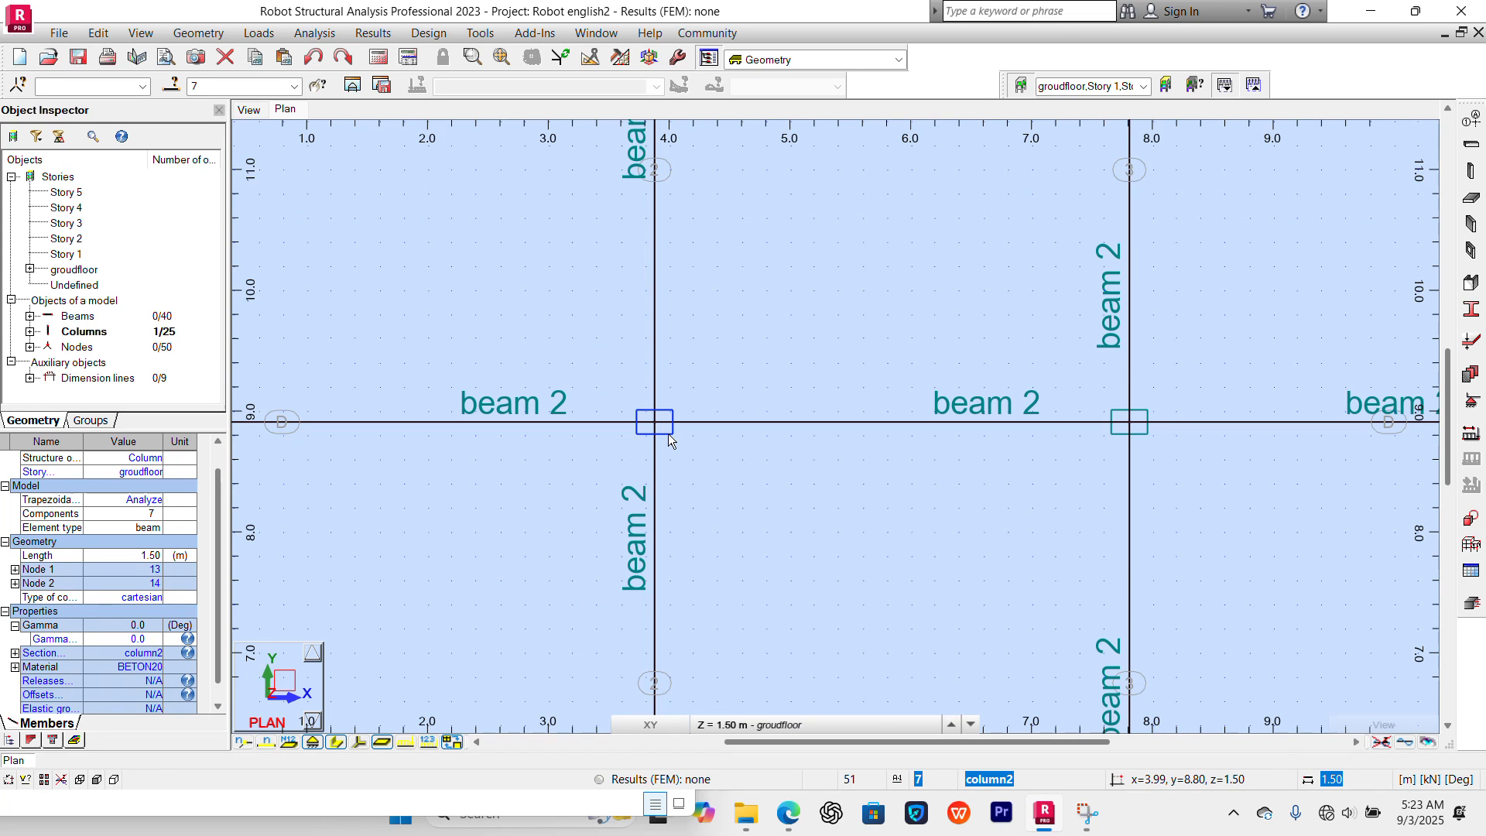
scroll(651, 392, "down", 3)
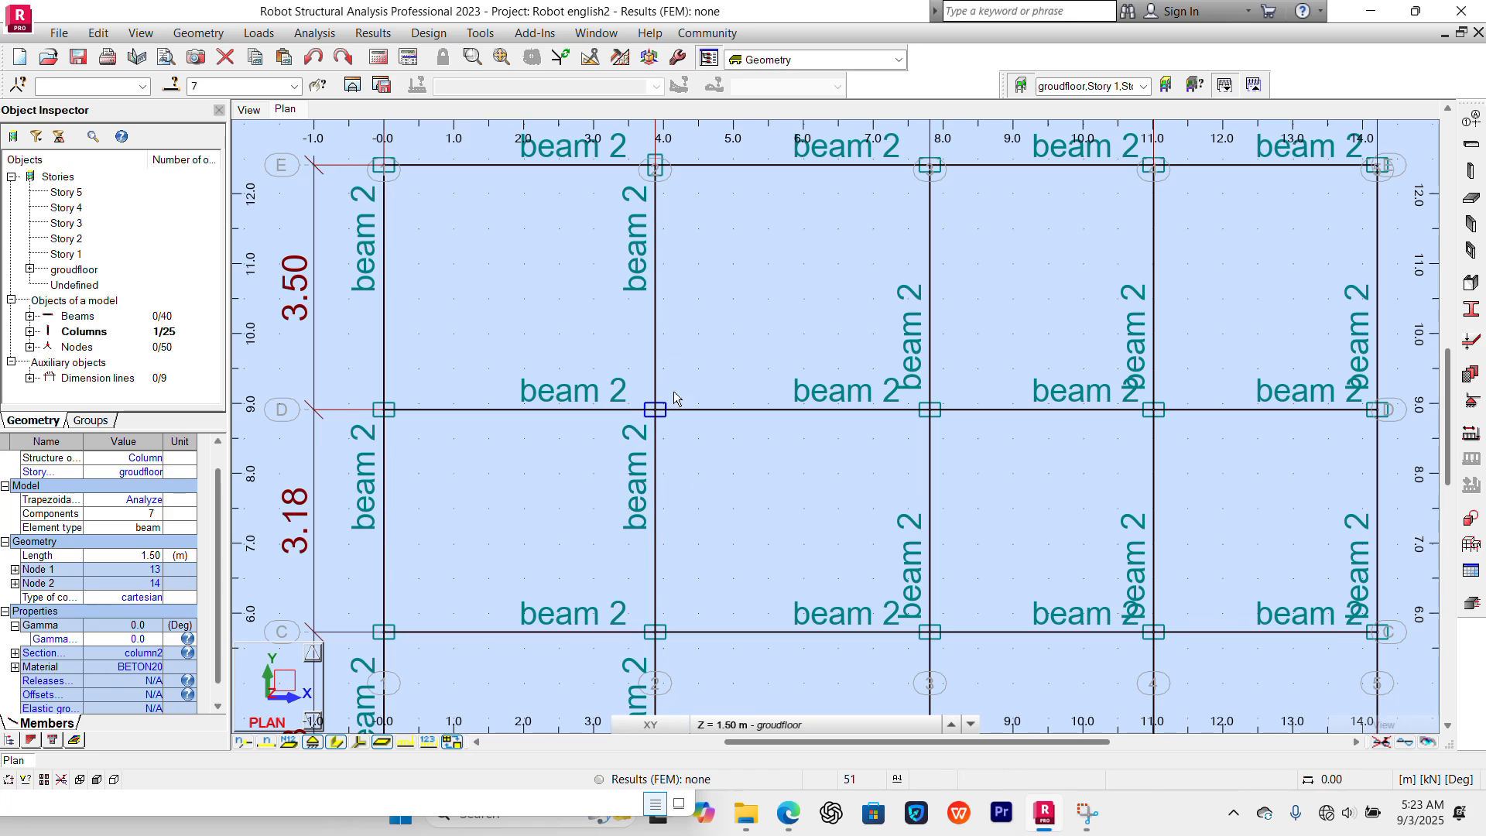
scroll(650, 397, "up", 2)
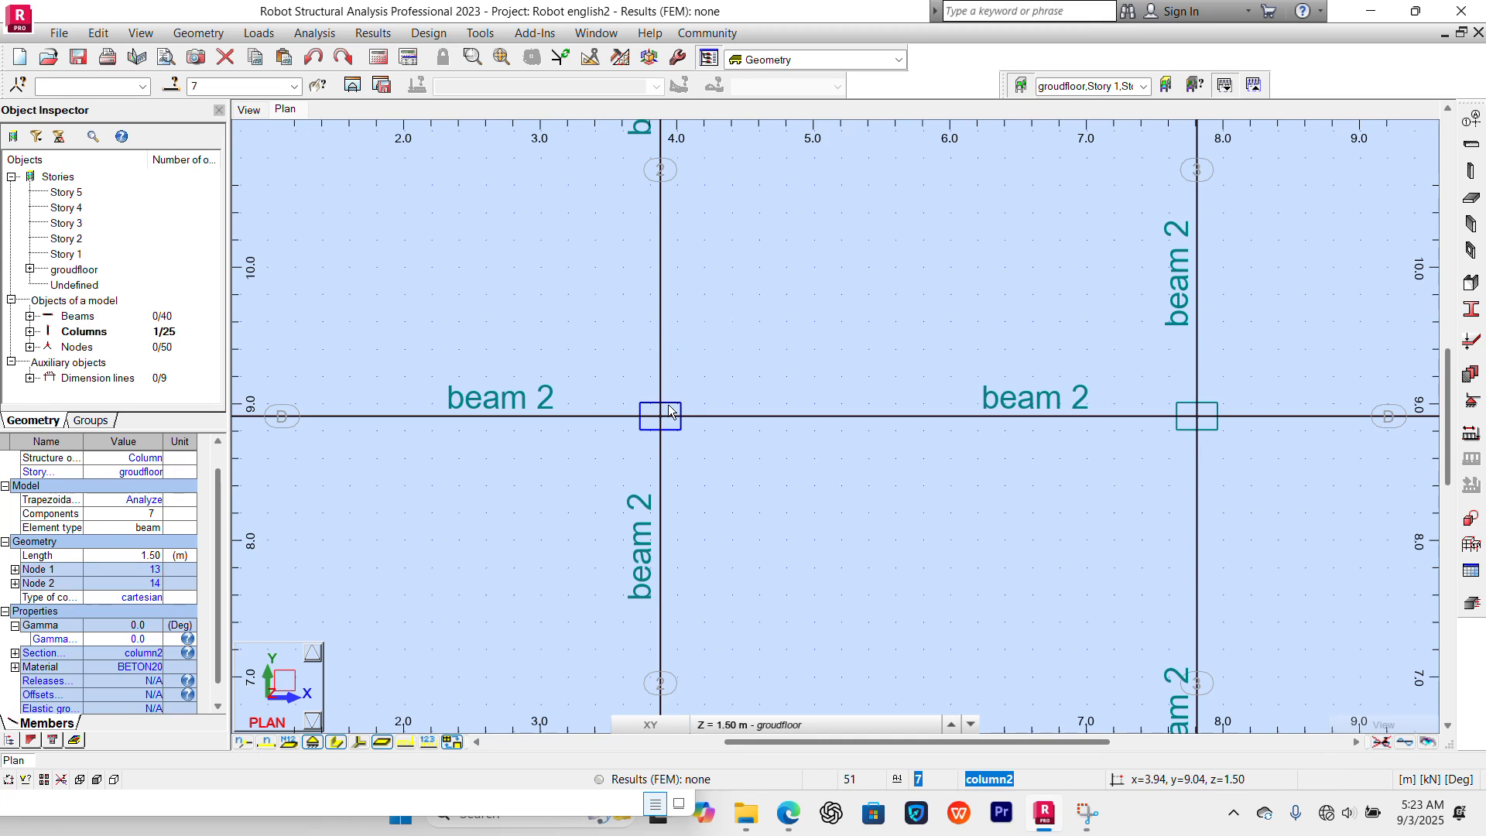
Set the gamma angle of the selected column at the intersection of axes D and 2 to 90 degrees
left_click(152, 636)
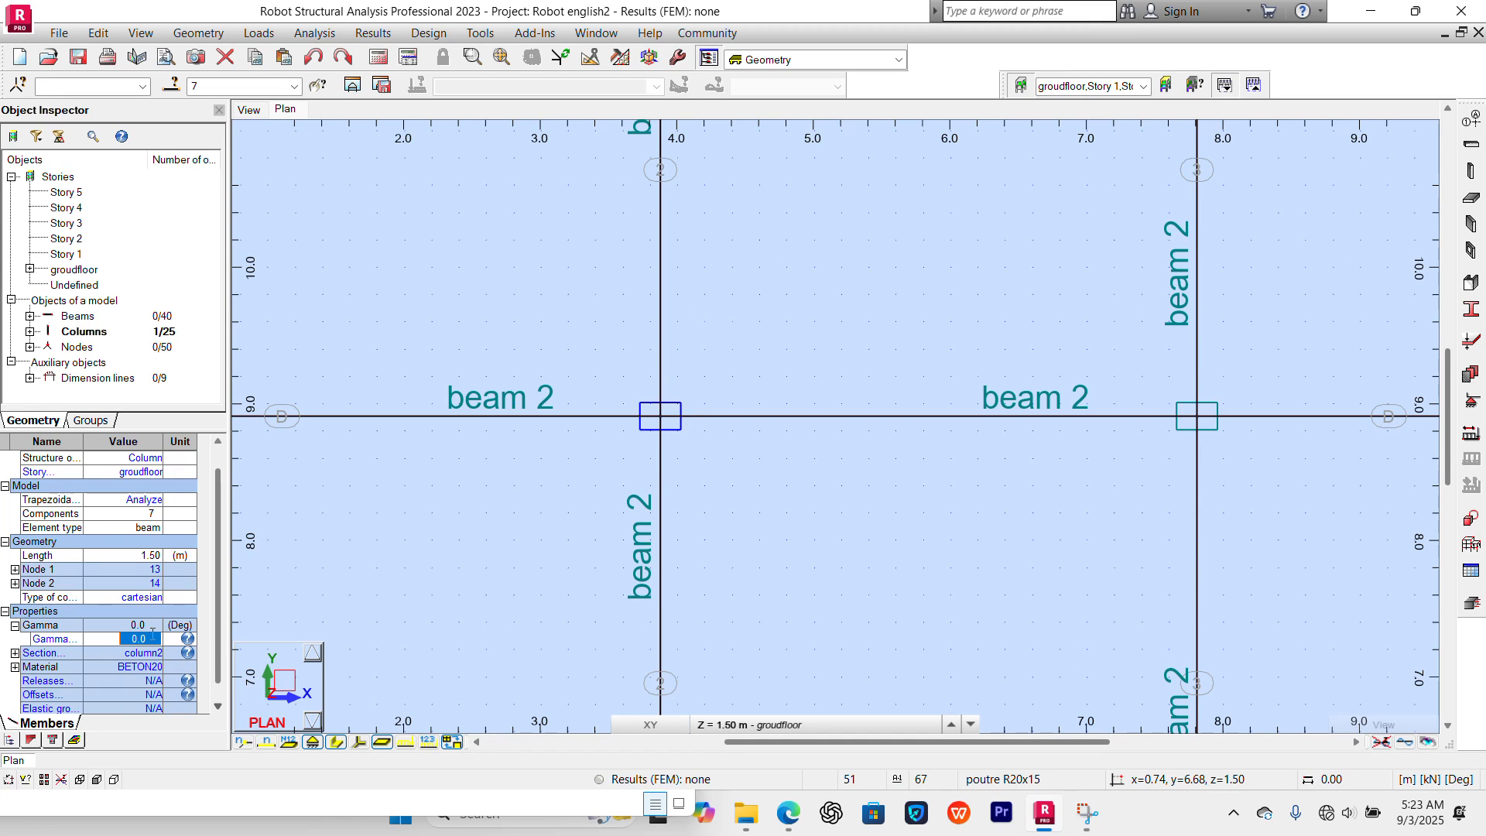
type("9")
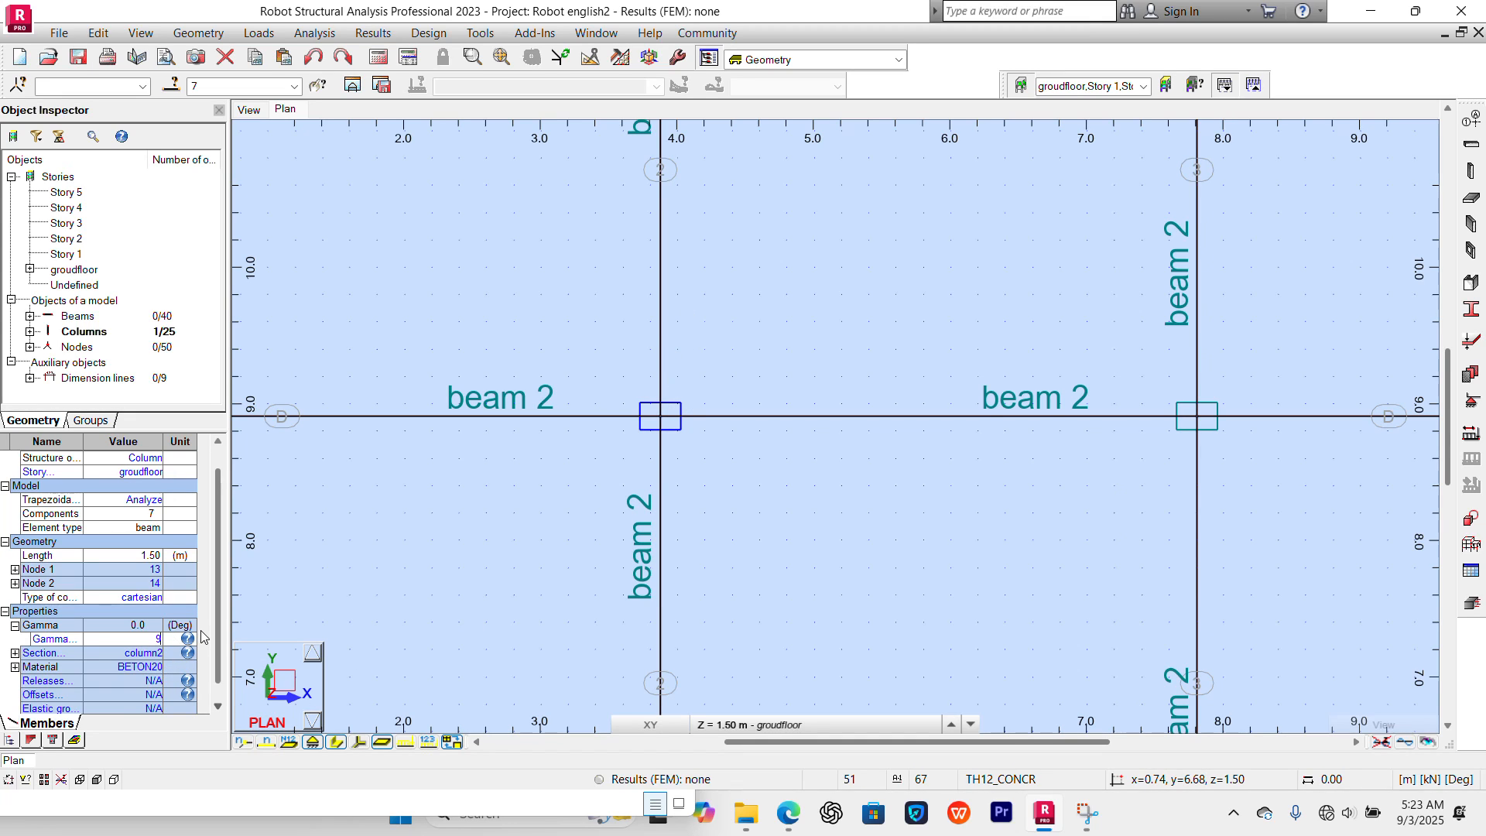
type("0")
key("Return")
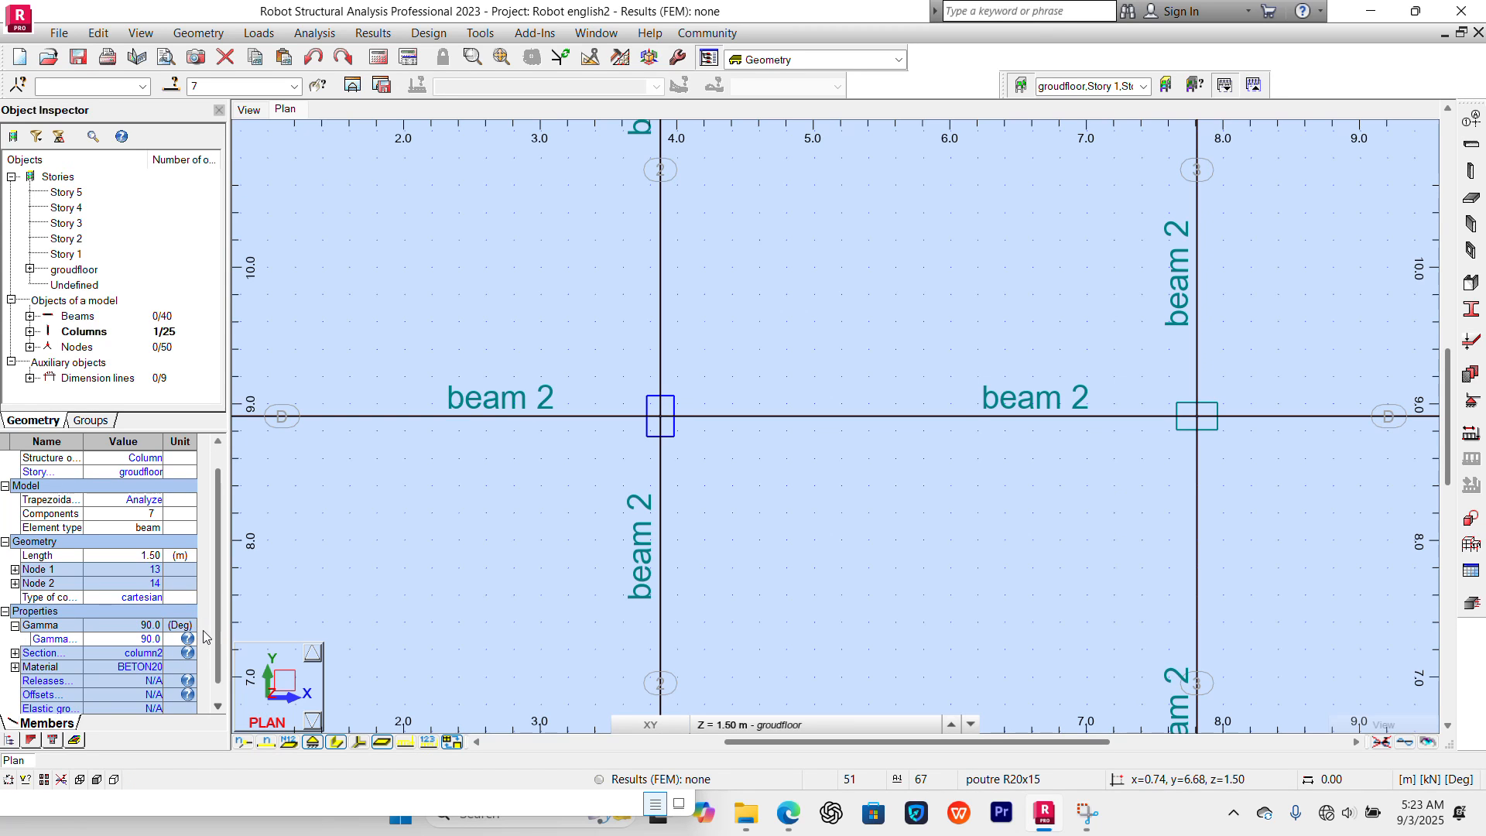
Examine the rotated column at axes D and 2 against the dimensioned spans of its adjoining beams
scroll(392, 481, "down", 3)
scroll(674, 396, "down", 1)
middle_click_drag(675, 395, 767, 375)
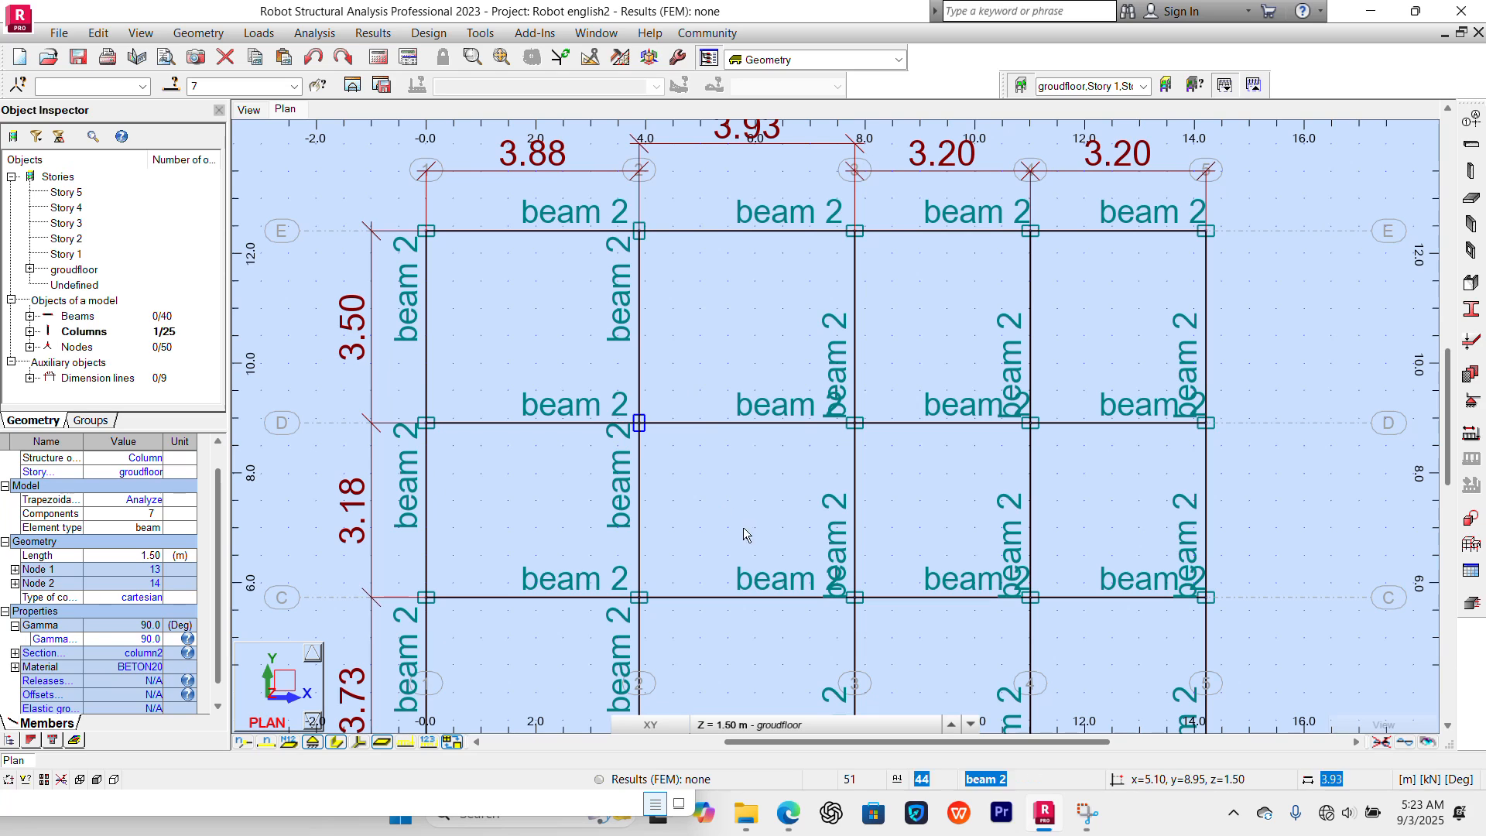
scroll(861, 442, "down", 1)
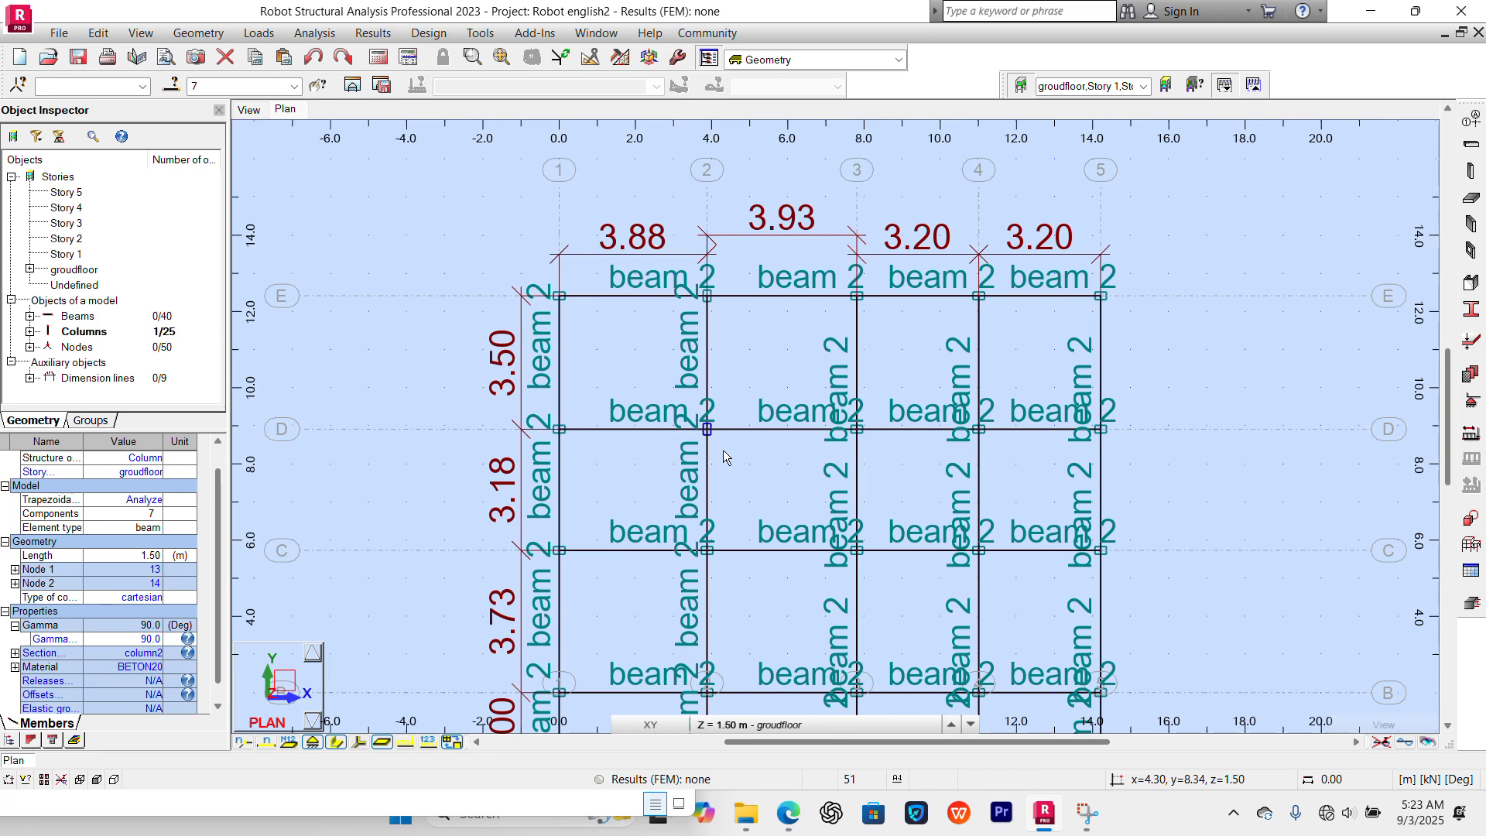
scroll(723, 449, "up", 1)
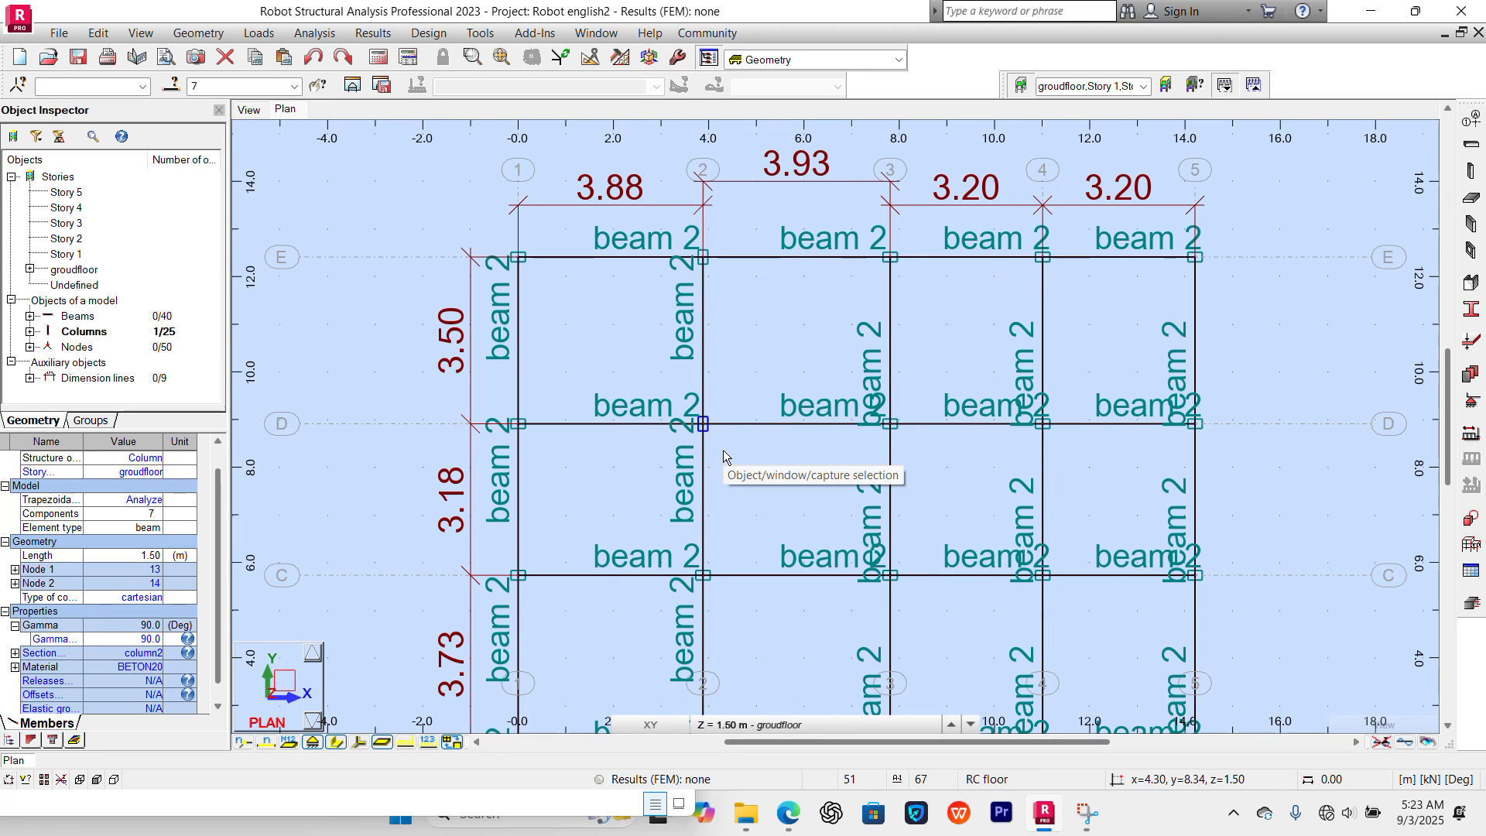